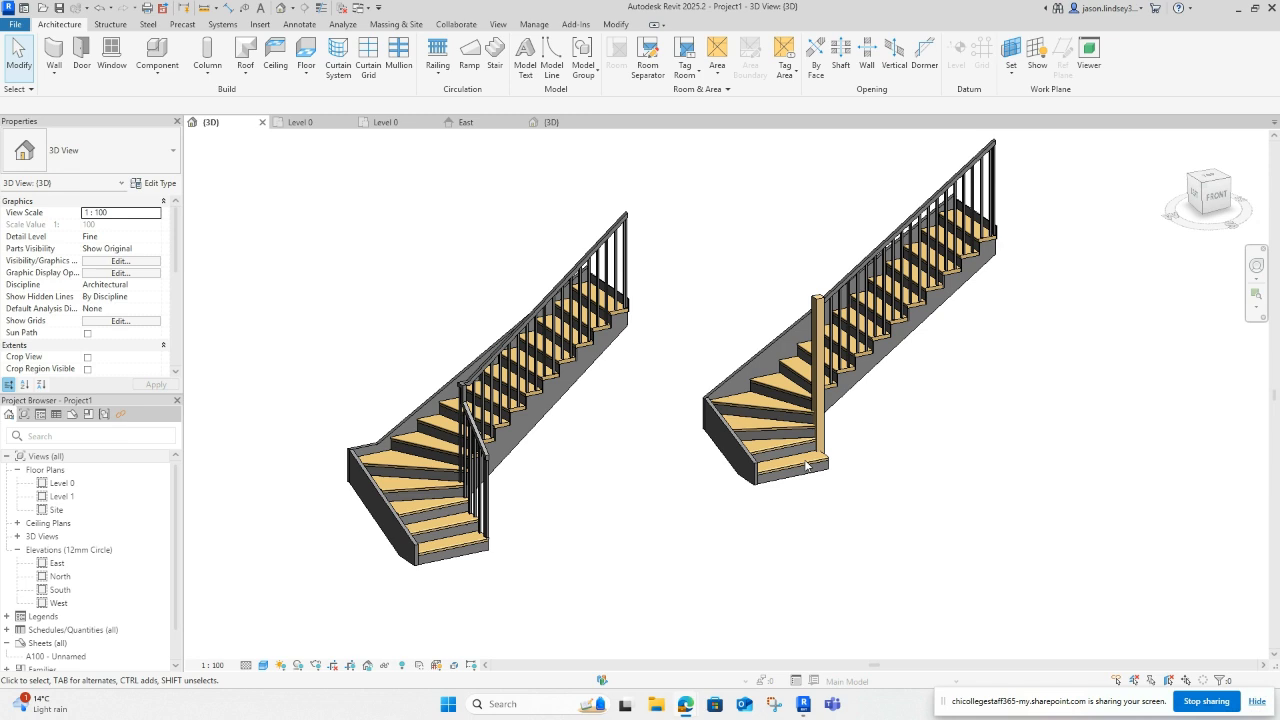
# Step: Inspect the existing stair in the Level 0 plan, entering and cancelling its edit mode
pyautogui.hotkey('ctrl', 'Tab')
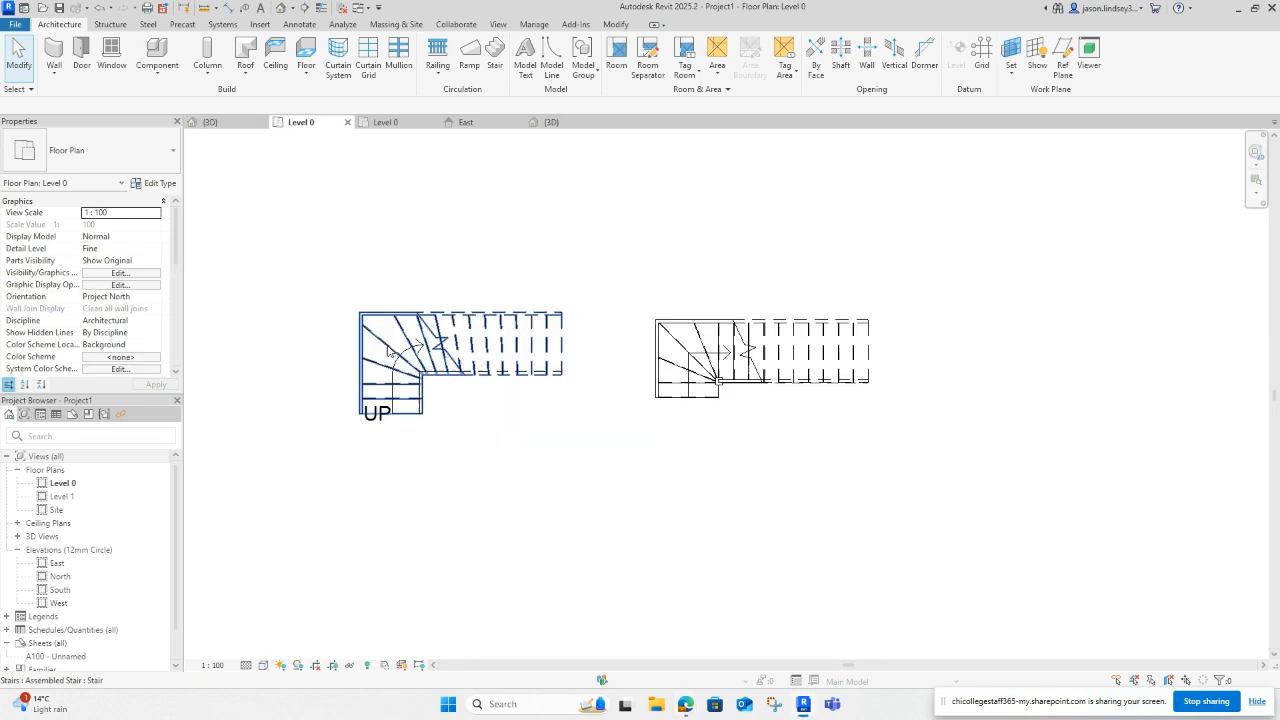
pyautogui.moveTo(453, 289); pyautogui.dragTo(624, 186, button='middle')
pyautogui.scroll(2, 545, 289)
pyautogui.scroll(1, 545, 289)
pyautogui.scroll(1, 595, 221)
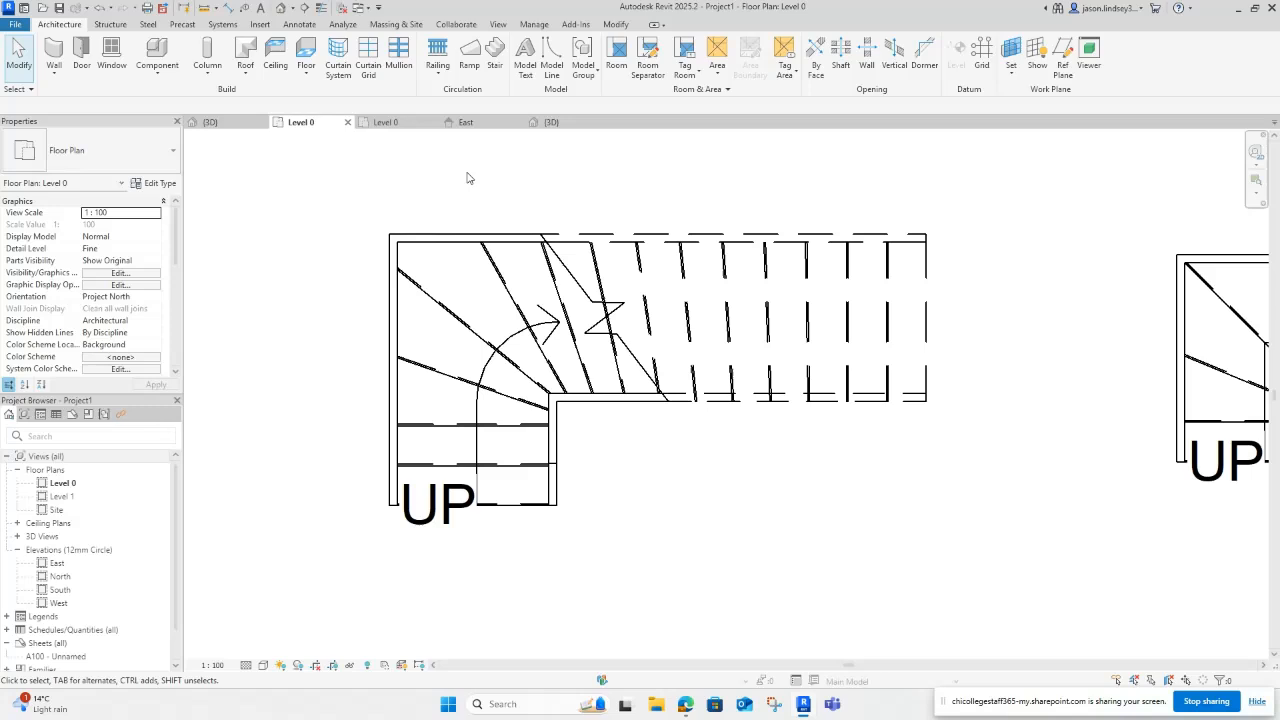
pyautogui.click(498, 58)
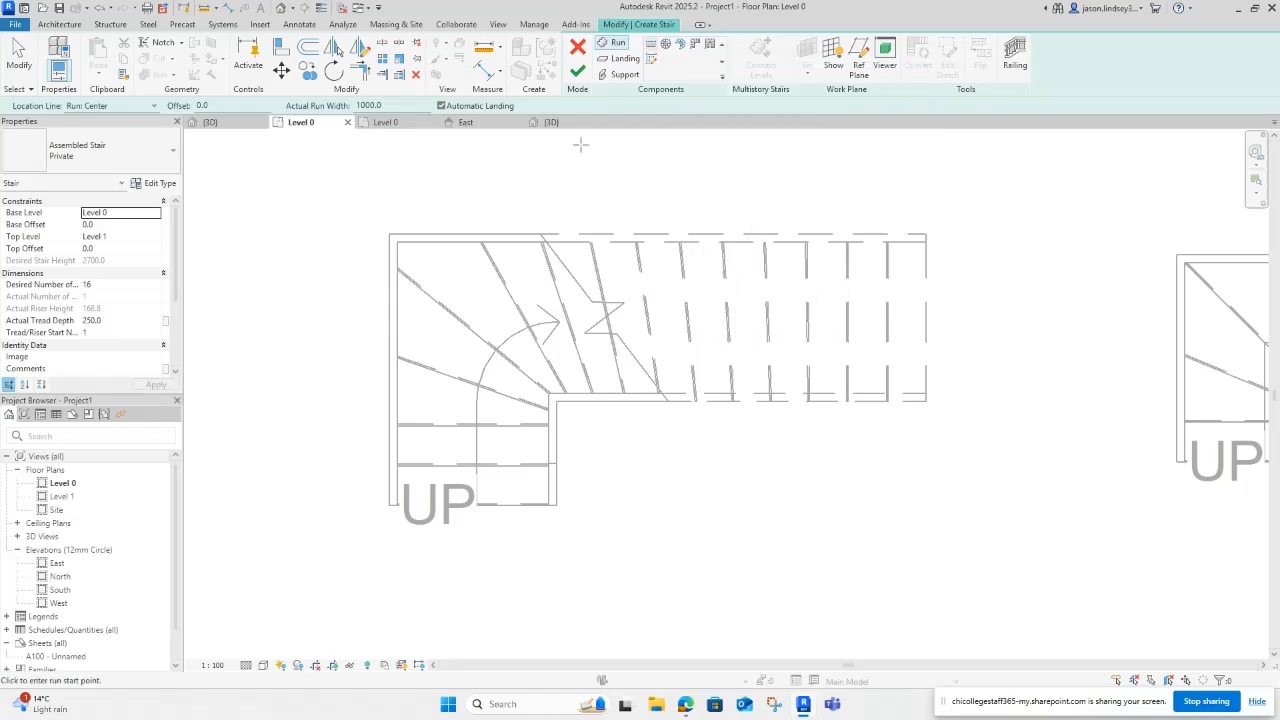
pyautogui.click(578, 50)
# Step: Compare both existing stairs in the Level 0 plan and the 3D view
pyautogui.scroll(-2, 680, 210)
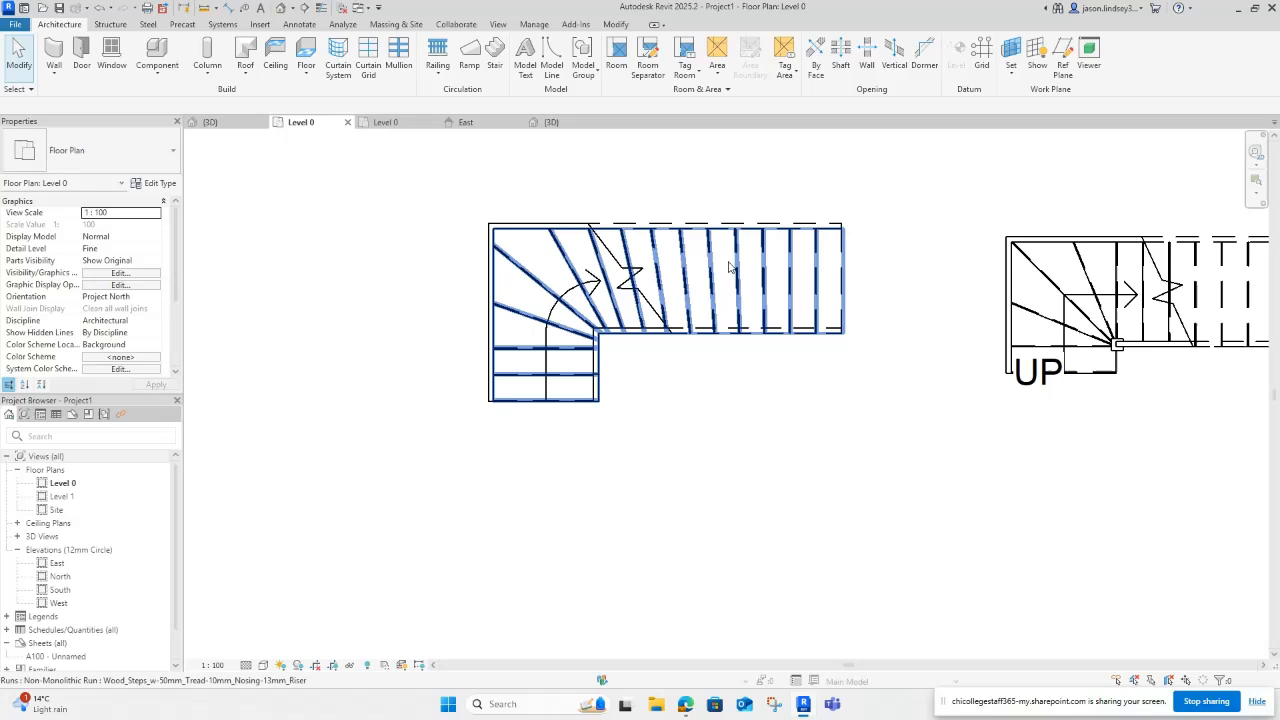
pyautogui.moveTo(730, 267); pyautogui.dragTo(665, 339, button='middle')
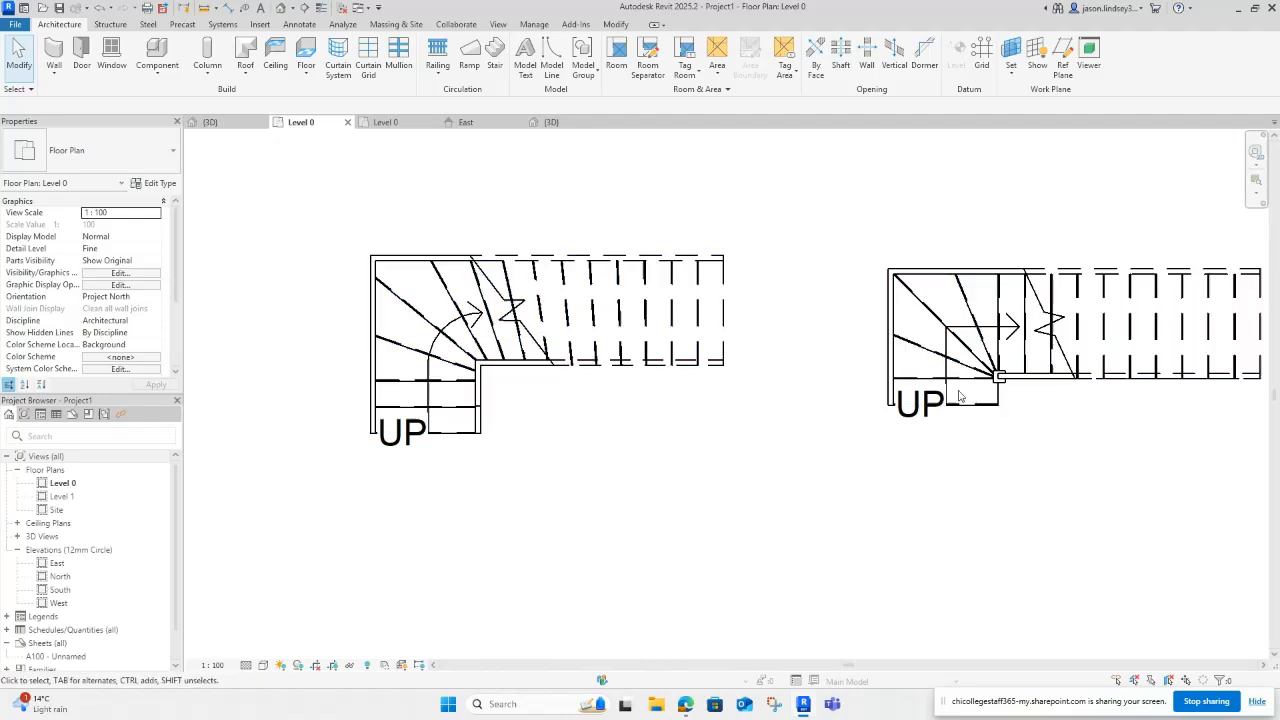
pyautogui.moveTo(959, 396); pyautogui.dragTo(822, 362, button='middle')
pyautogui.scroll(2, 688, 345)
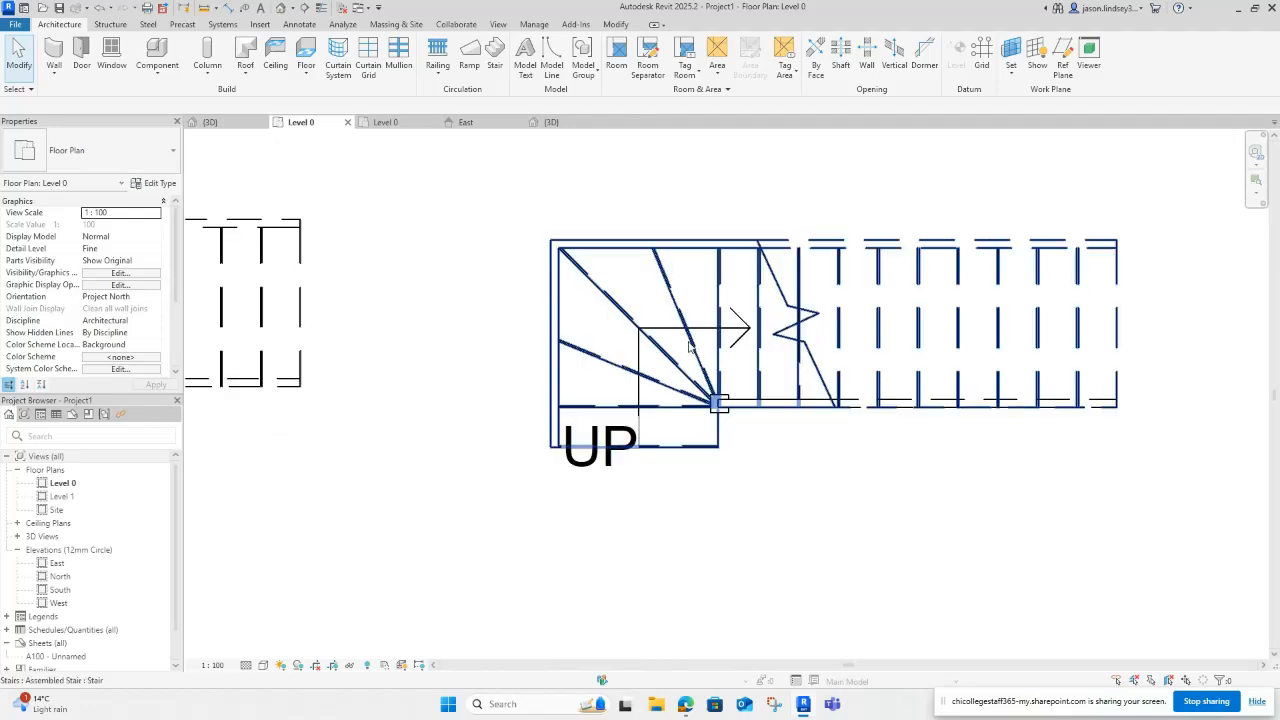
pyautogui.scroll(1, 688, 345)
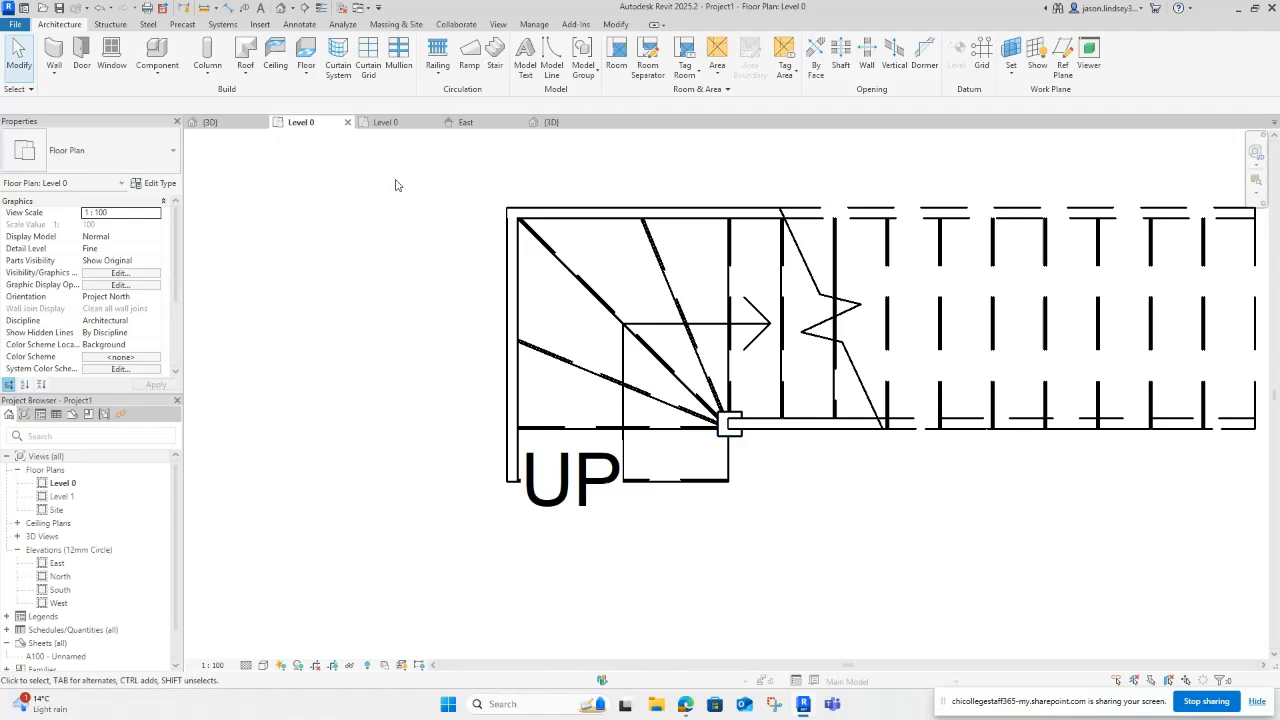
pyautogui.click(210, 122)
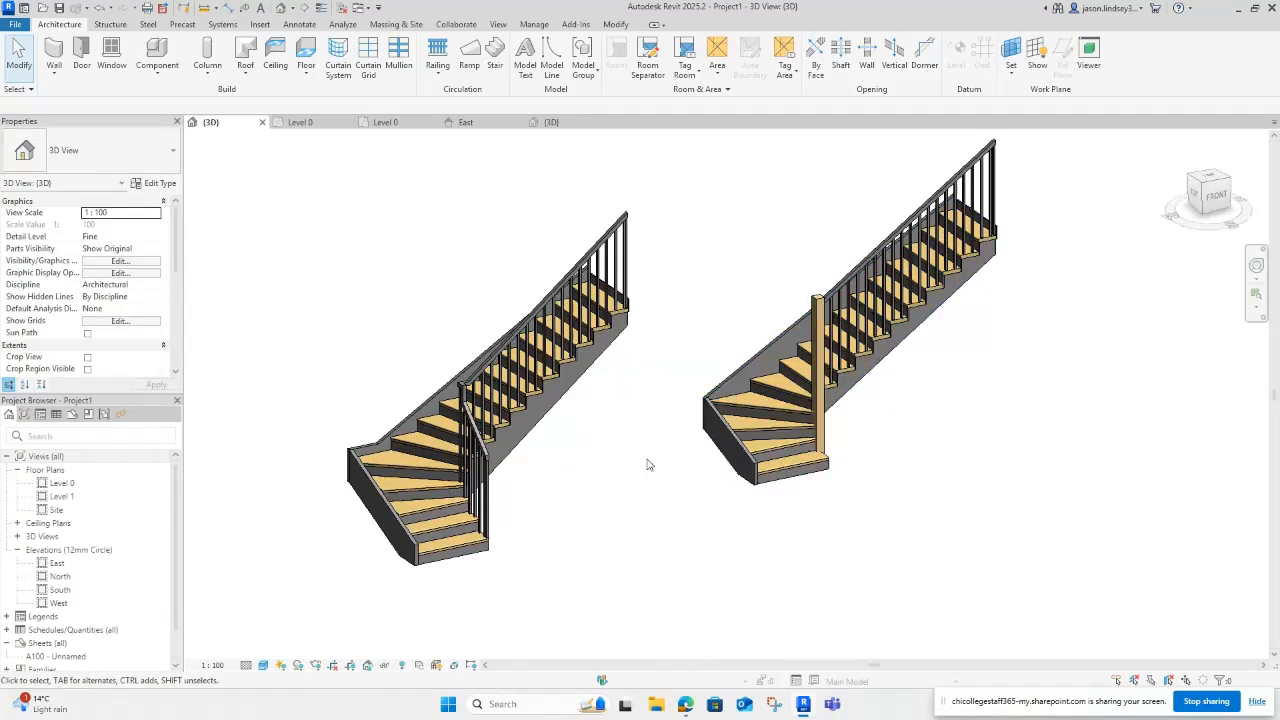
pyautogui.moveTo(647, 464); pyautogui.dragTo(1040, 318, button='middle')
pyautogui.scroll(2, 885, 331)
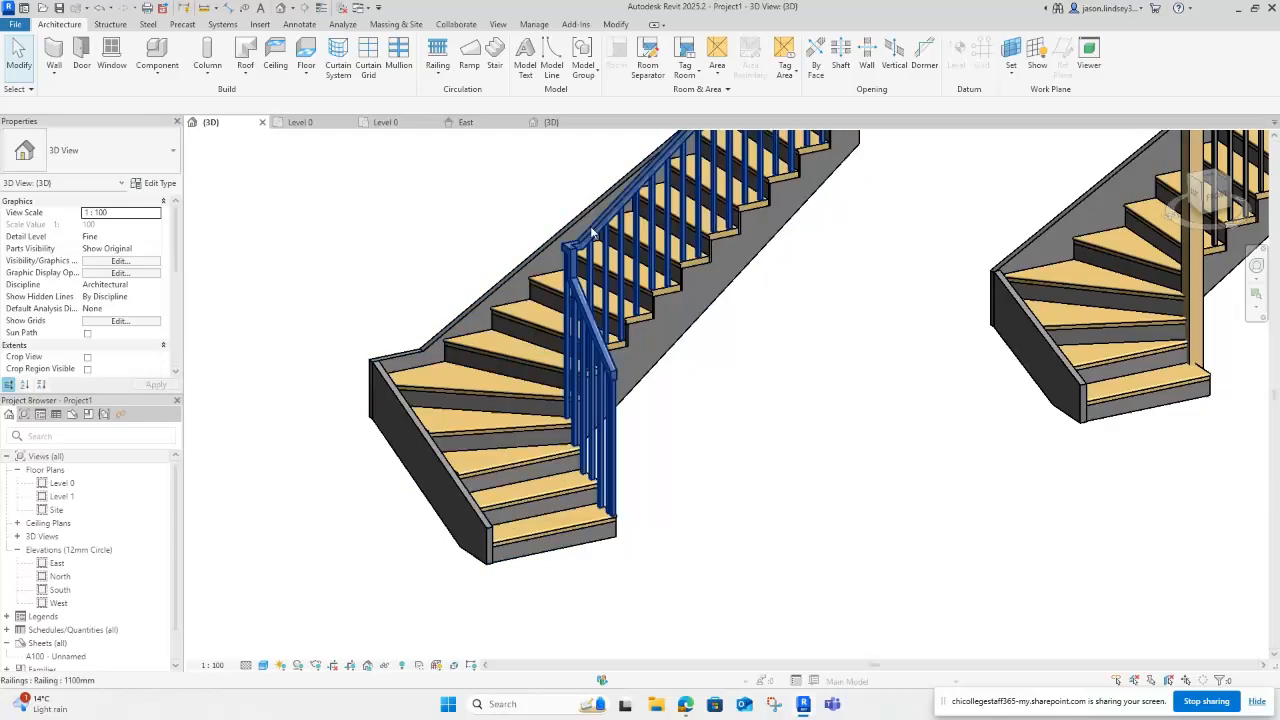
pyautogui.scroll(-3, 724, 344)
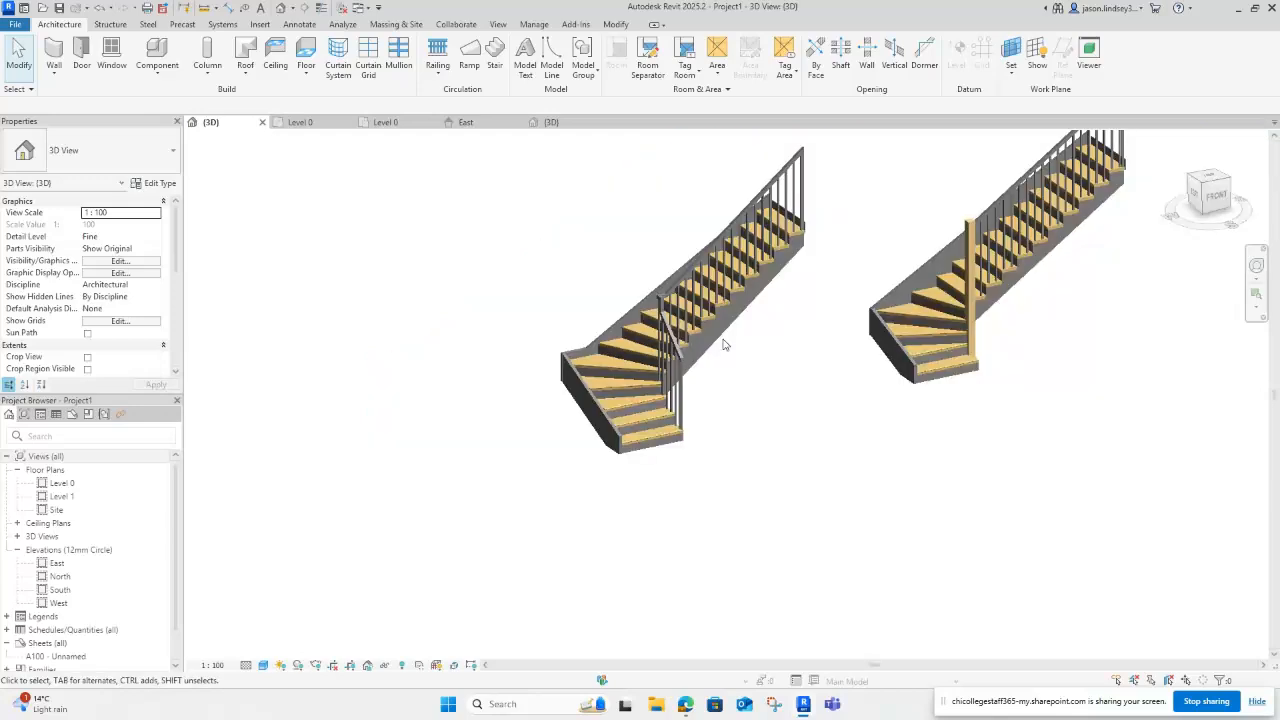
pyautogui.moveTo(932, 309); pyautogui.dragTo(778, 387, button='middle')
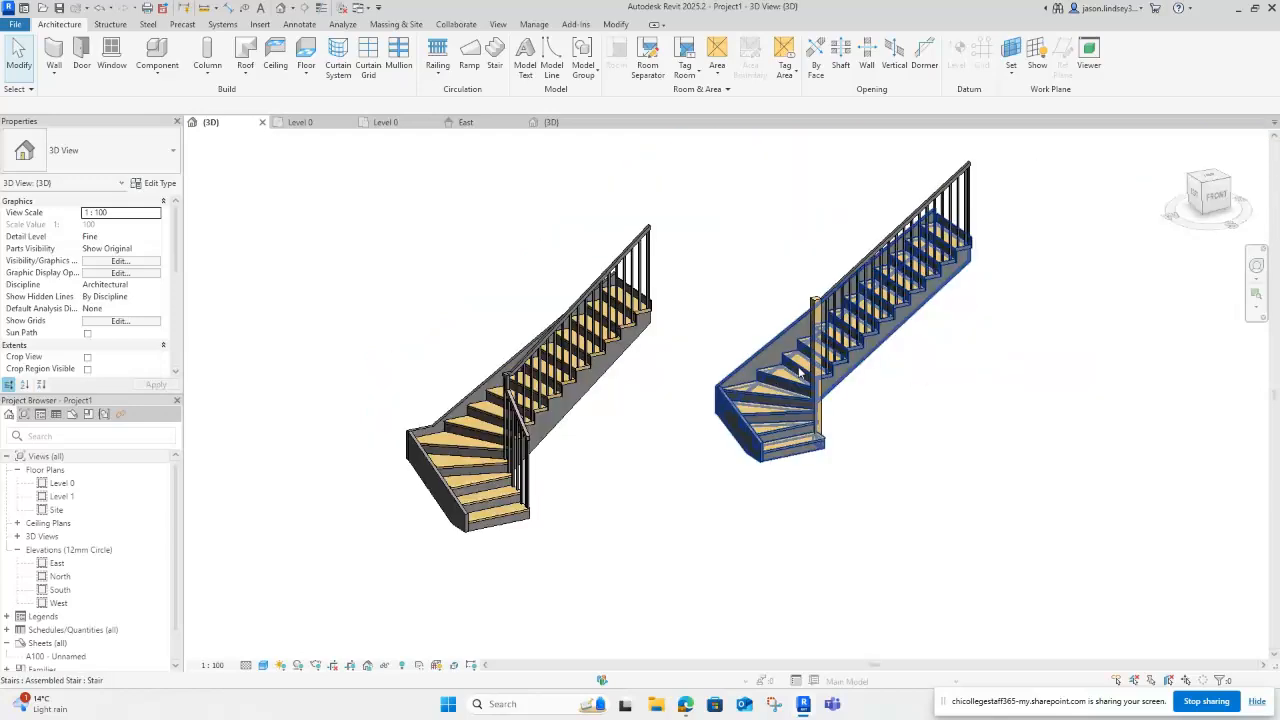
# Step: Draw a straight 16-riser stair run on Level 0 of the second project
pyautogui.click(386, 122)
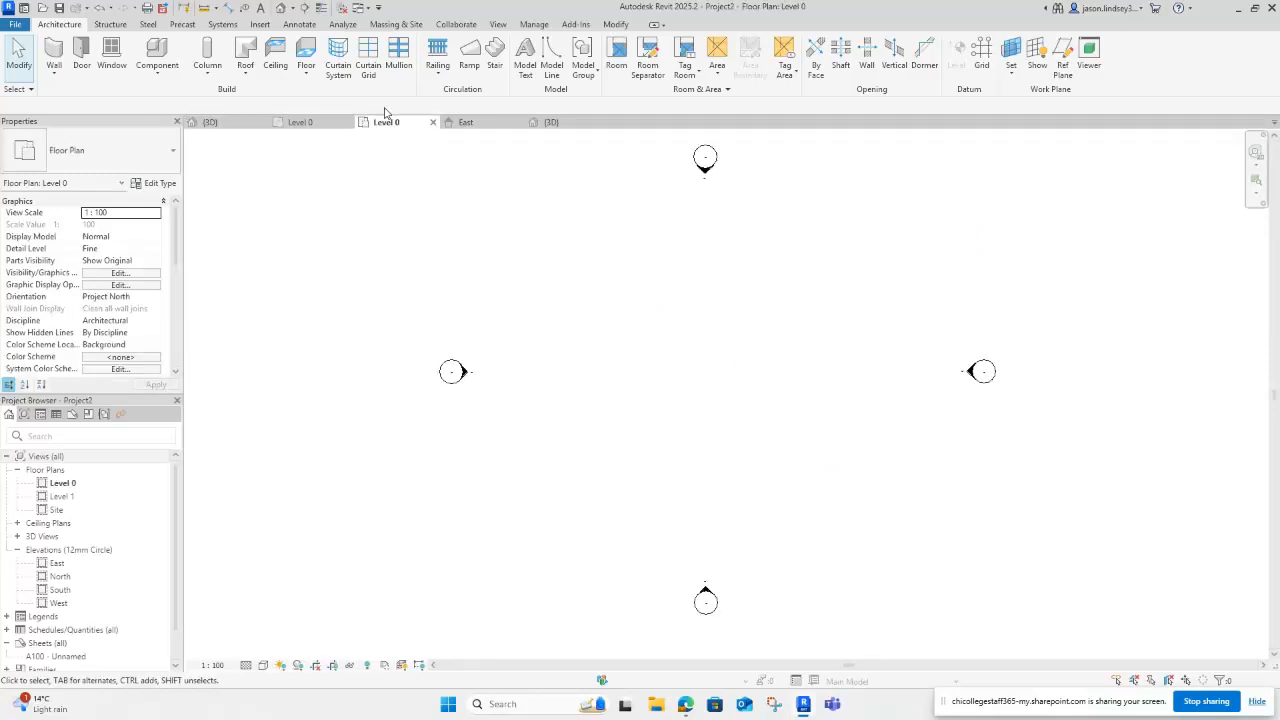
pyautogui.click(495, 58)
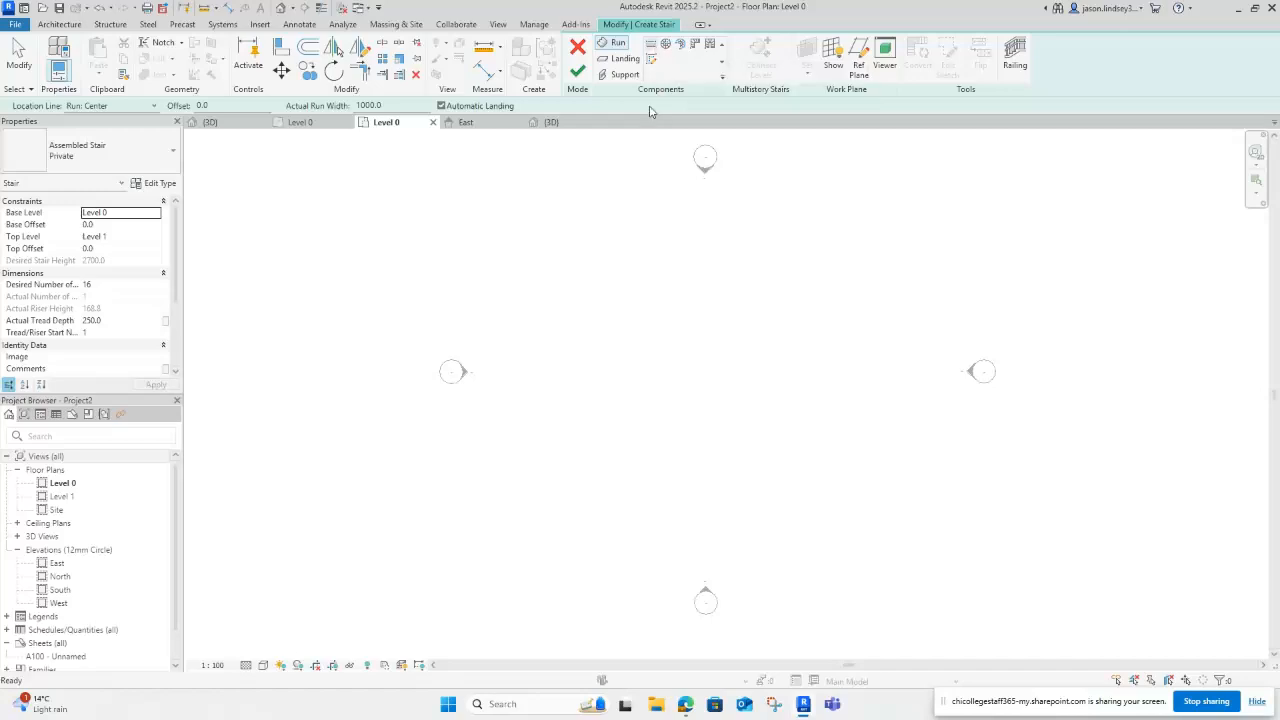
pyautogui.click(610, 347)
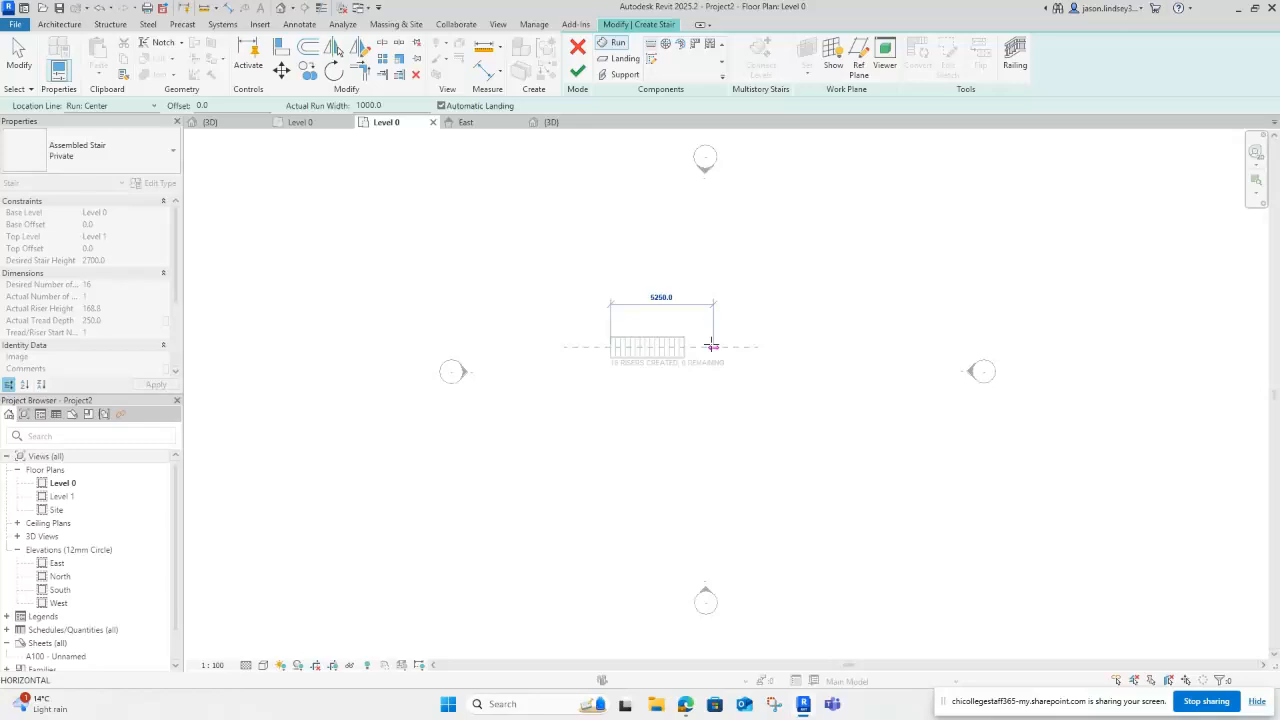
pyautogui.scroll(4, 684, 347)
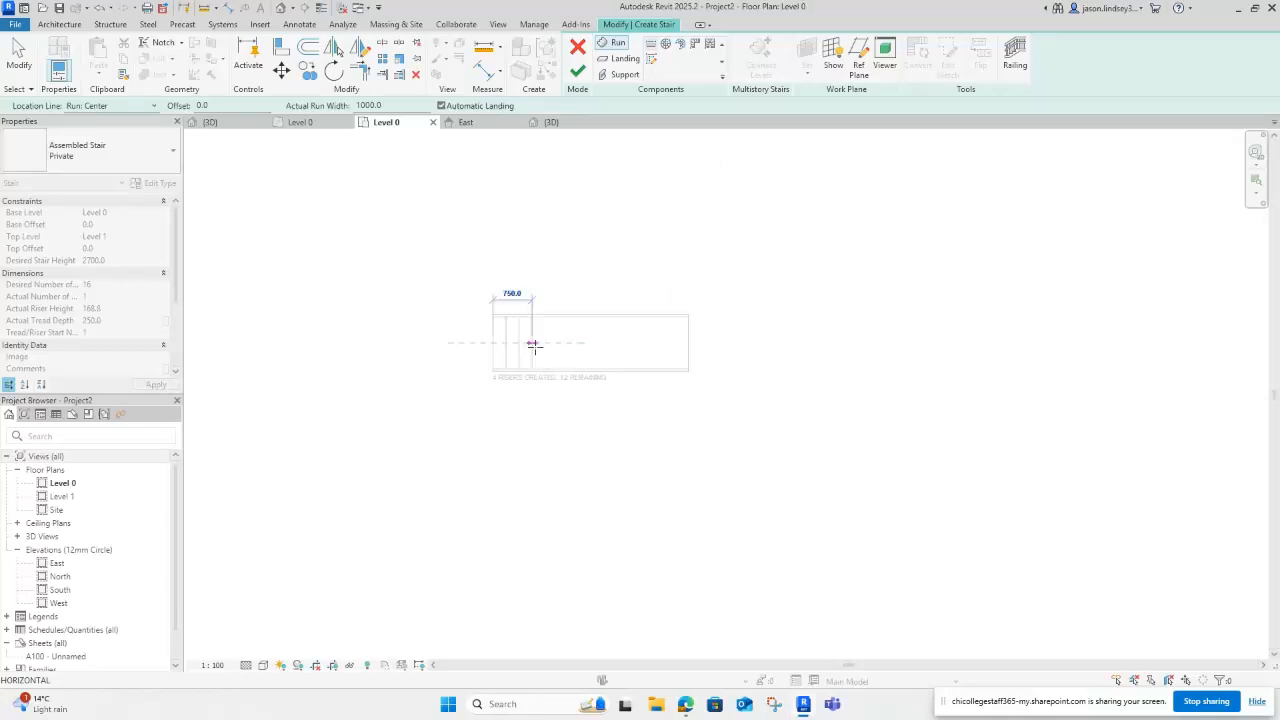
pyautogui.click(688, 344)
pyautogui.press('Escape')
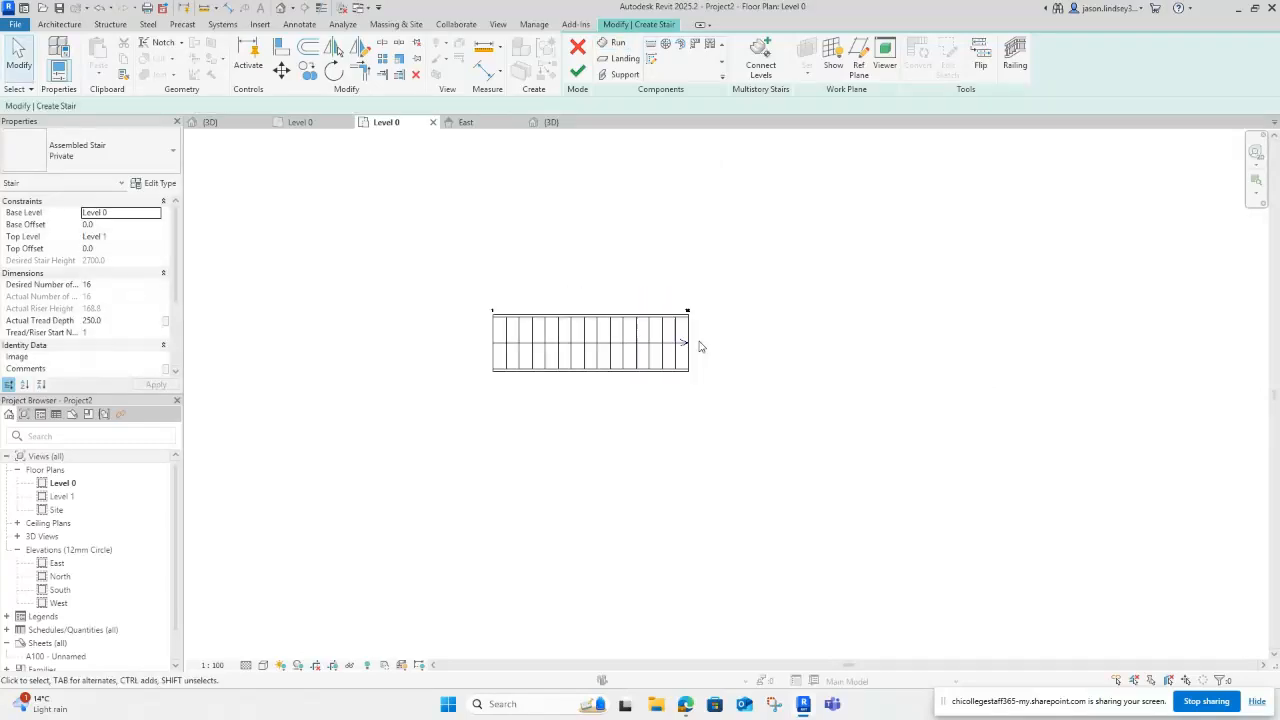
pyautogui.scroll(1, 592, 264)
pyautogui.moveTo(592, 259); pyautogui.dragTo(669, 259, button='middle')
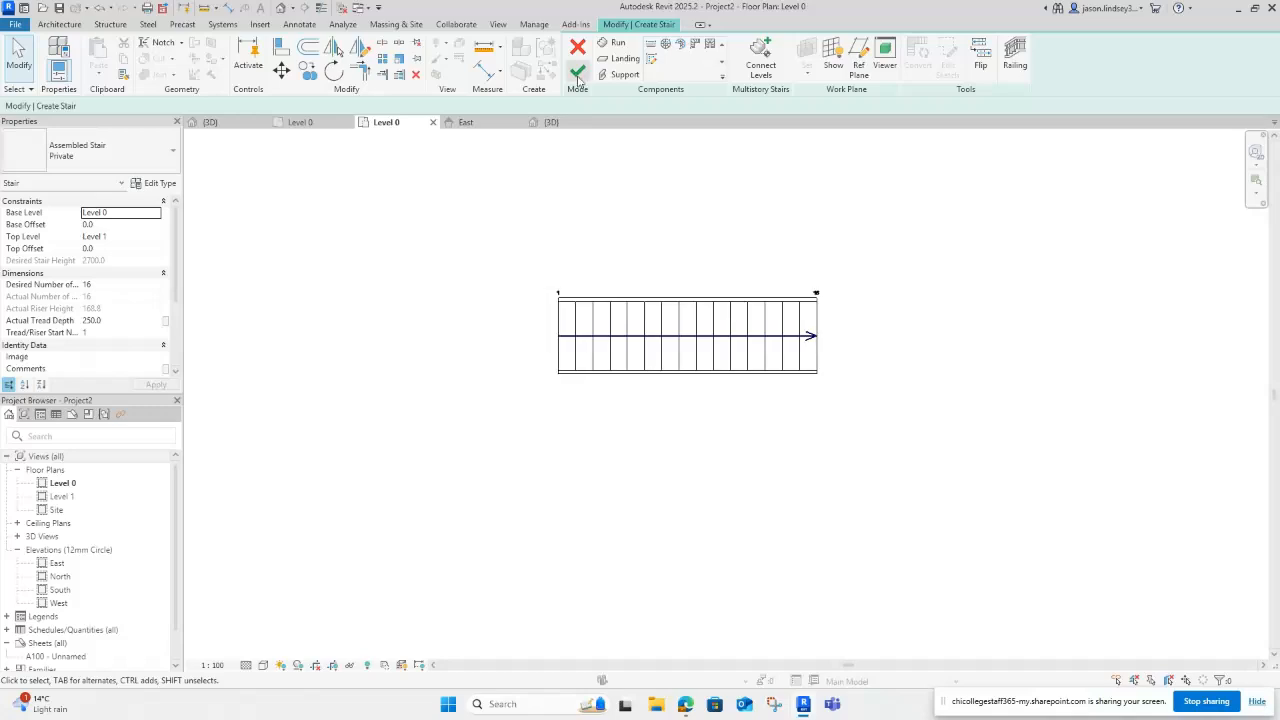
pyautogui.click(578, 72)
# Step: Delete the new stair's near-side railing in the 3D view
pyautogui.click(550, 122)
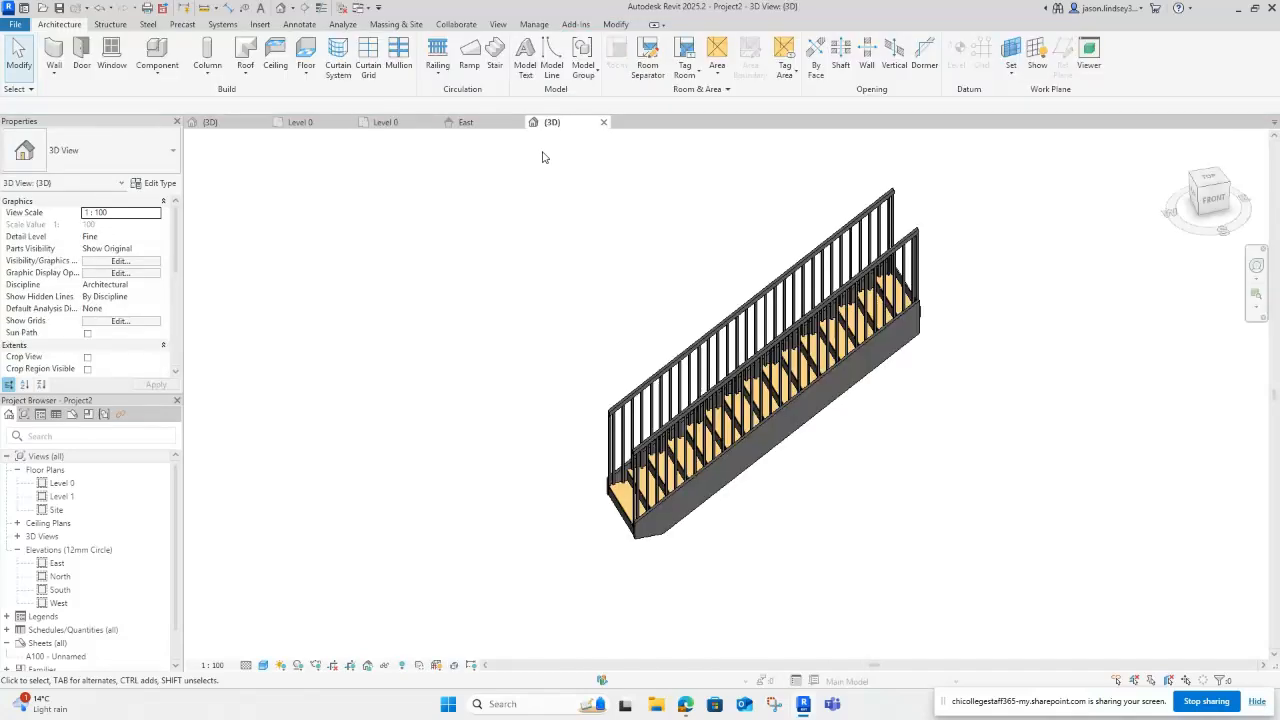
pyautogui.click(676, 373)
pyautogui.press('Delete')
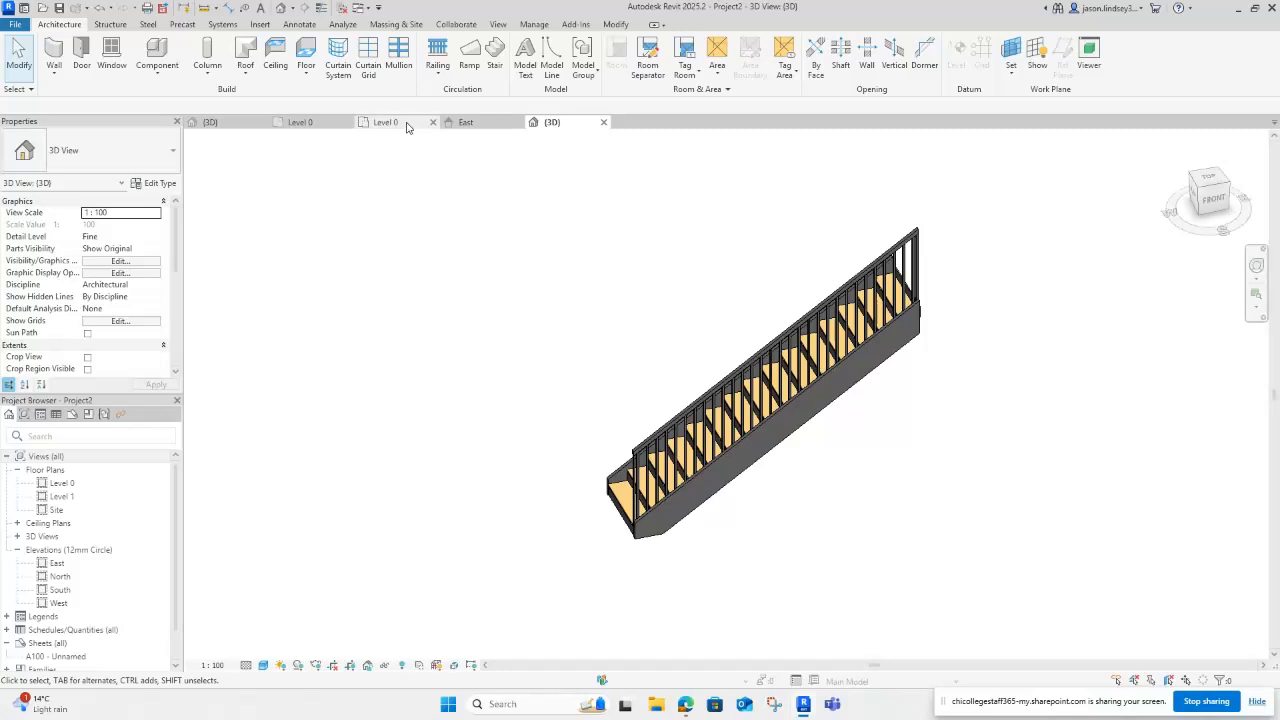
# Step: Convert the 16-riser stair's run to a custom component, accept the warning, and edit its sketch
pyautogui.click(386, 122)
pyautogui.click(657, 320)
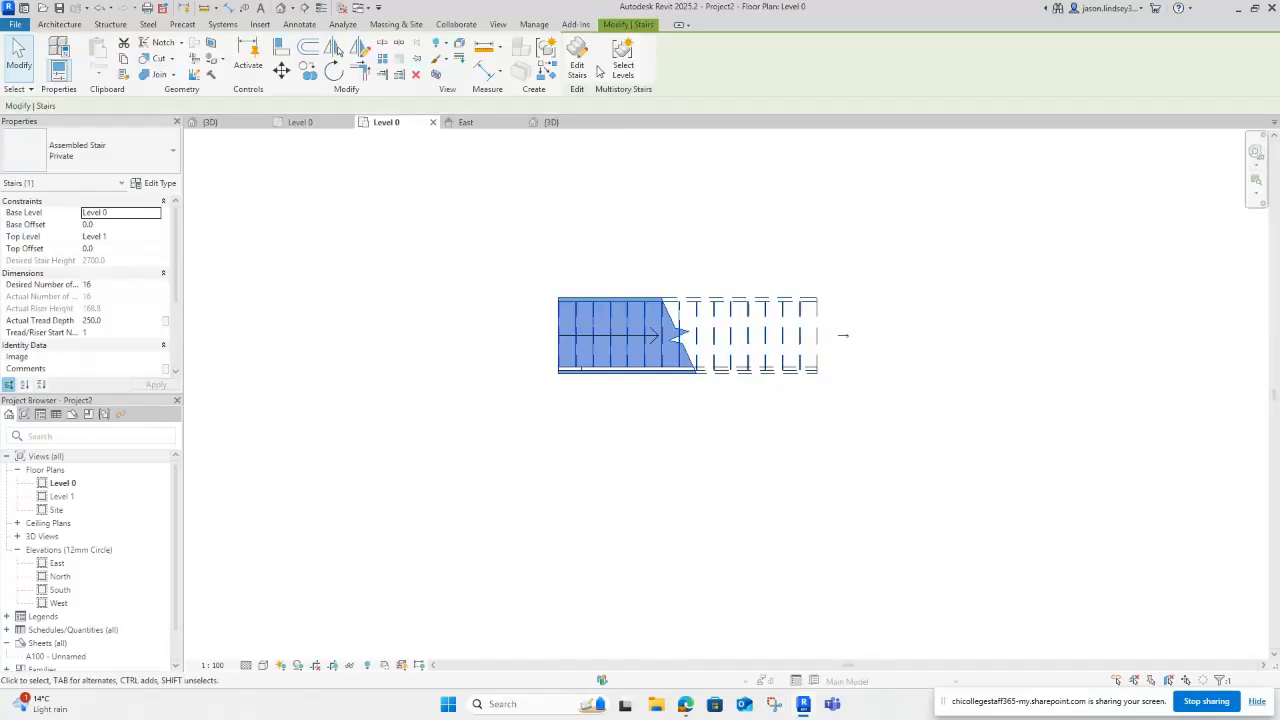
pyautogui.click(580, 58)
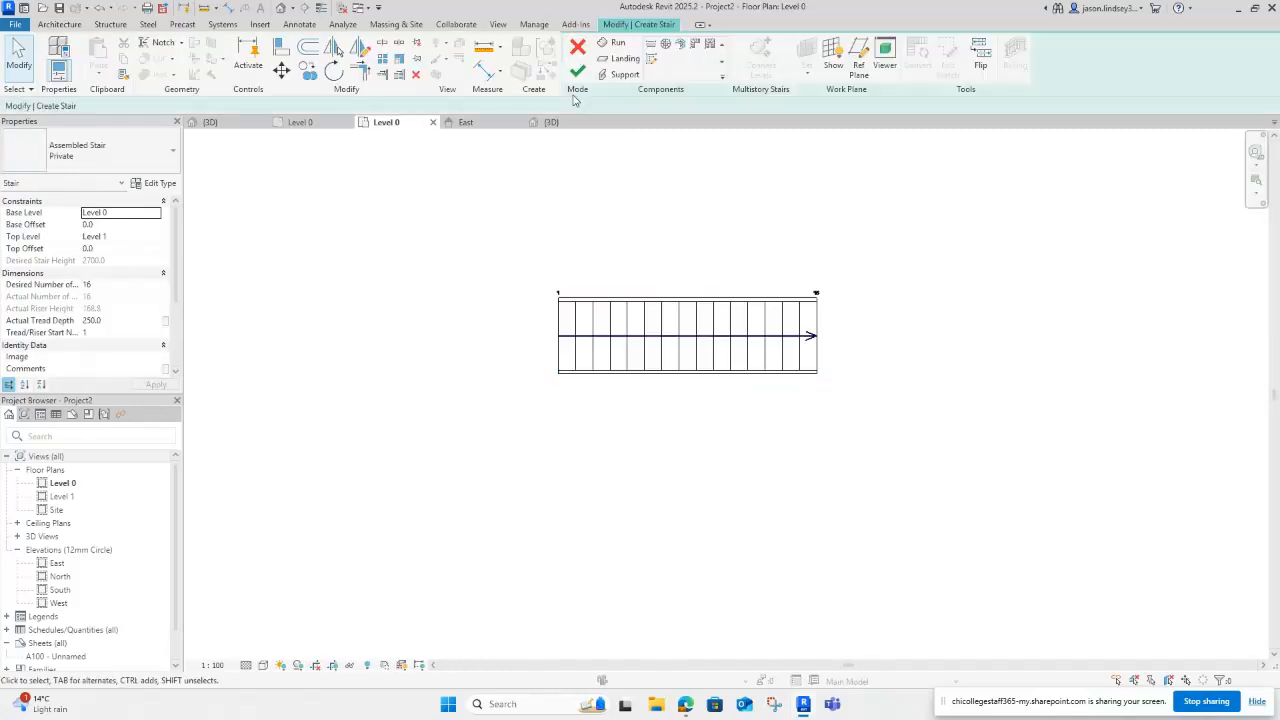
pyautogui.click(684, 328)
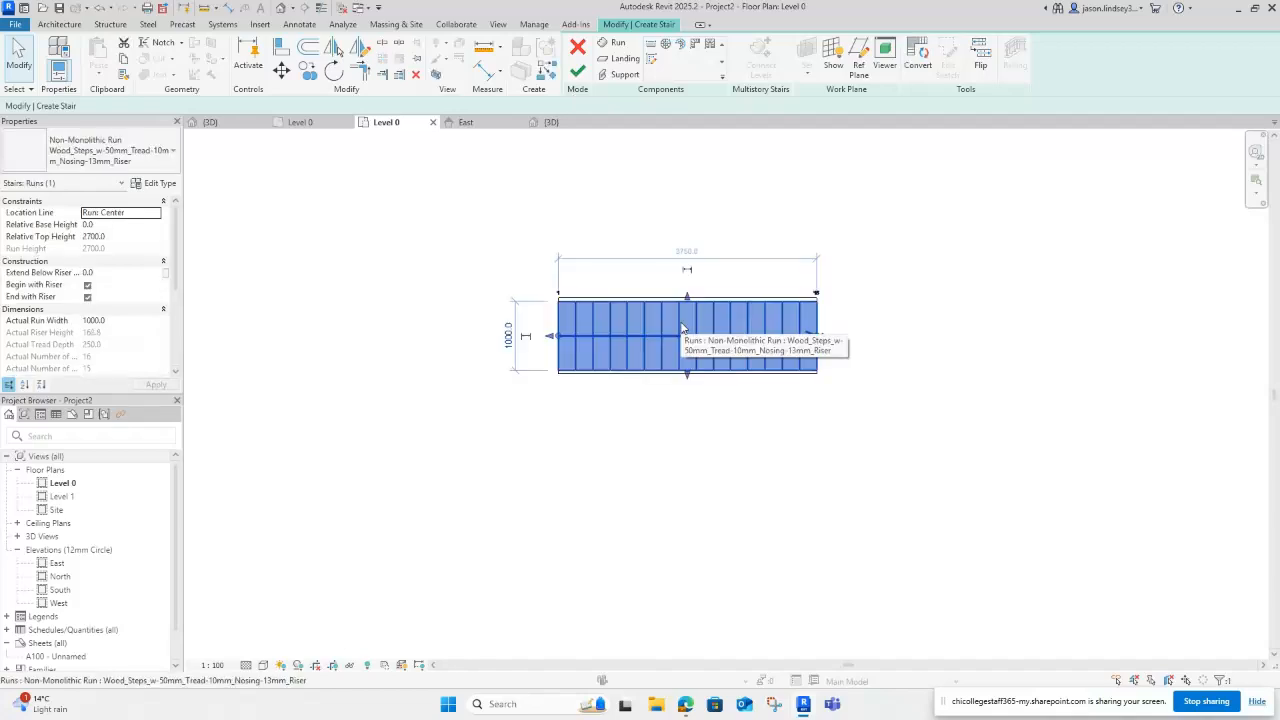
pyautogui.click(918, 58)
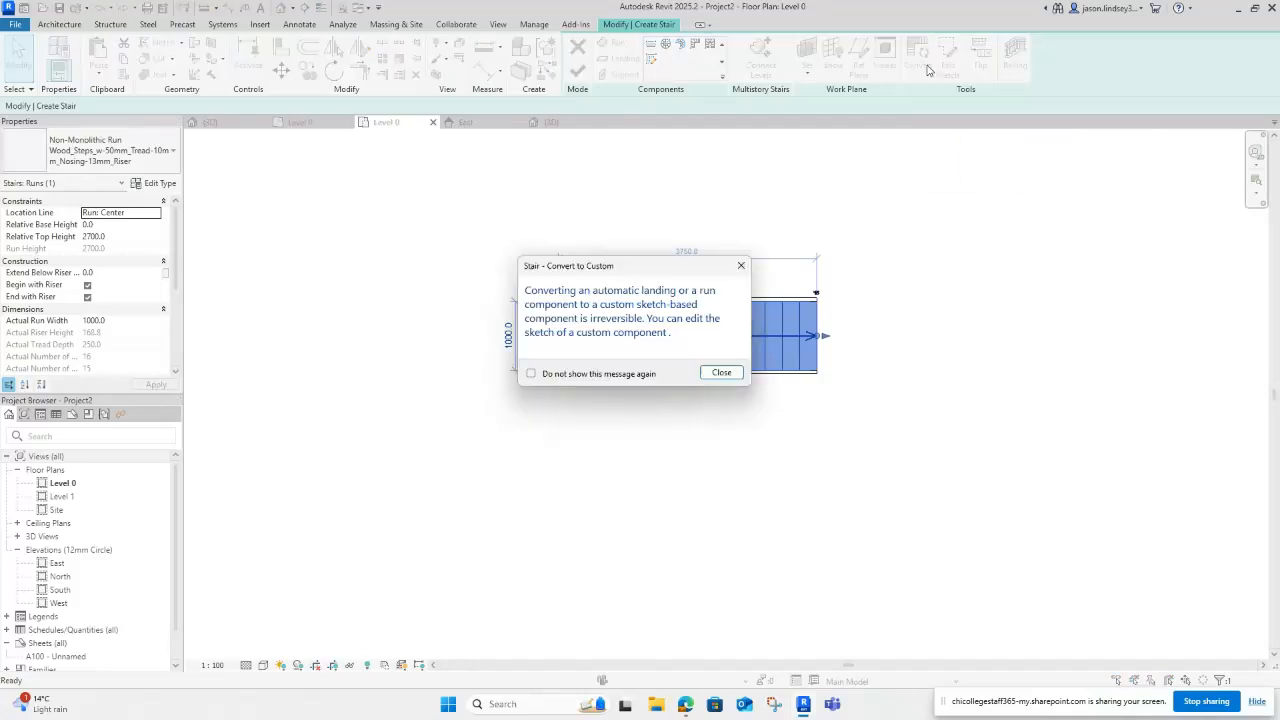
pyautogui.click(722, 373)
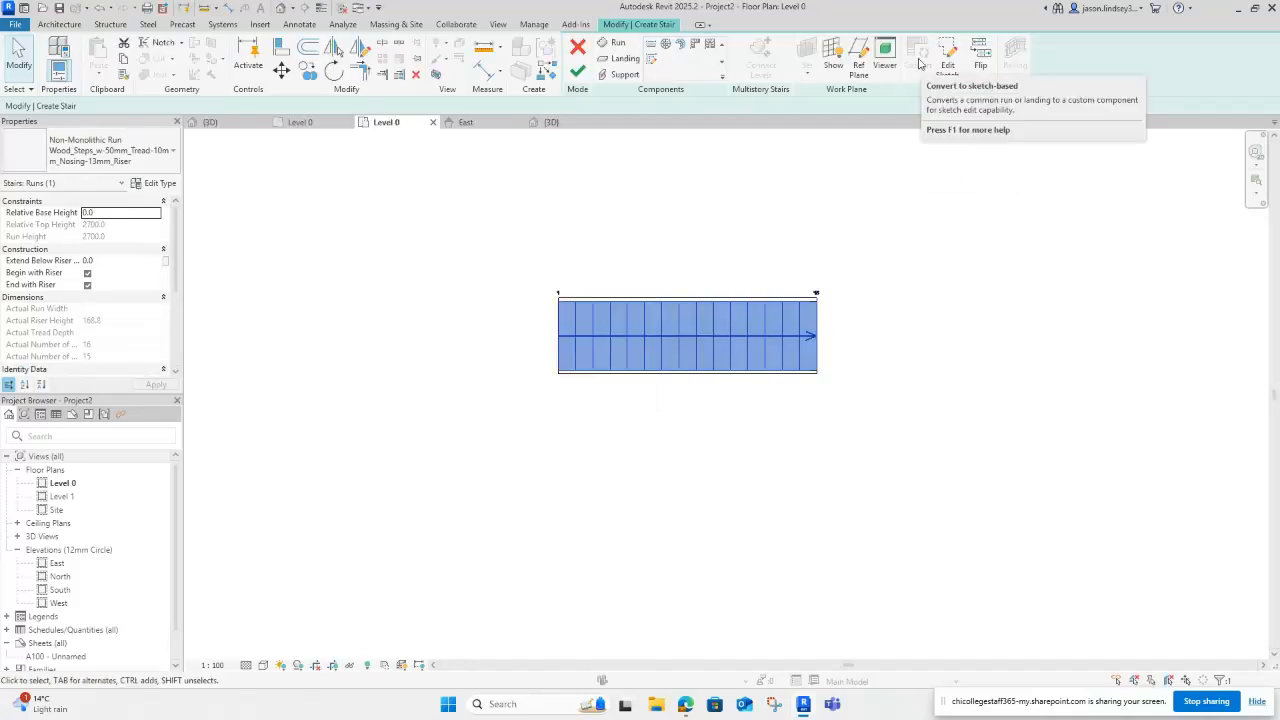
pyautogui.click(948, 70)
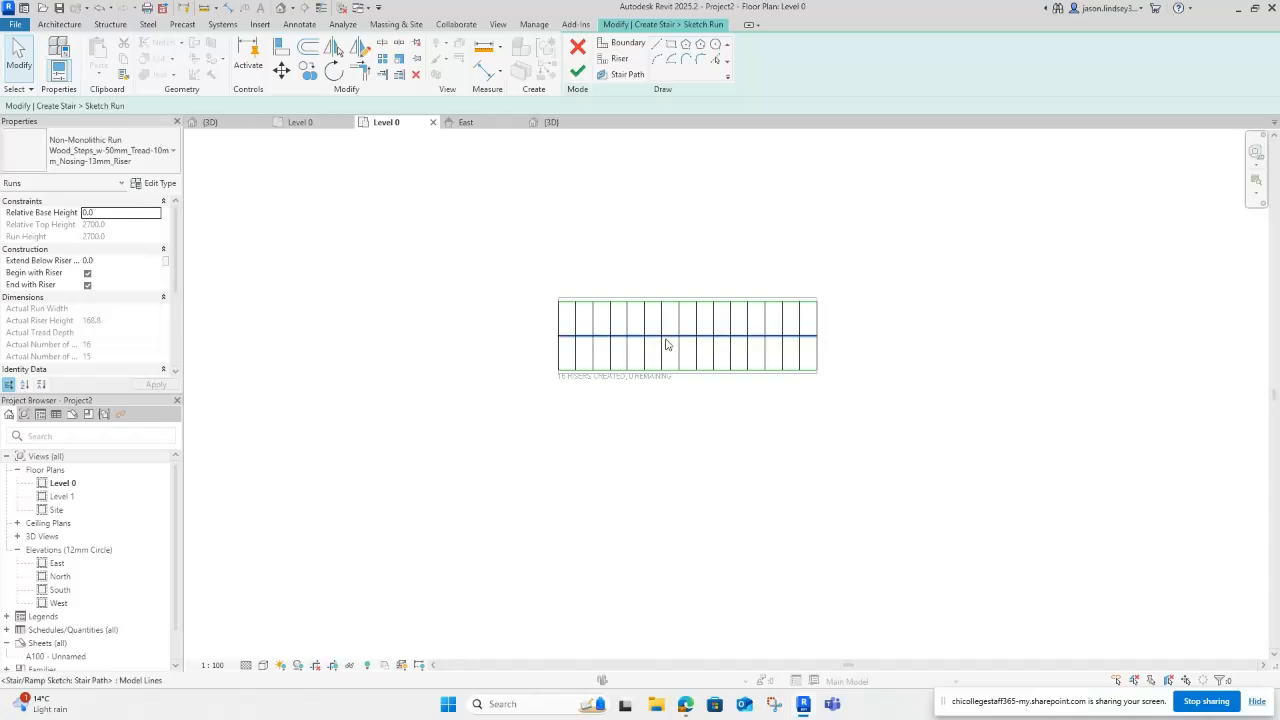
# Step: Rotate the leftmost riser line 90° and move it below the stair, unjoining it
pyautogui.scroll(3, 667, 344)
pyautogui.moveTo(550, 200); pyautogui.dragTo(585, 234, button='middle')
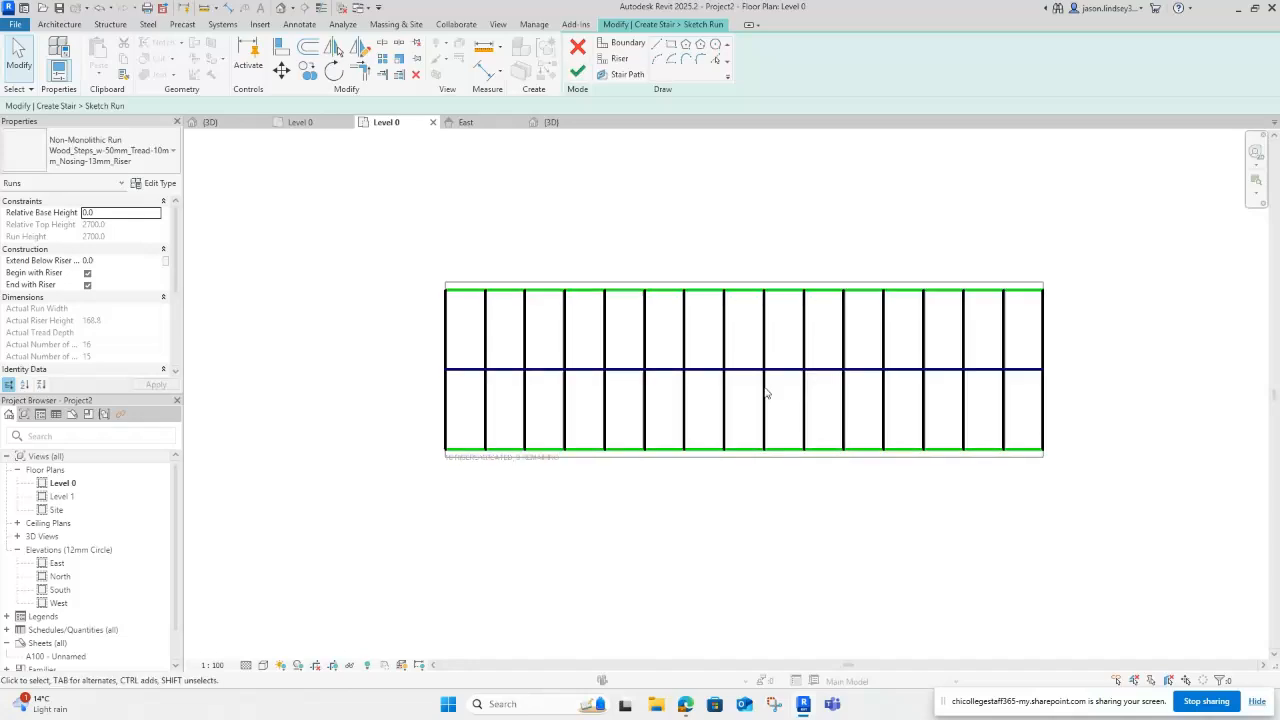
pyautogui.click(446, 335)
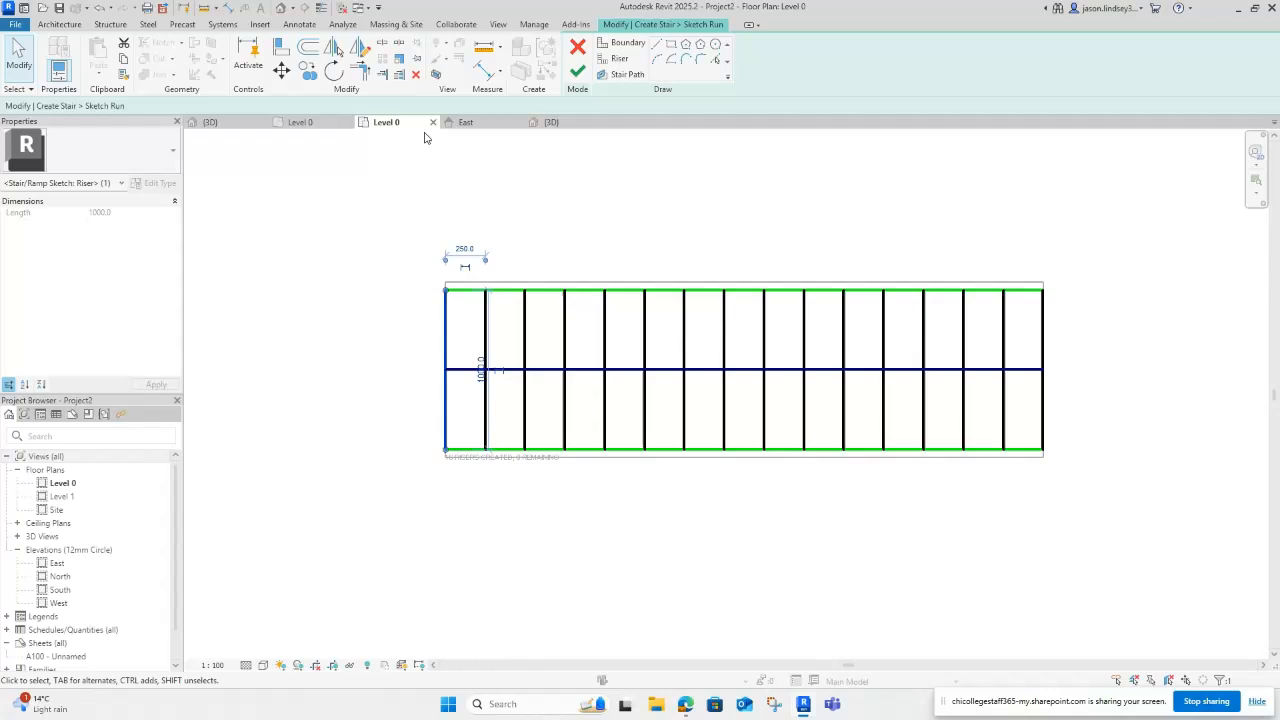
pyautogui.press('r')
pyautogui.press('o')
pyautogui.click(438, 240)
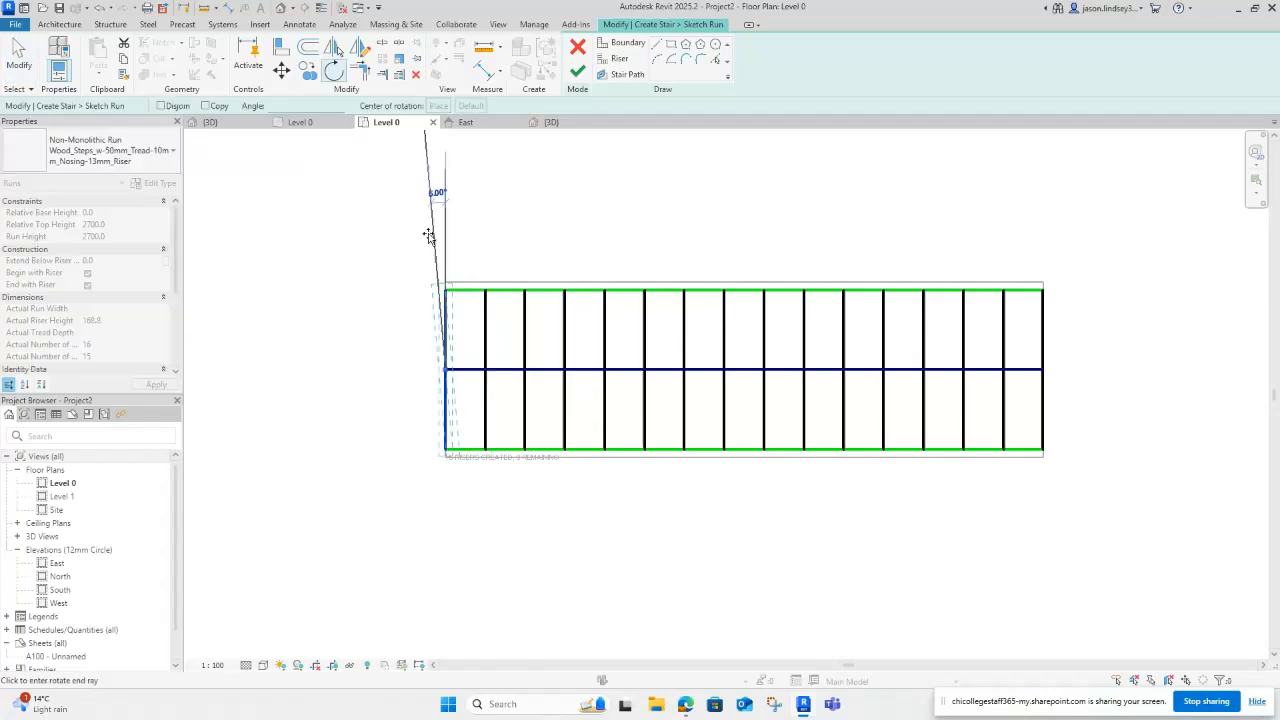
pyautogui.click(305, 374)
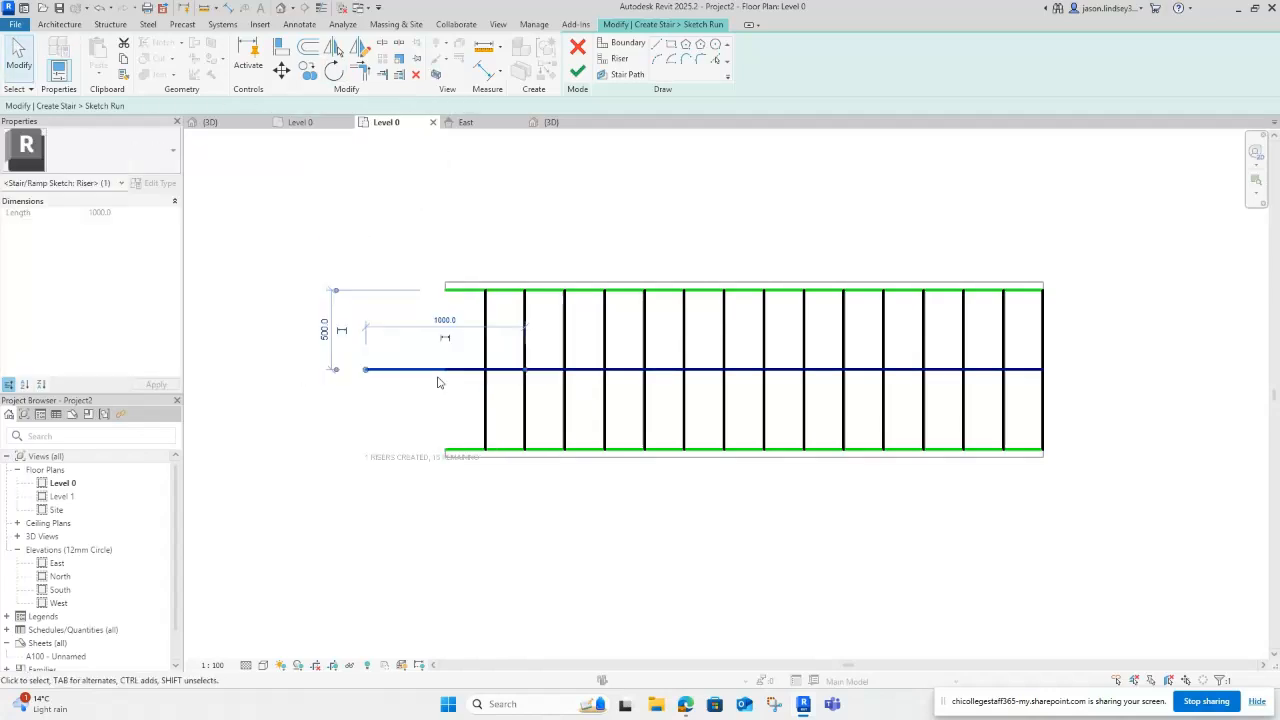
pyautogui.moveTo(437, 383); pyautogui.dragTo(445, 563)
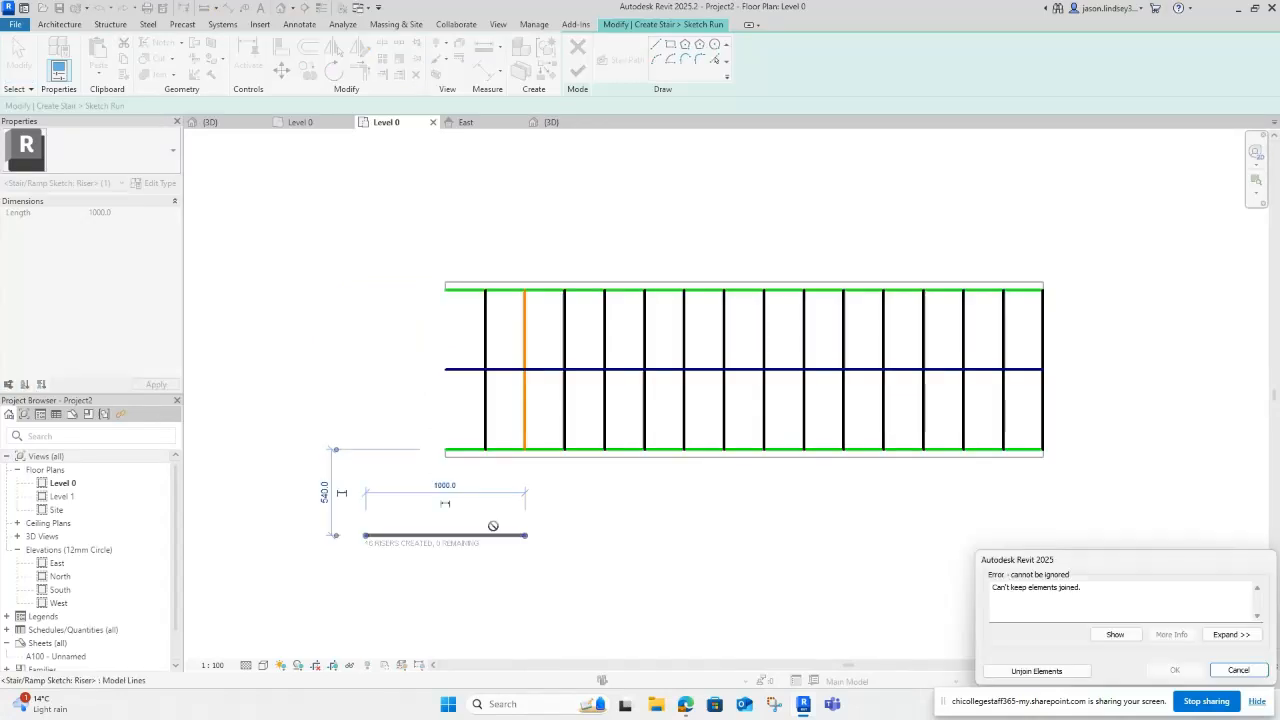
pyautogui.click(1036, 671)
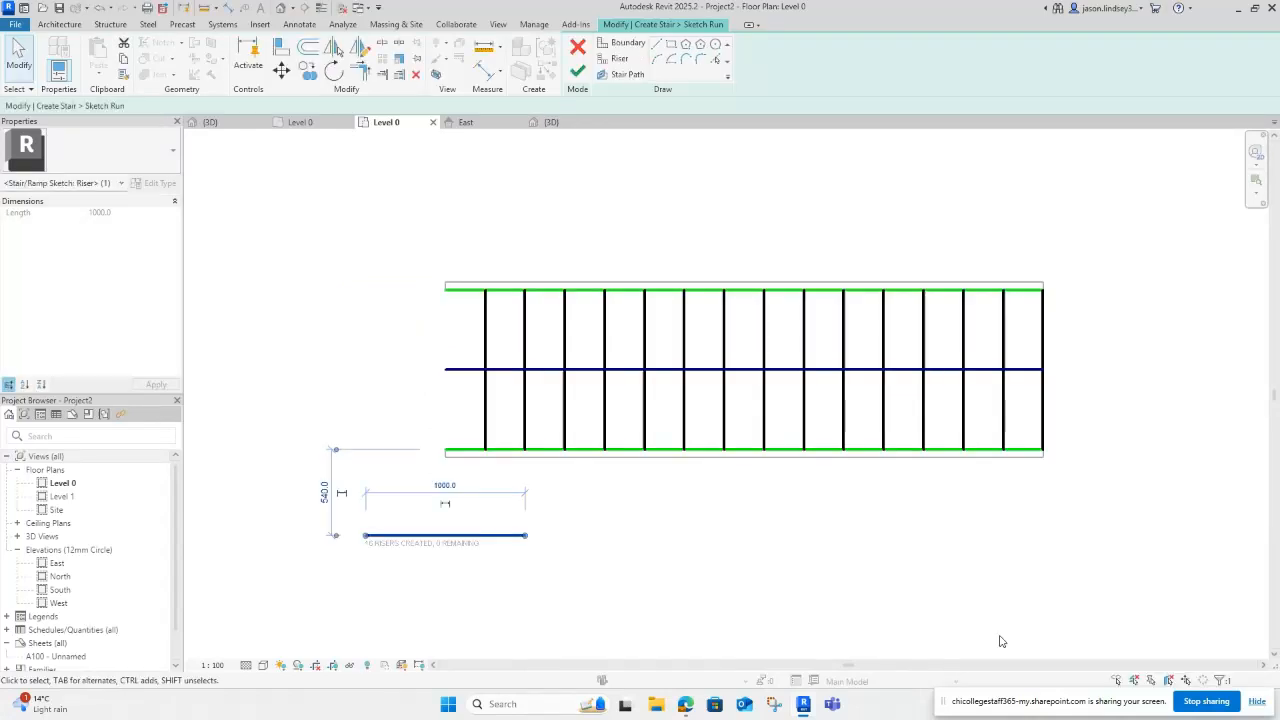
pyautogui.click(374, 339)
pyautogui.scroll(1, 445, 398)
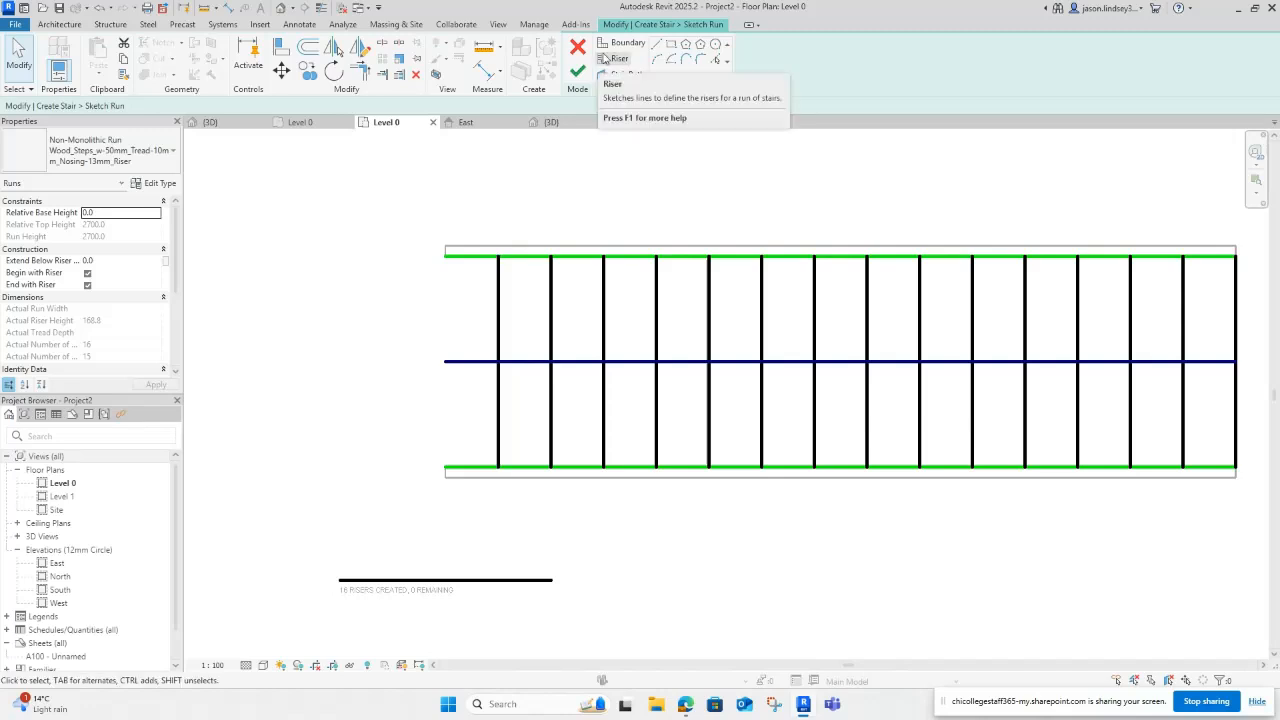
# Step: Move the spare riser onto the bottom-left edge and trim the bottom boundary to 2750
pyautogui.click(432, 580)
pyautogui.moveTo(439, 581); pyautogui.dragTo(546, 472)
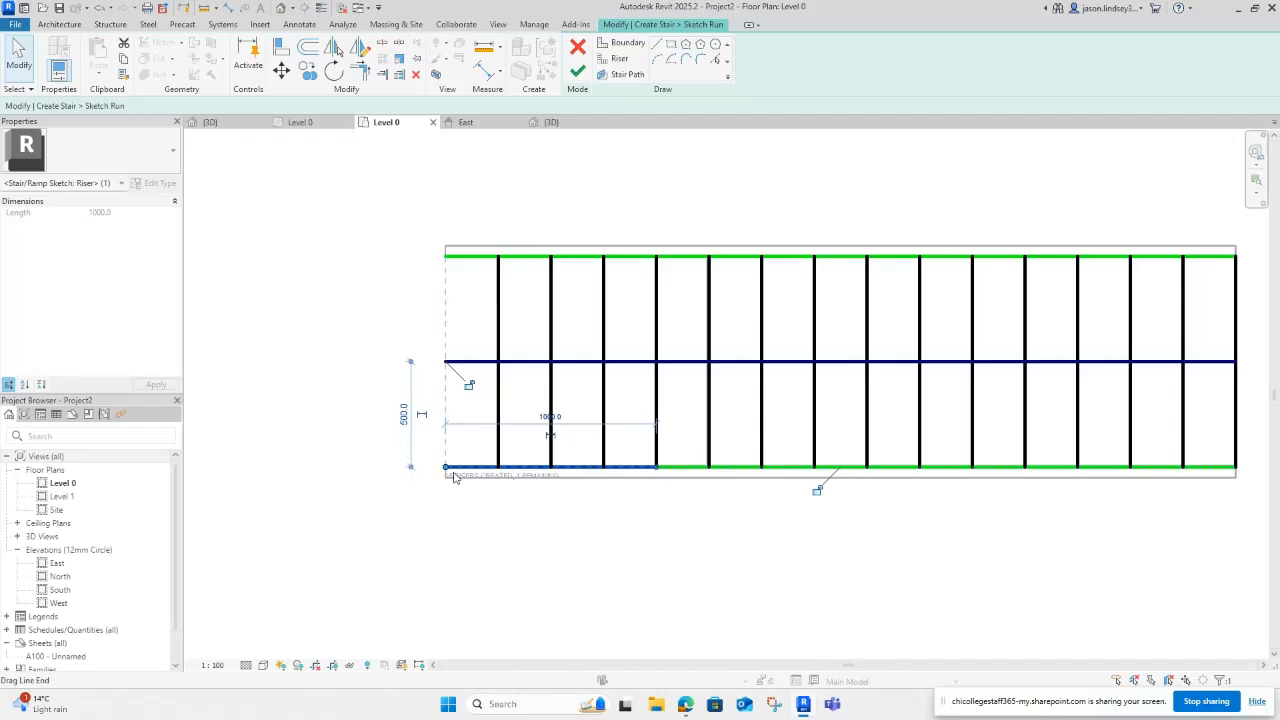
pyautogui.click(679, 468)
pyautogui.moveTo(446, 467); pyautogui.dragTo(444, 467)
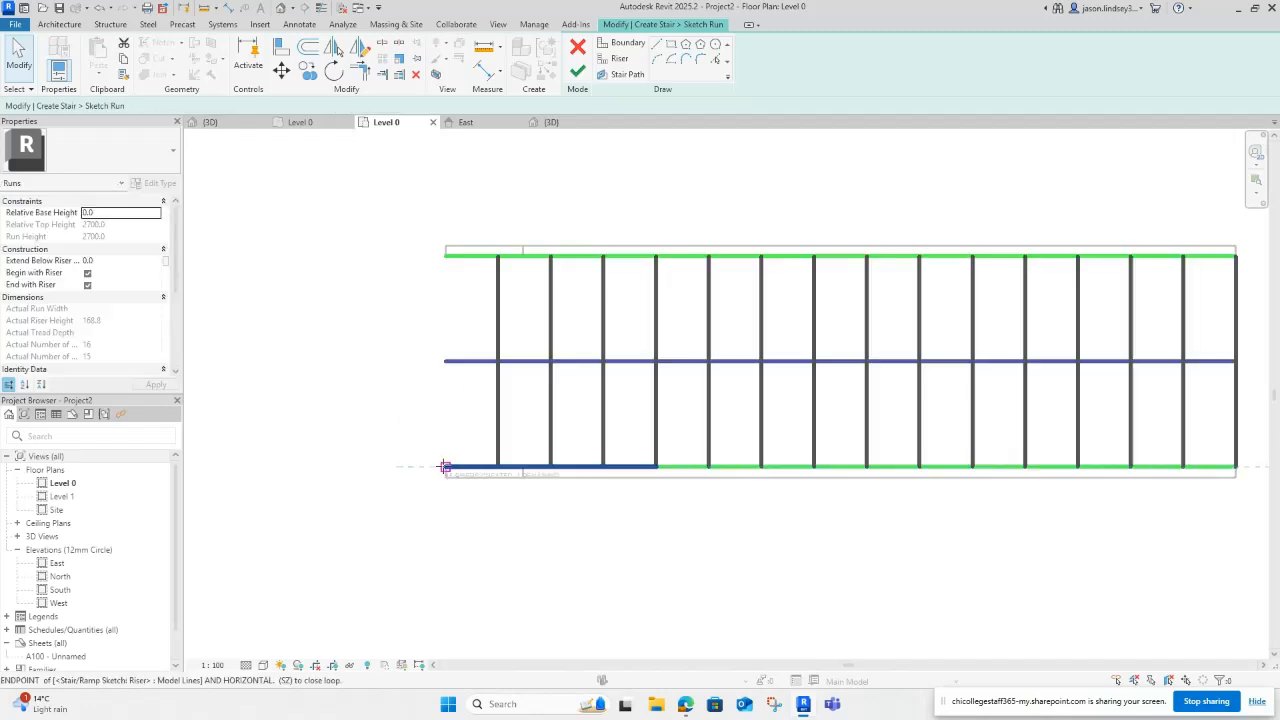
pyautogui.click(446, 467)
pyautogui.click(646, 467)
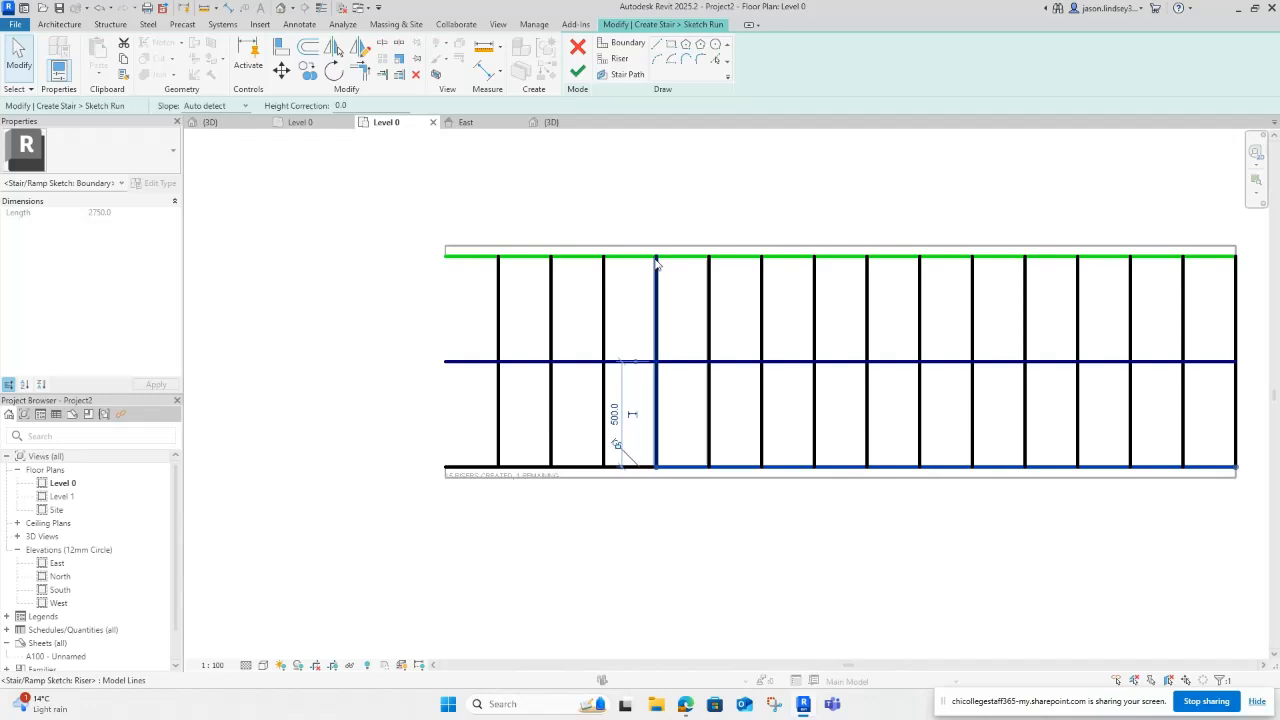
pyautogui.click(387, 344)
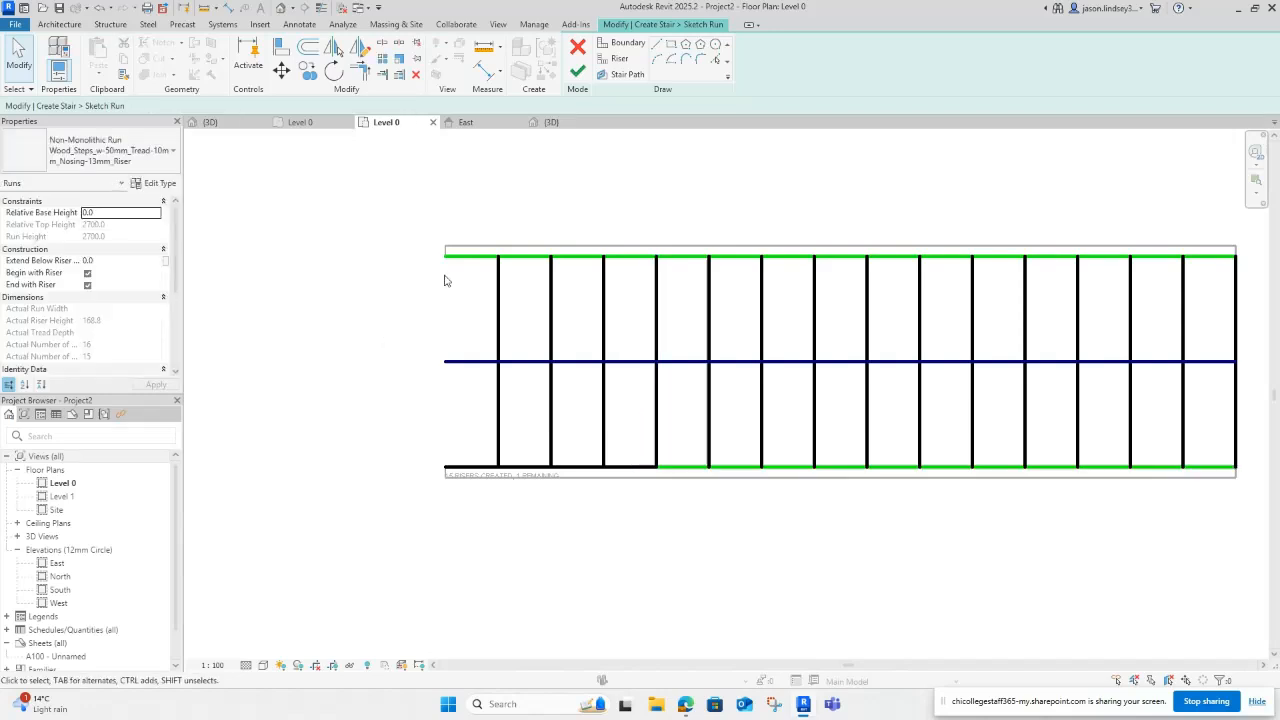
# Step: Draw a vertical boundary from the stair's top-left corner to below the bottom edge
pyautogui.click(622, 46)
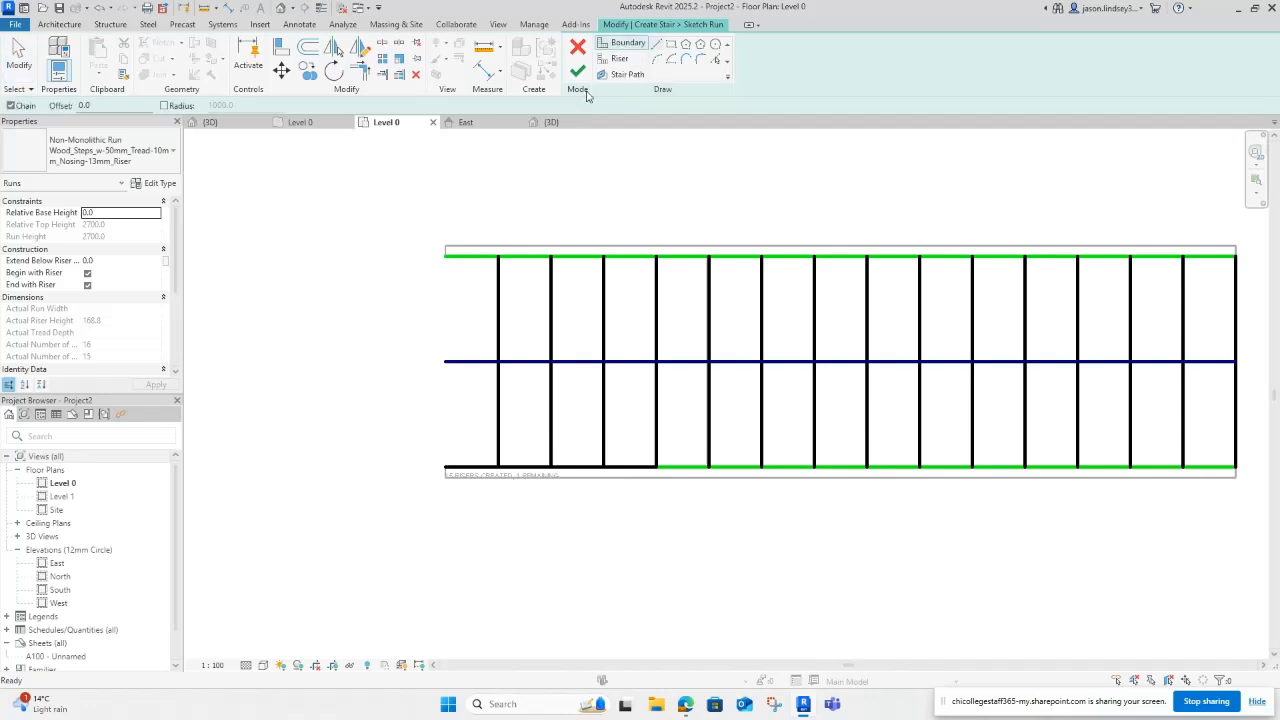
pyautogui.click(446, 256)
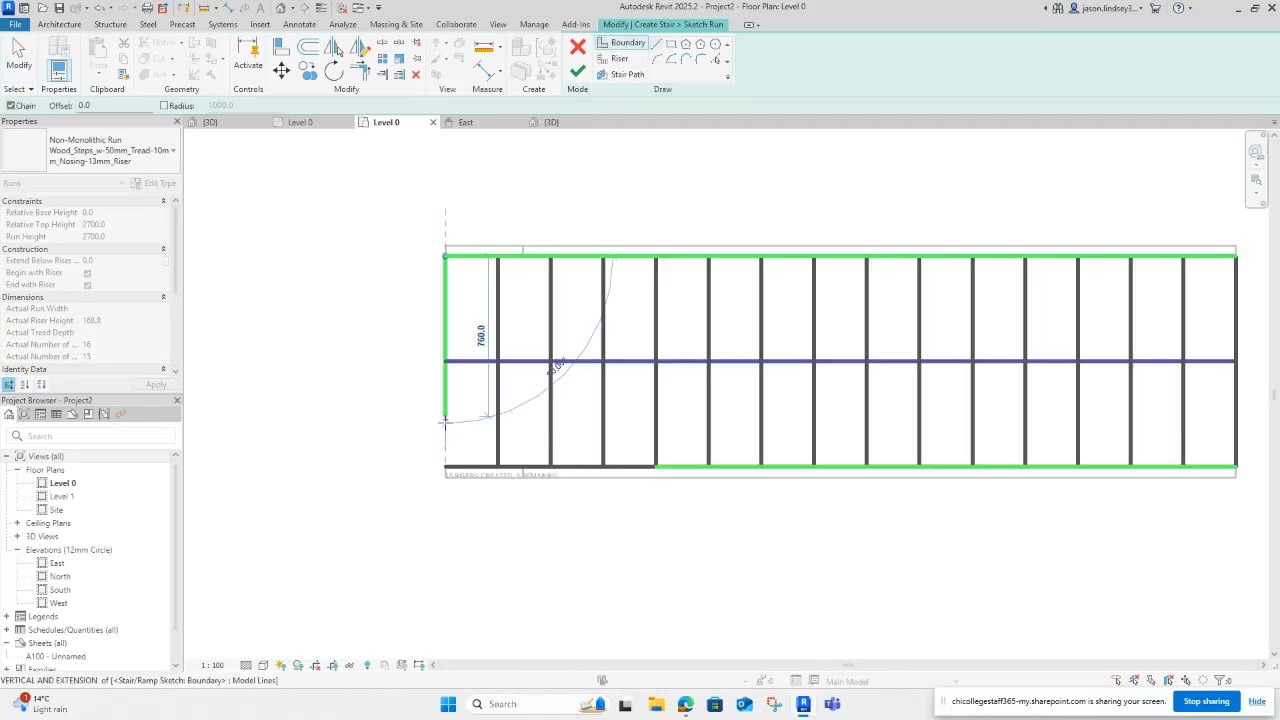
pyautogui.click(439, 530)
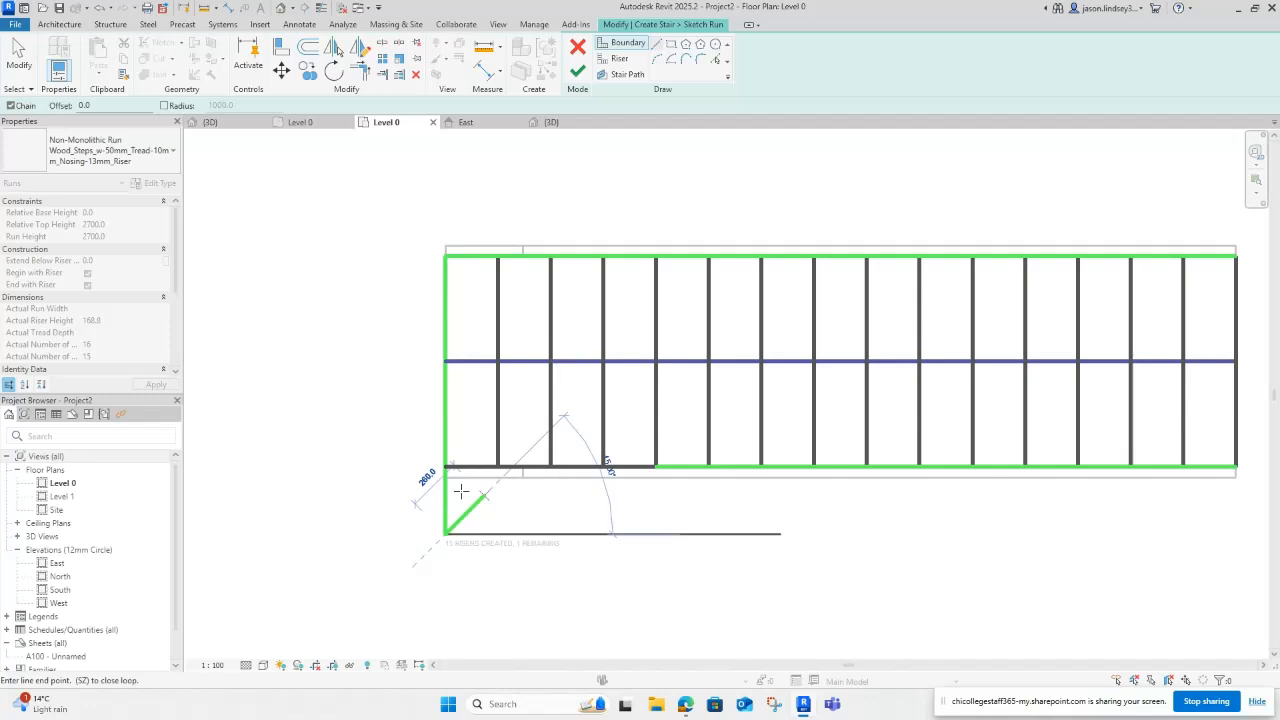
pyautogui.press('Escape')
pyautogui.press('Escape')
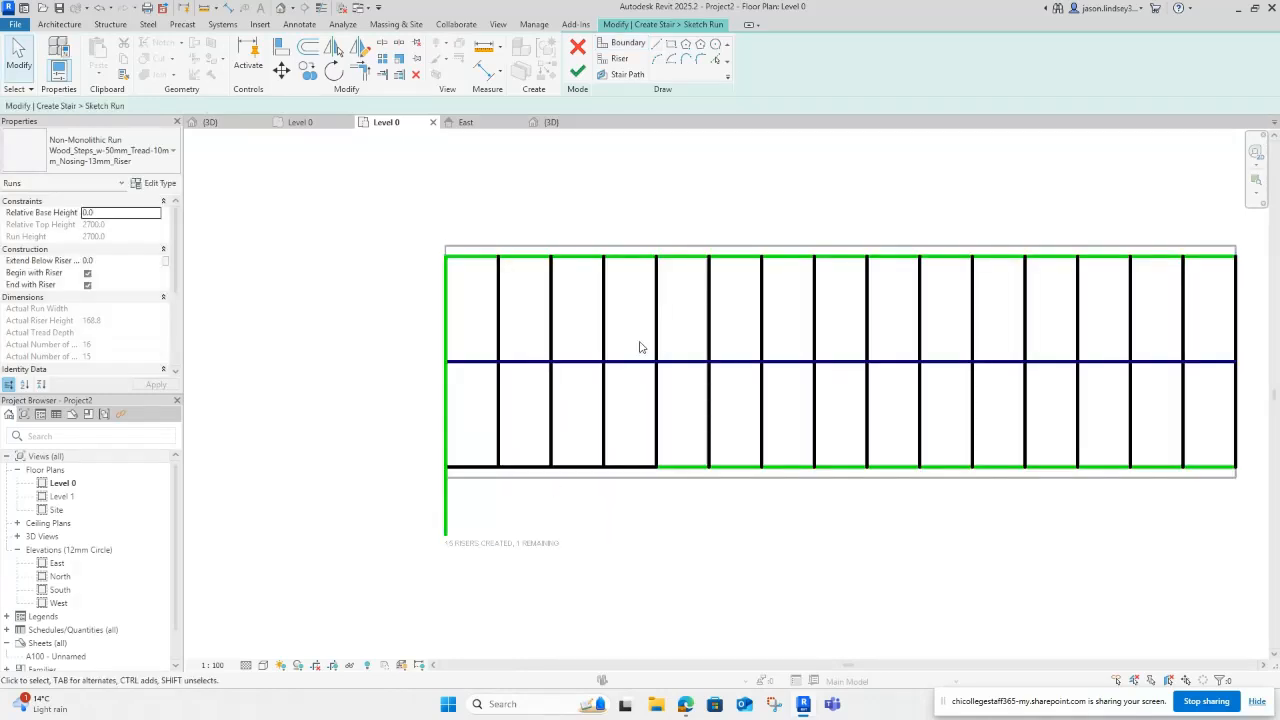
# Step: Swing three risers' lower ends to the inner corner and set one riser's angle to 22.5°
pyautogui.click(606, 408)
pyautogui.moveTo(609, 468); pyautogui.dragTo(655, 467)
pyautogui.click(547, 453)
pyautogui.moveTo(551, 467); pyautogui.dragTo(655, 467)
pyautogui.click(497, 447)
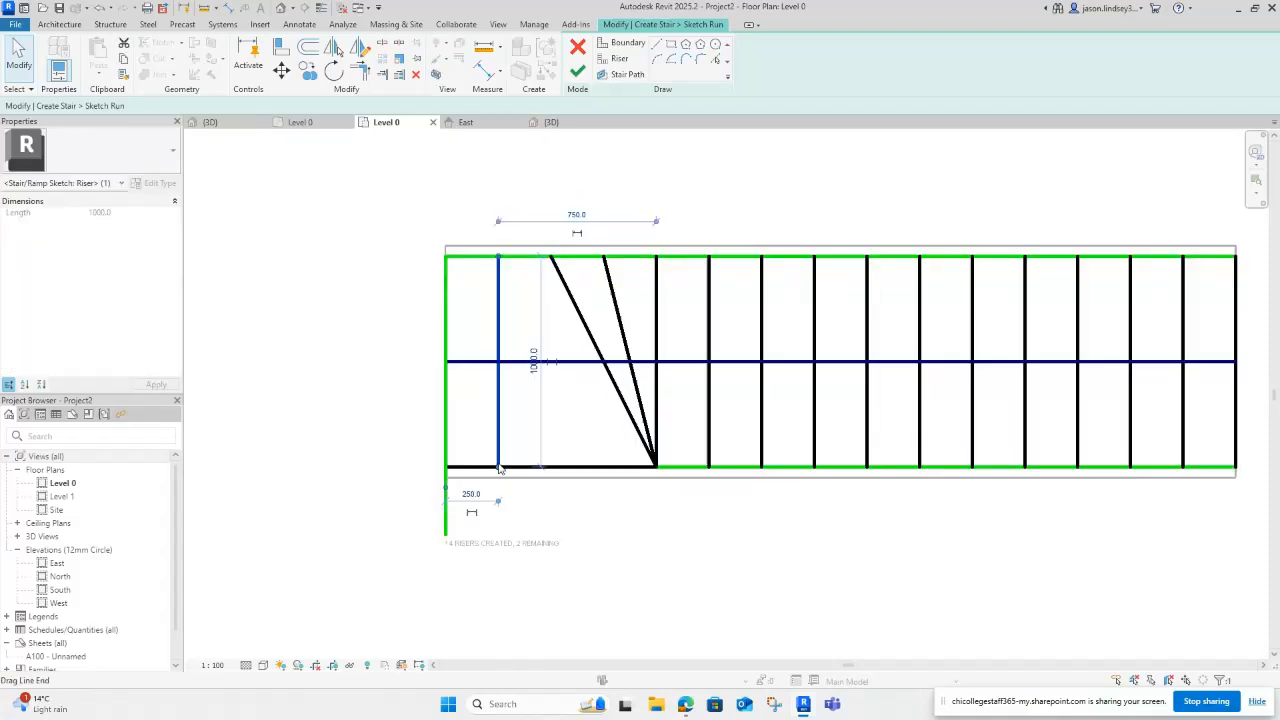
pyautogui.moveTo(499, 467); pyautogui.dragTo(655, 466)
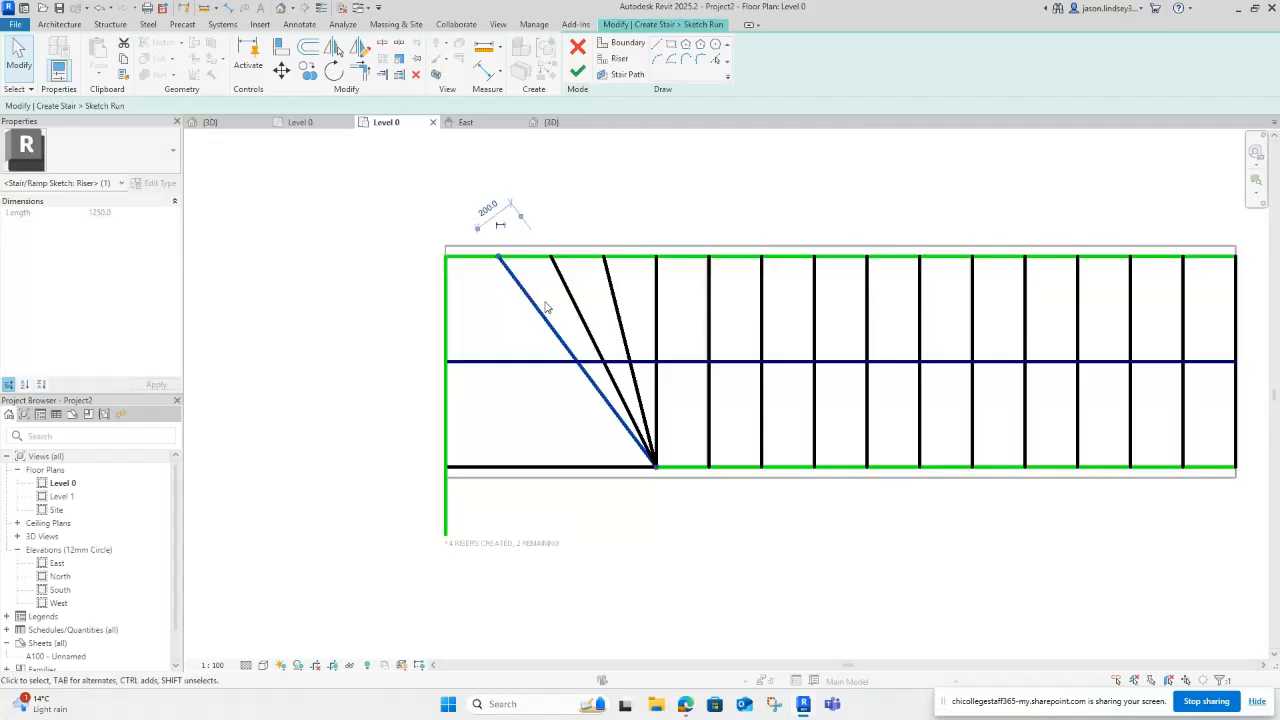
pyautogui.moveTo(503, 268); pyautogui.dragTo(380, 388)
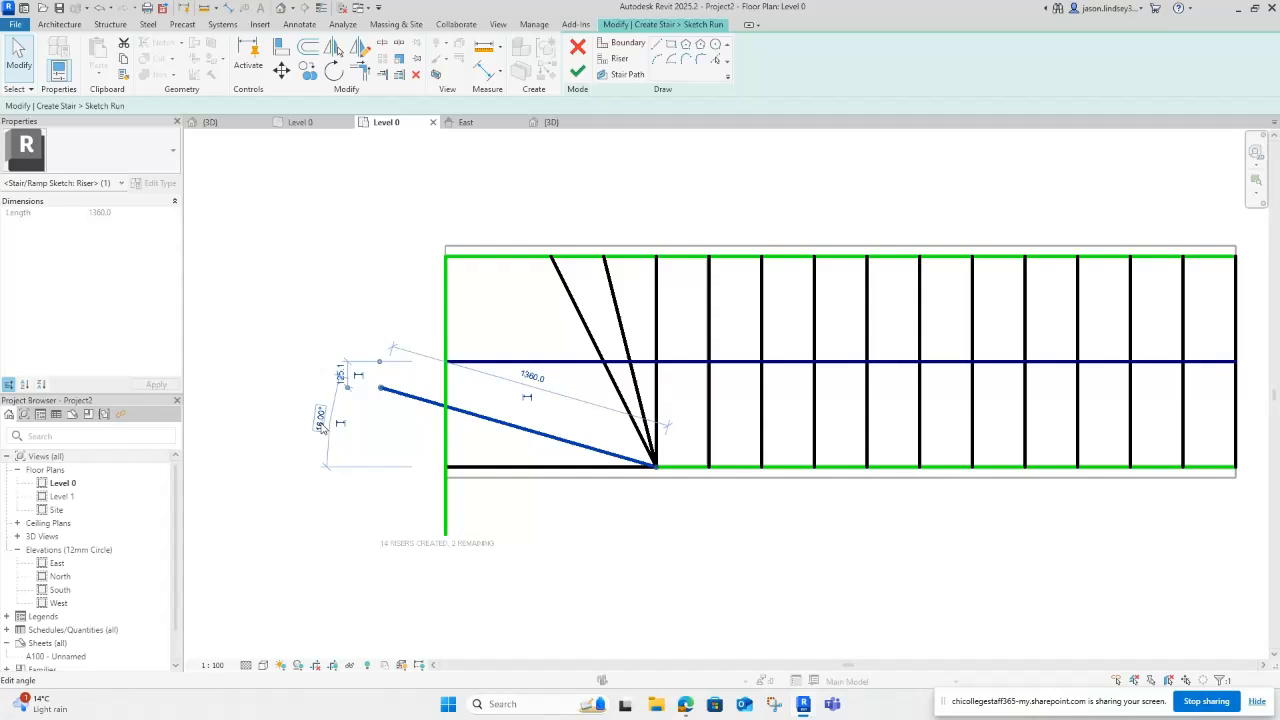
pyautogui.click(321, 420)
pyautogui.write('22')
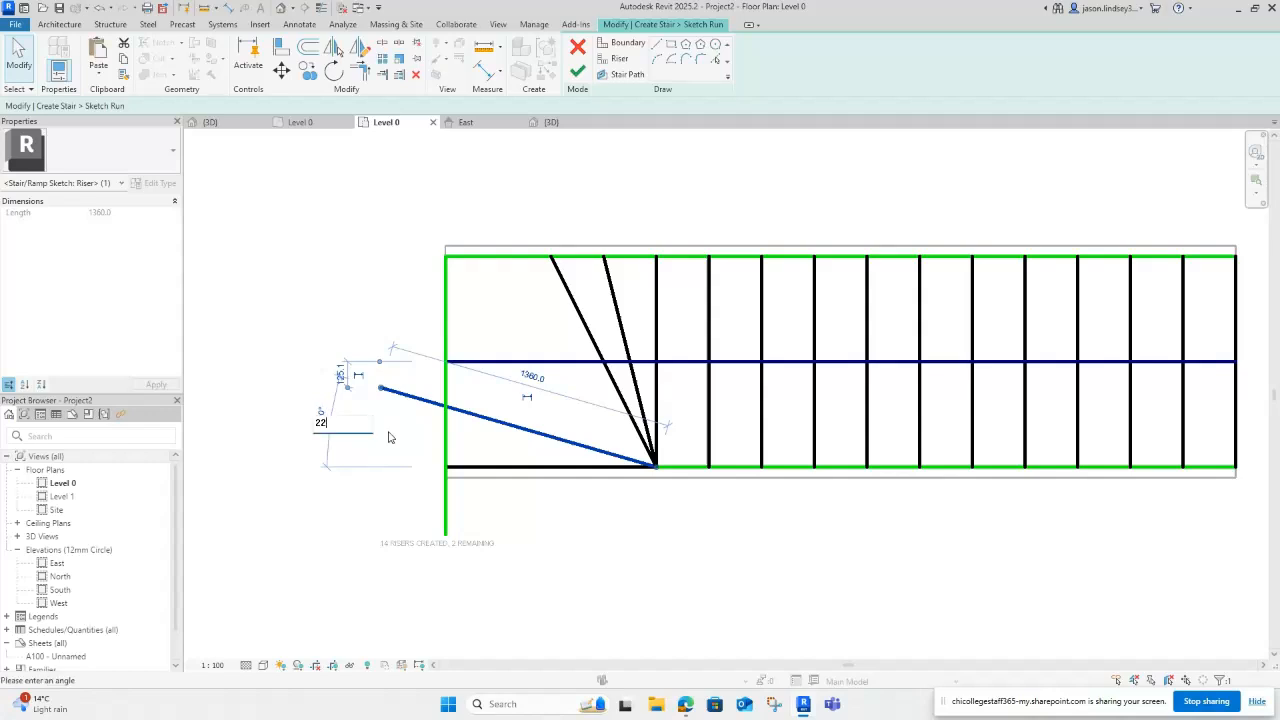
pyautogui.write('.5')
pyautogui.press('Return')
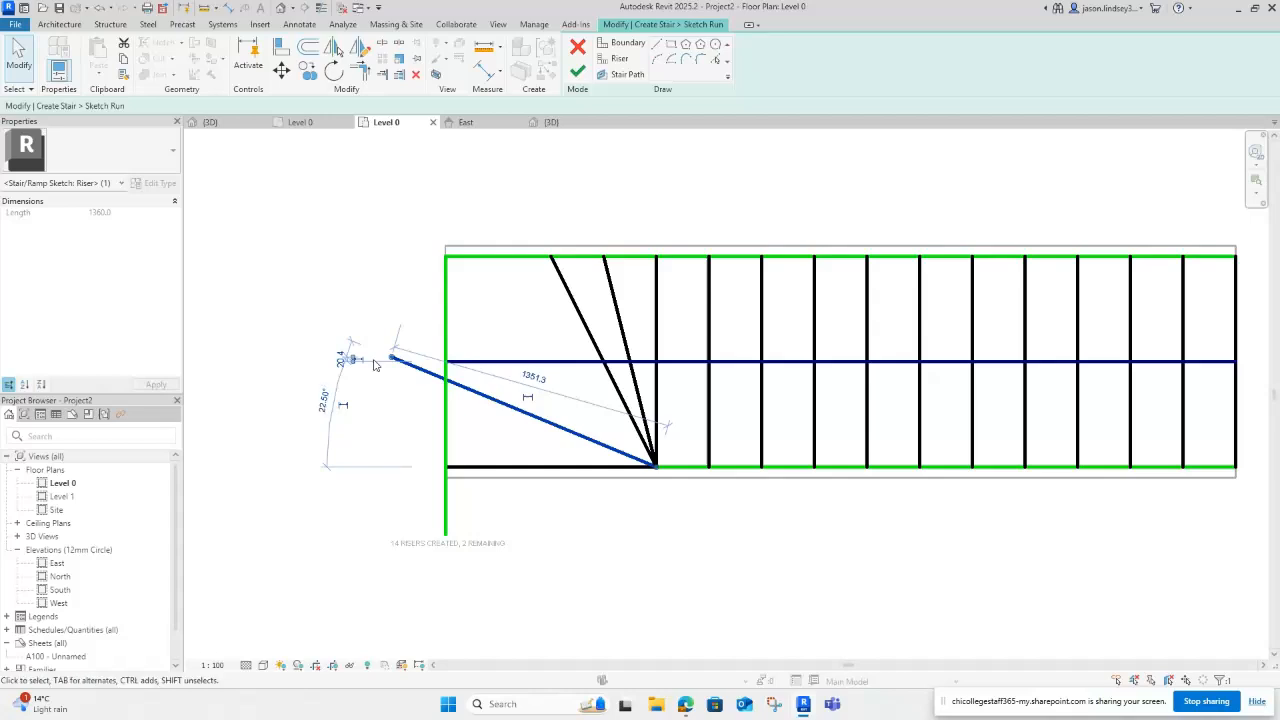
# Step: Move the remaining riser top ends onto the top boundary, setting another angle to 22.5°
pyautogui.moveTo(392, 358); pyautogui.dragTo(444, 379)
pyautogui.click(592, 347)
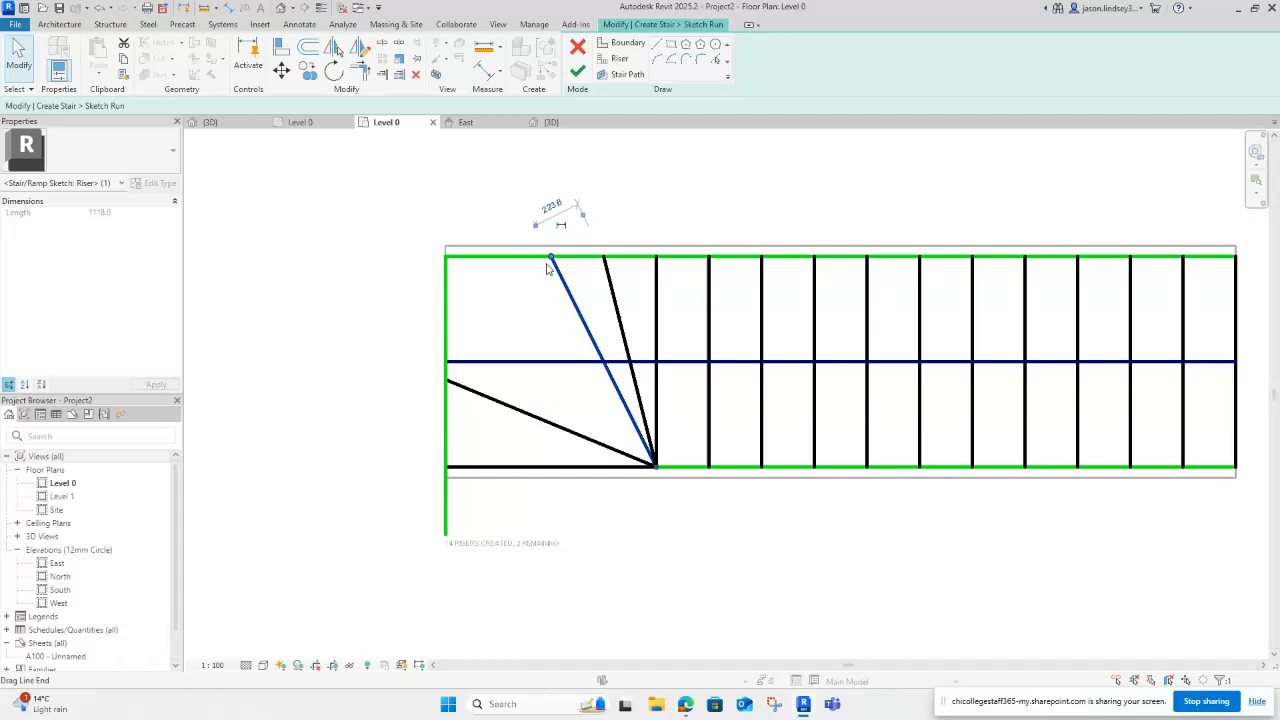
pyautogui.moveTo(550, 260); pyautogui.dragTo(447, 259)
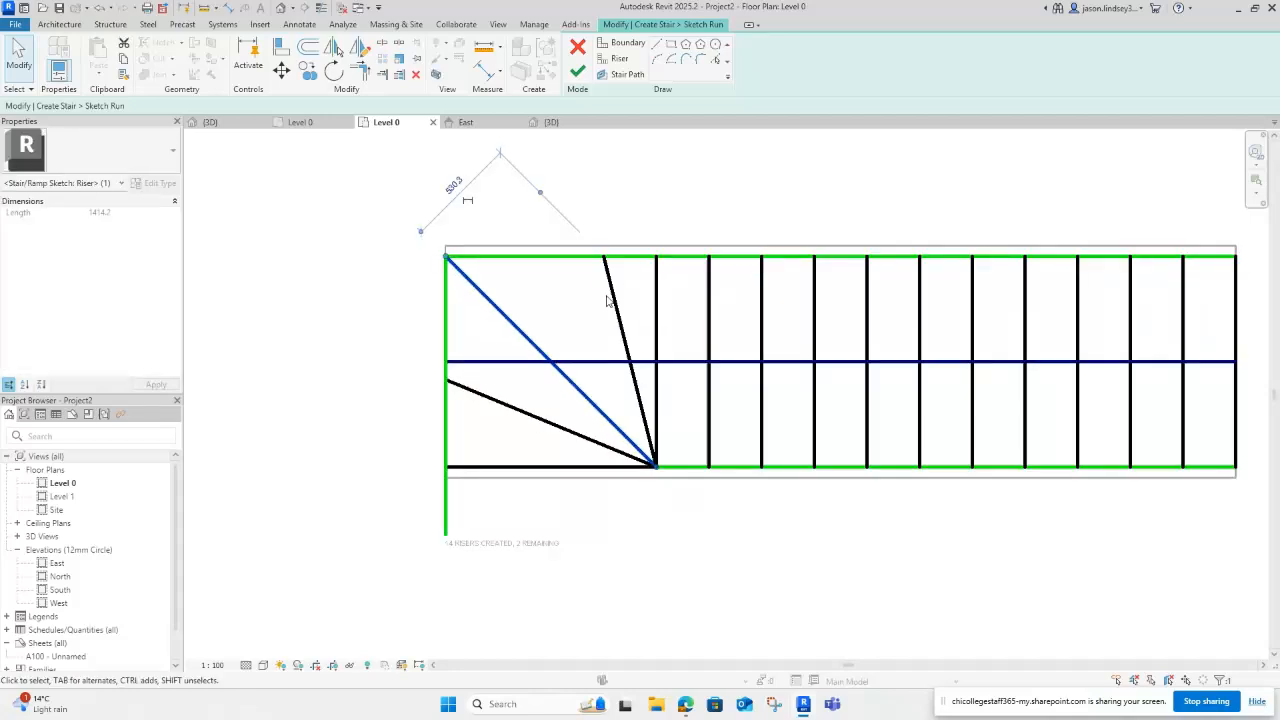
pyautogui.click(612, 300)
pyautogui.moveTo(603, 258); pyautogui.dragTo(558, 276)
pyautogui.click(556, 272)
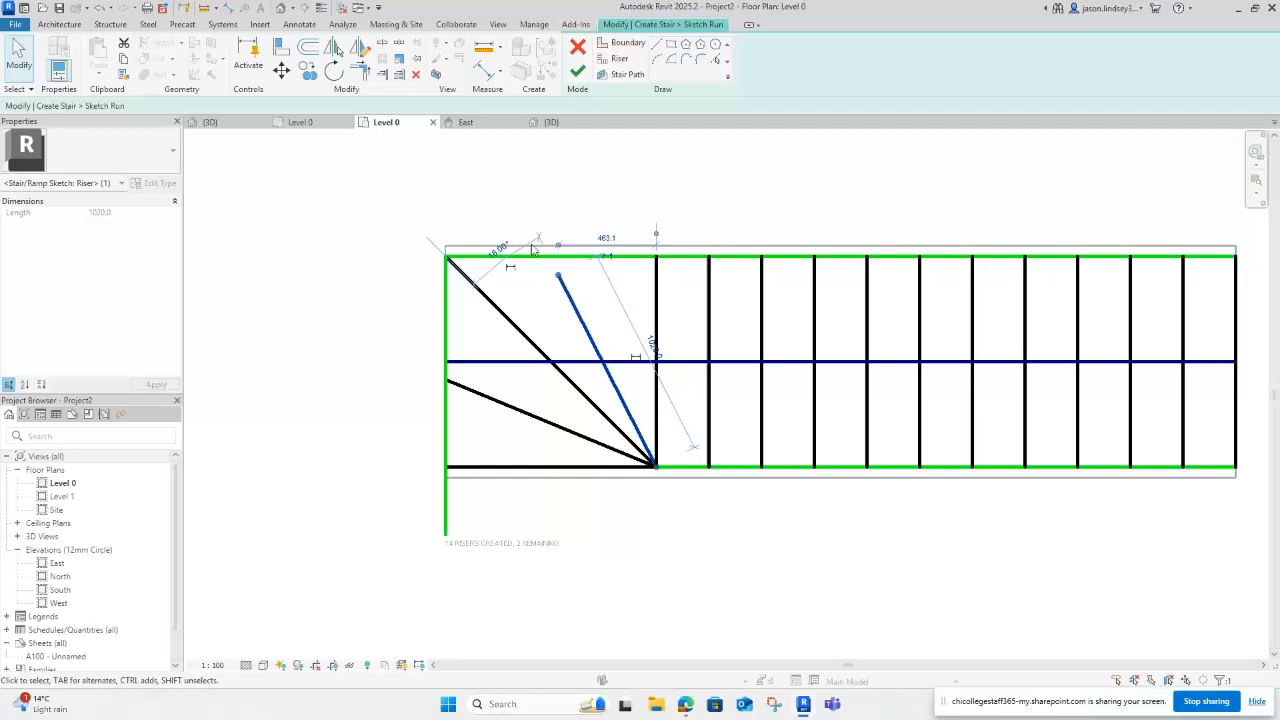
pyautogui.click(498, 255)
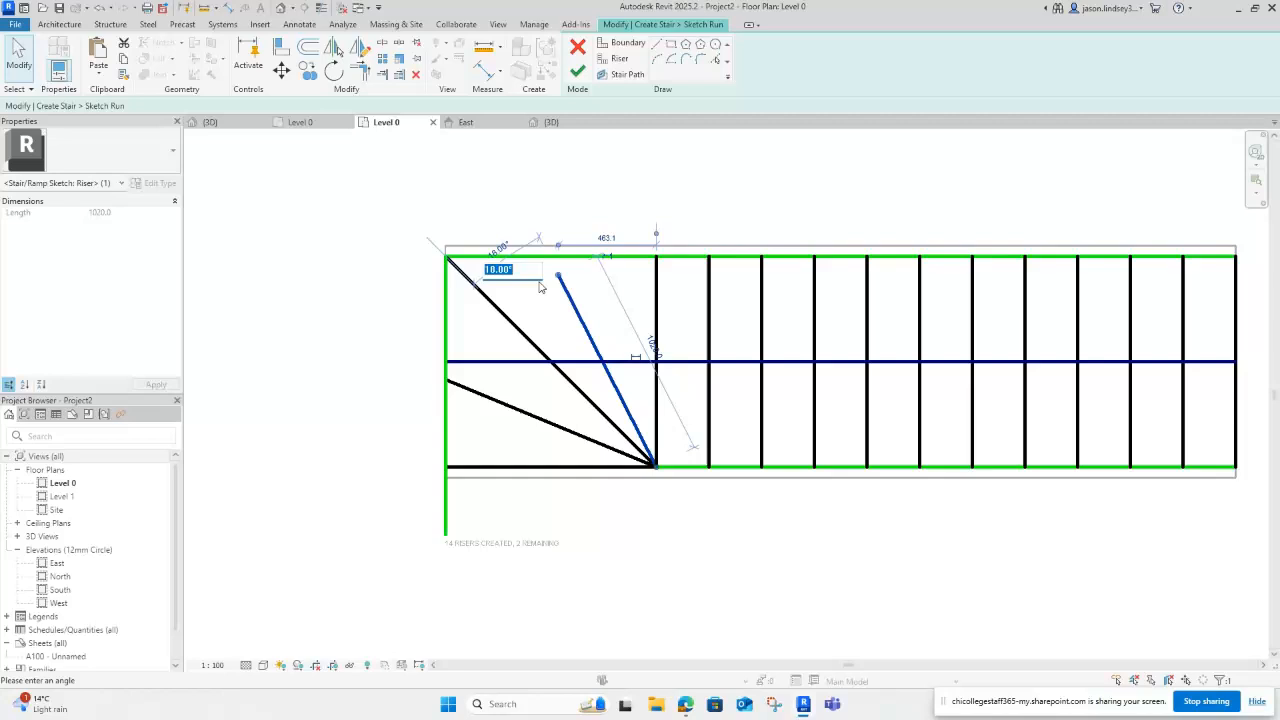
pyautogui.write('22.5')
pyautogui.press('Return')
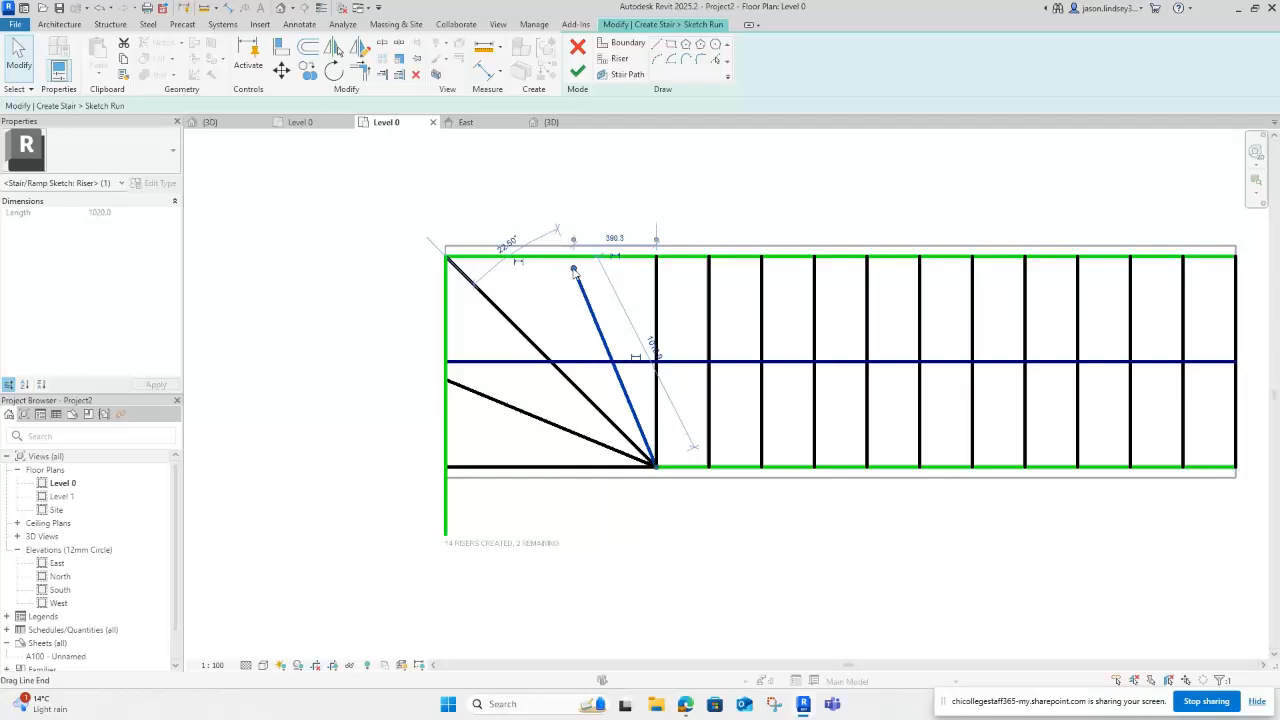
pyautogui.moveTo(573, 270); pyautogui.dragTo(569, 257)
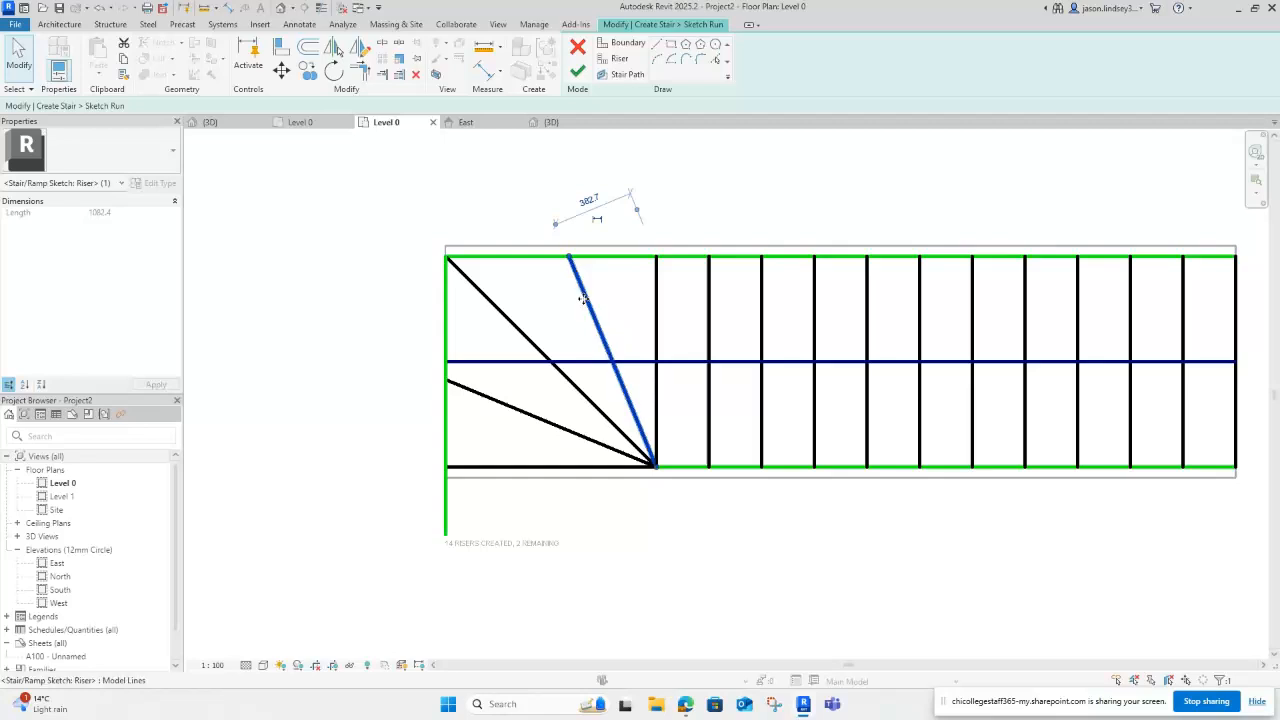
pyautogui.click(587, 235)
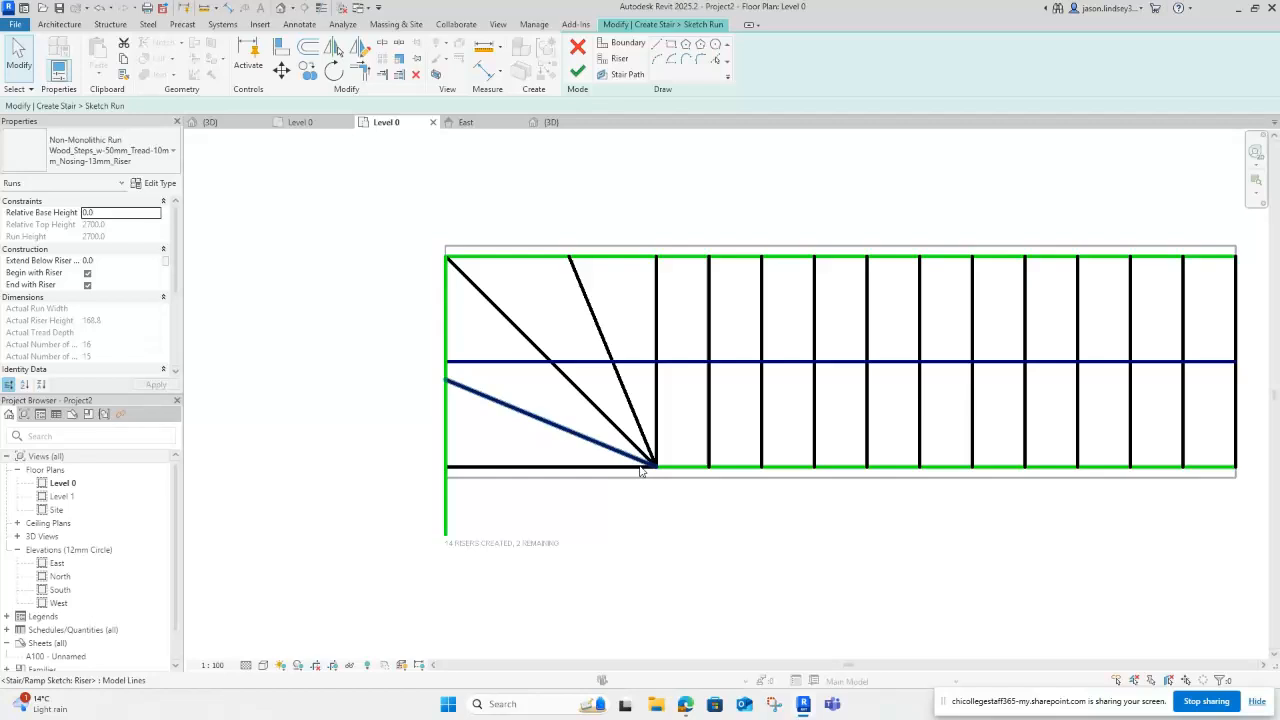
# Step: Pull the stair path's start point rightward, away from the left edge
pyautogui.scroll(-1, 615, 428)
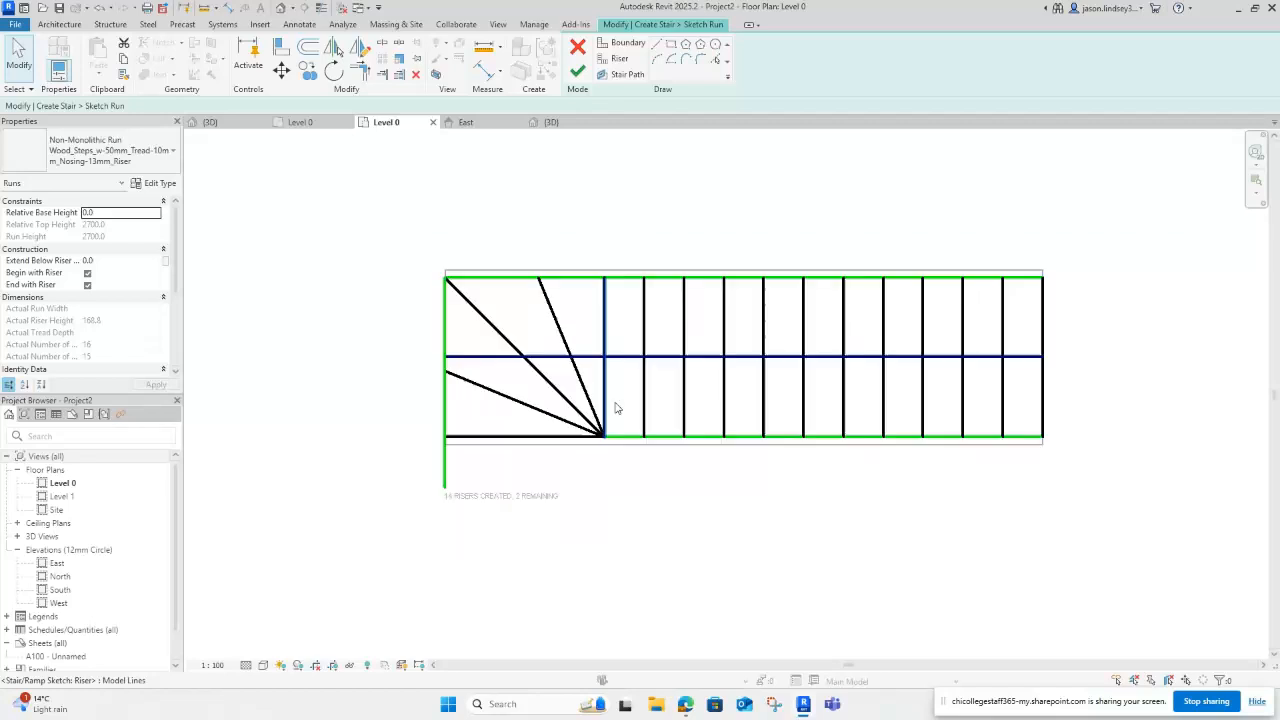
pyautogui.click(621, 358)
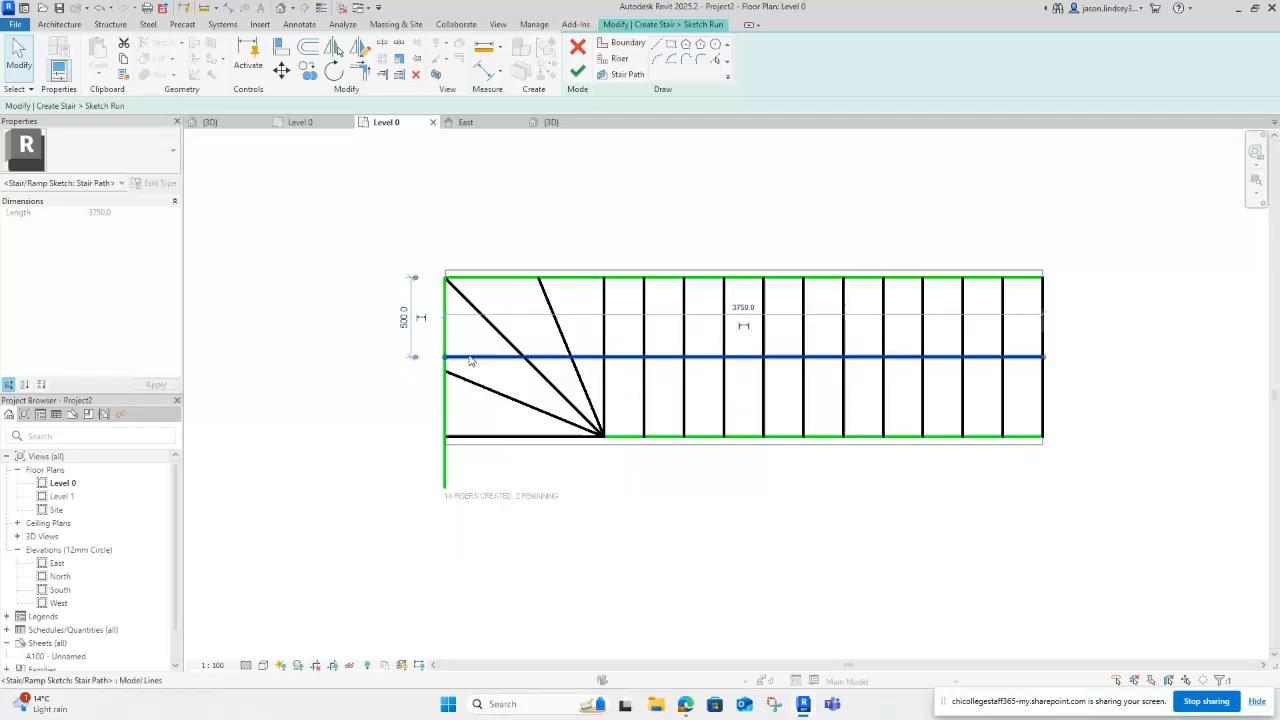
pyautogui.moveTo(471, 360)
pyautogui.mouseDown()
pyautogui.moveTo(460, 356)
pyautogui.moveTo(494, 357)
pyautogui.mouseUp()
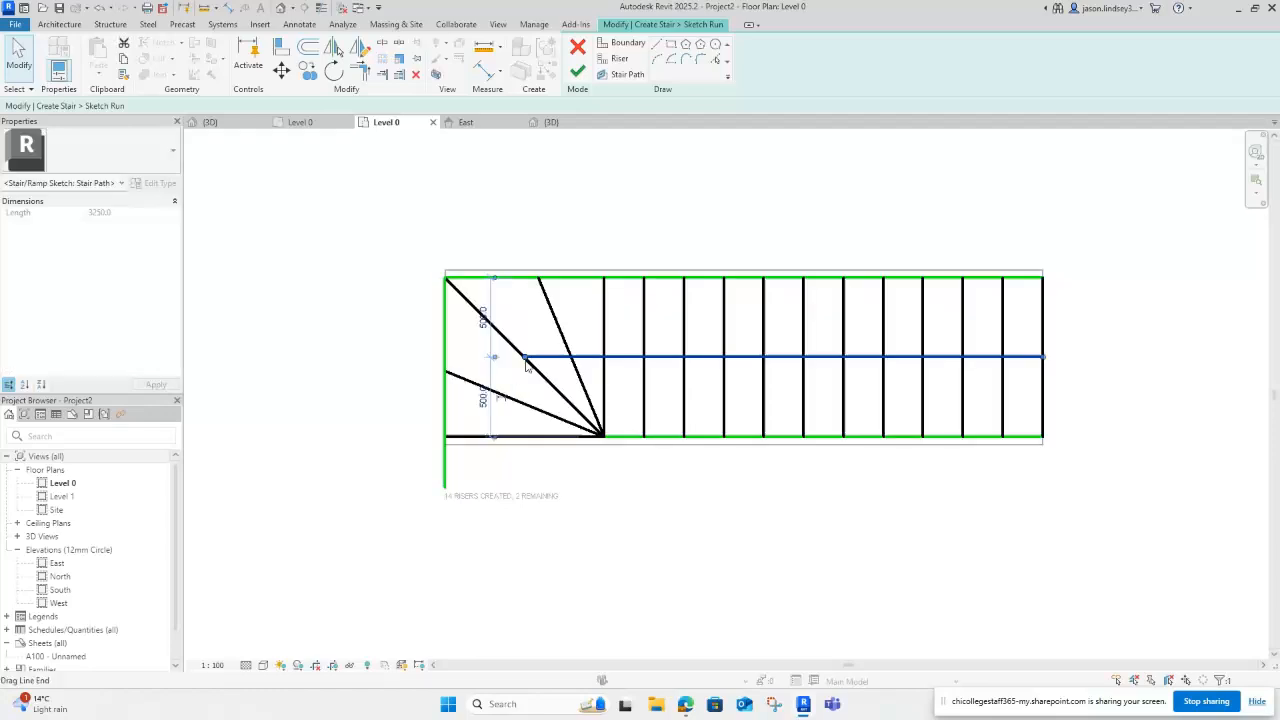
pyautogui.click(546, 471)
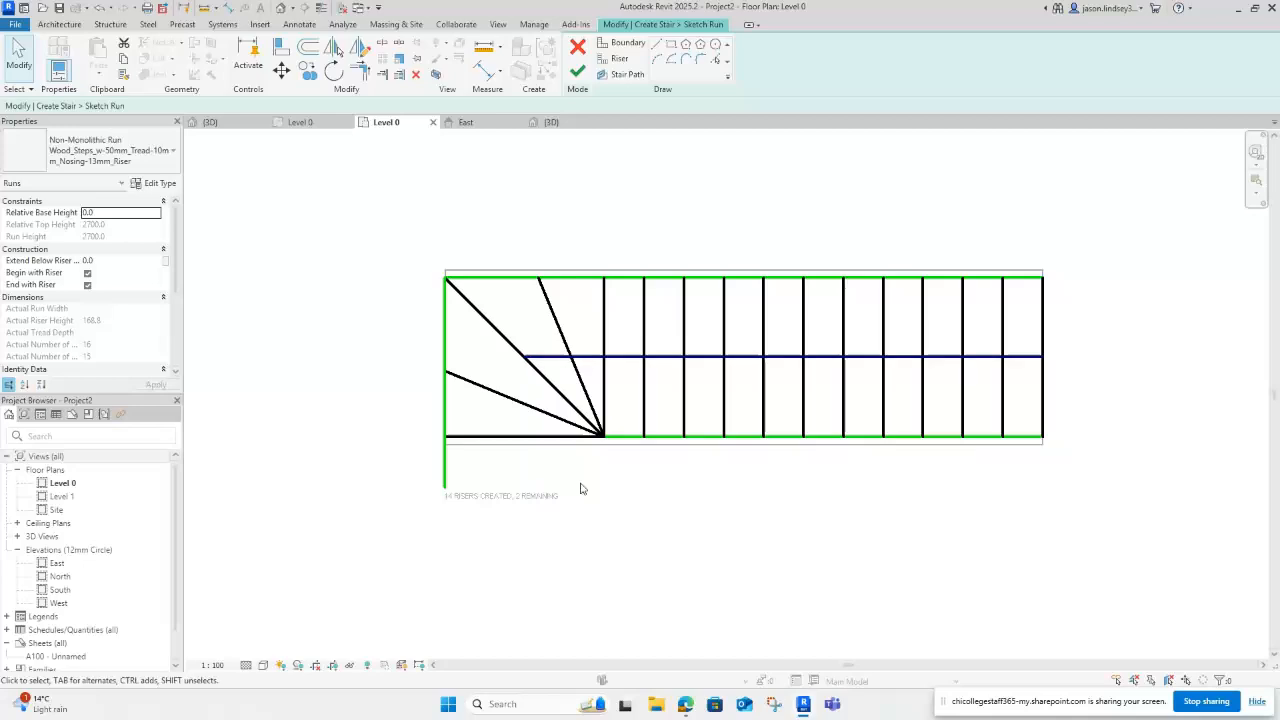
# Step: Delete the right-end riser and draw a 1000 mm horizontal riser from the left boundary
pyautogui.click(1044, 333)
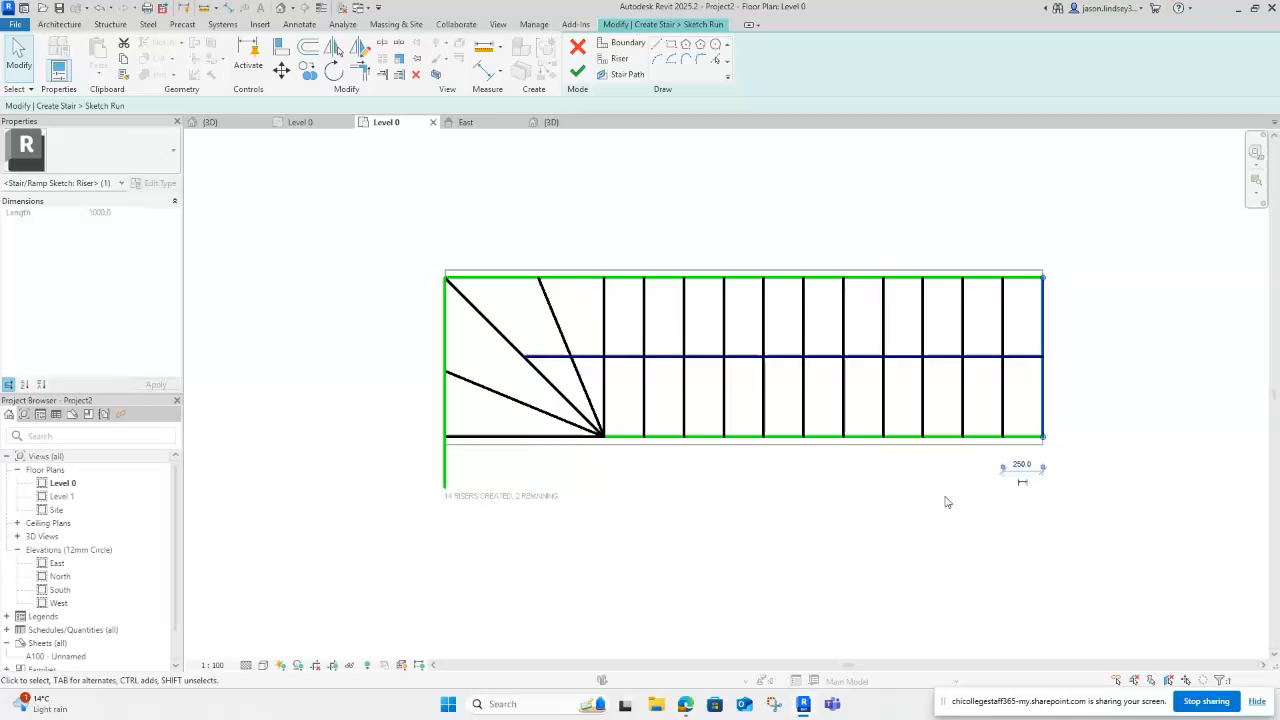
pyautogui.press('Delete')
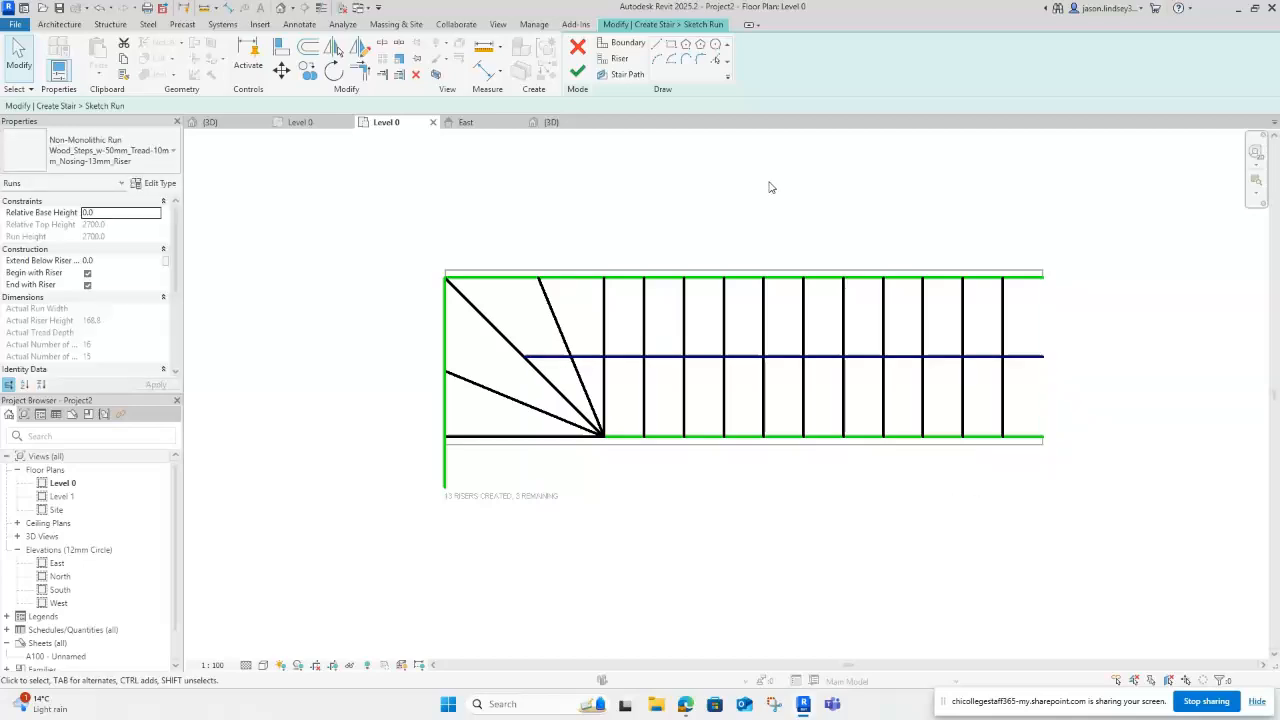
pyautogui.click(619, 59)
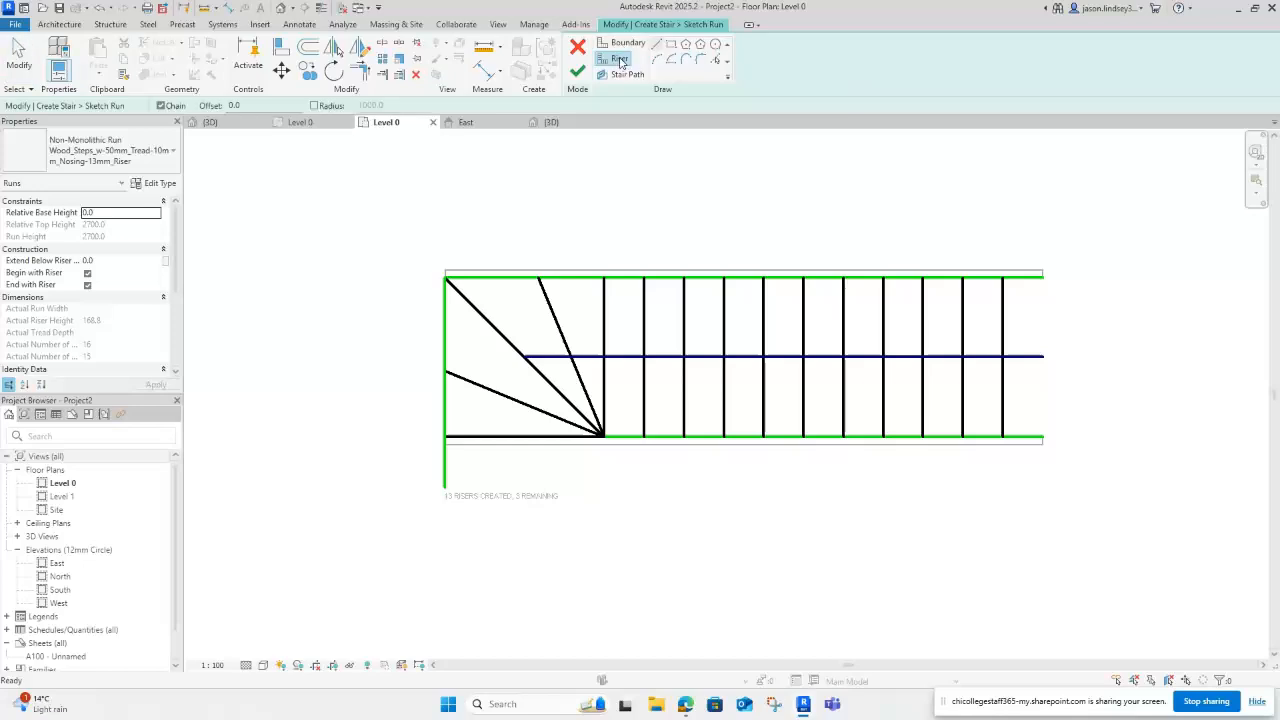
pyautogui.scroll(1, 449, 473)
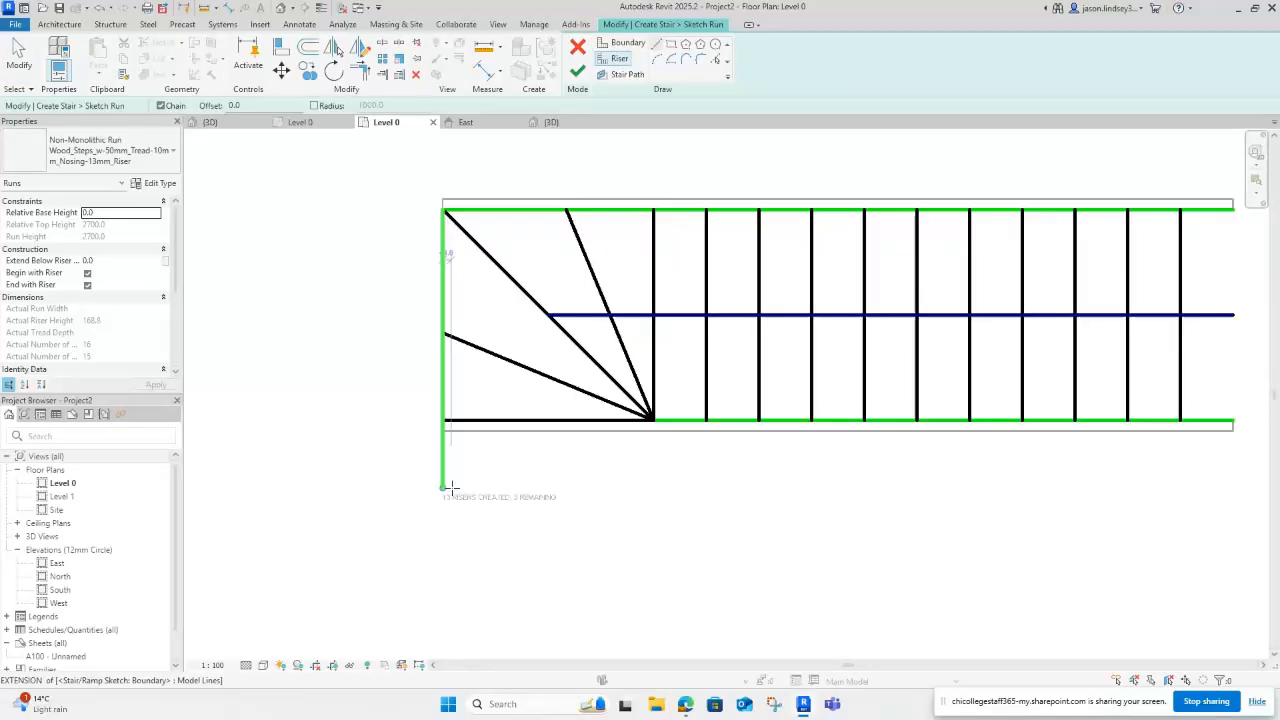
pyautogui.scroll(1, 440, 480)
pyautogui.scroll(1, 440, 472)
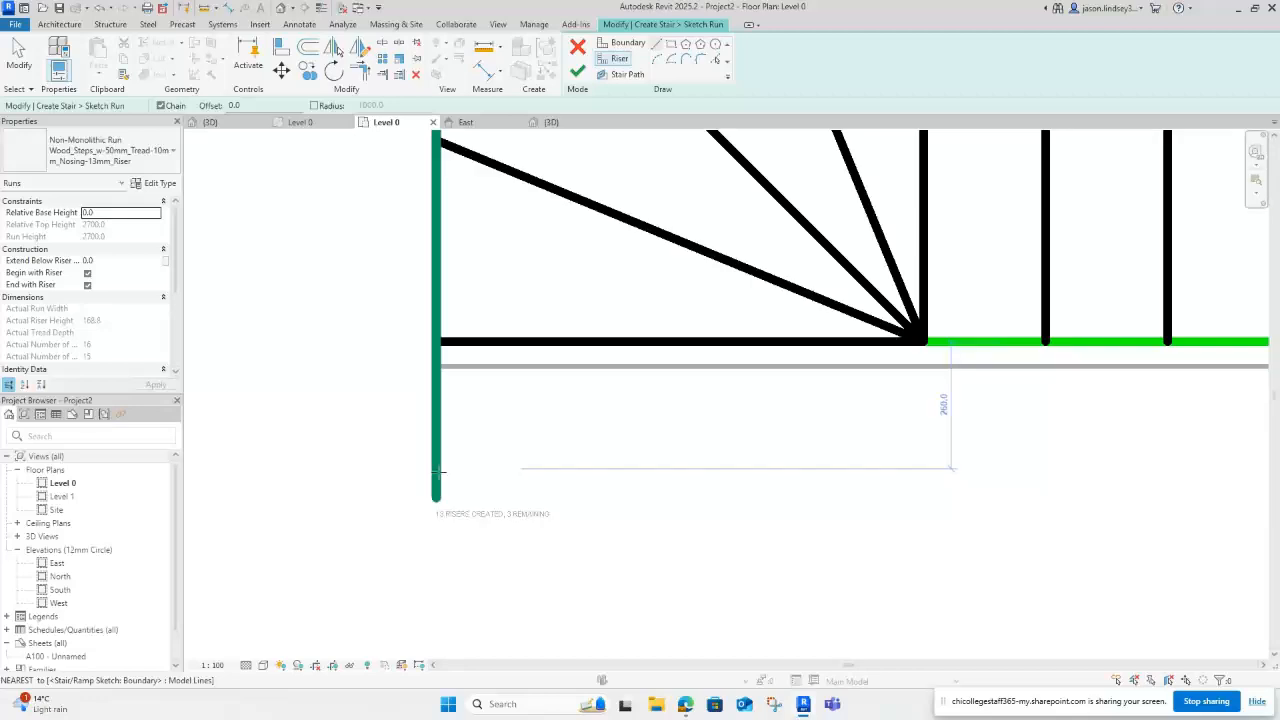
pyautogui.scroll(1, 437, 470)
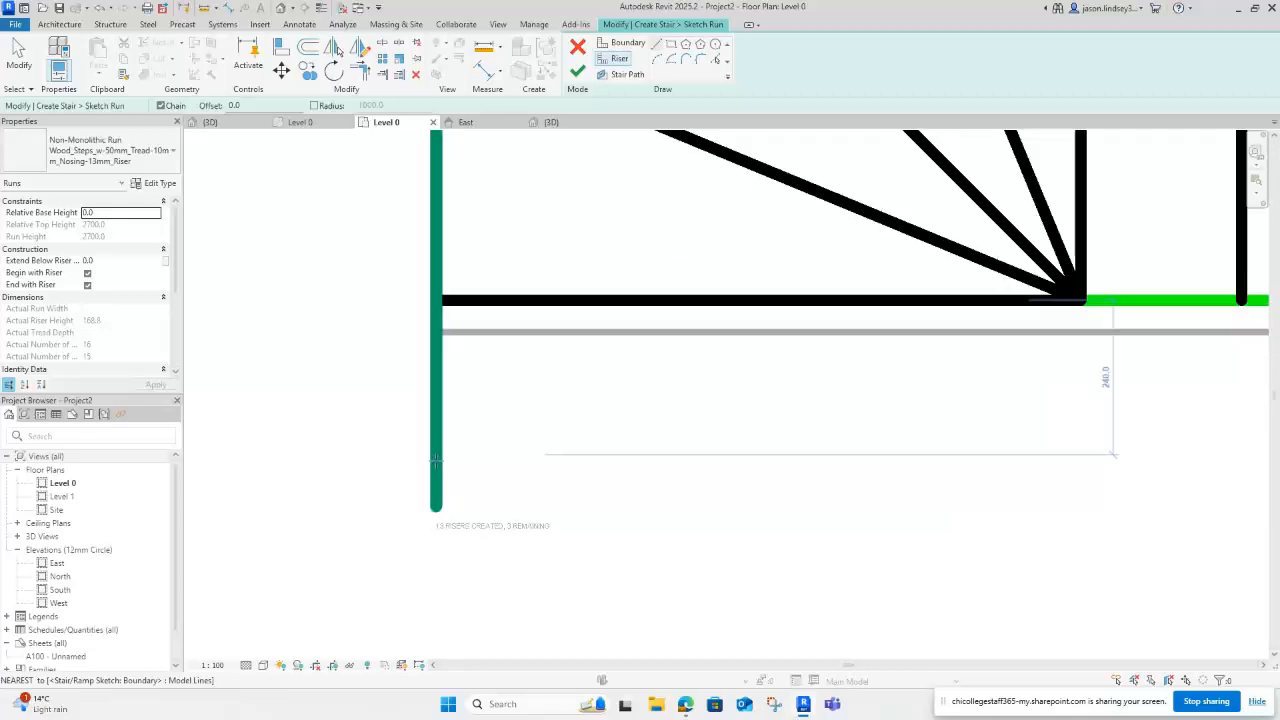
pyautogui.scroll(1, 436, 462)
pyautogui.scroll(-1, 450, 447)
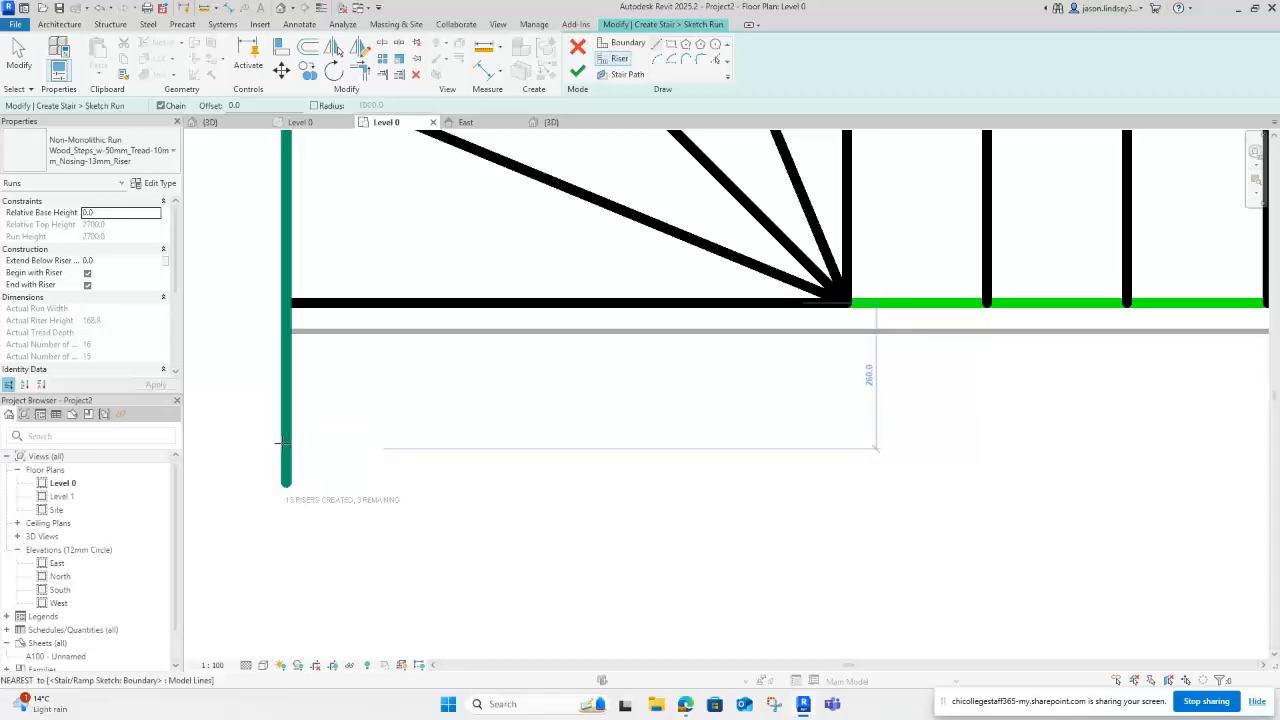
pyautogui.scroll(2, 283, 440)
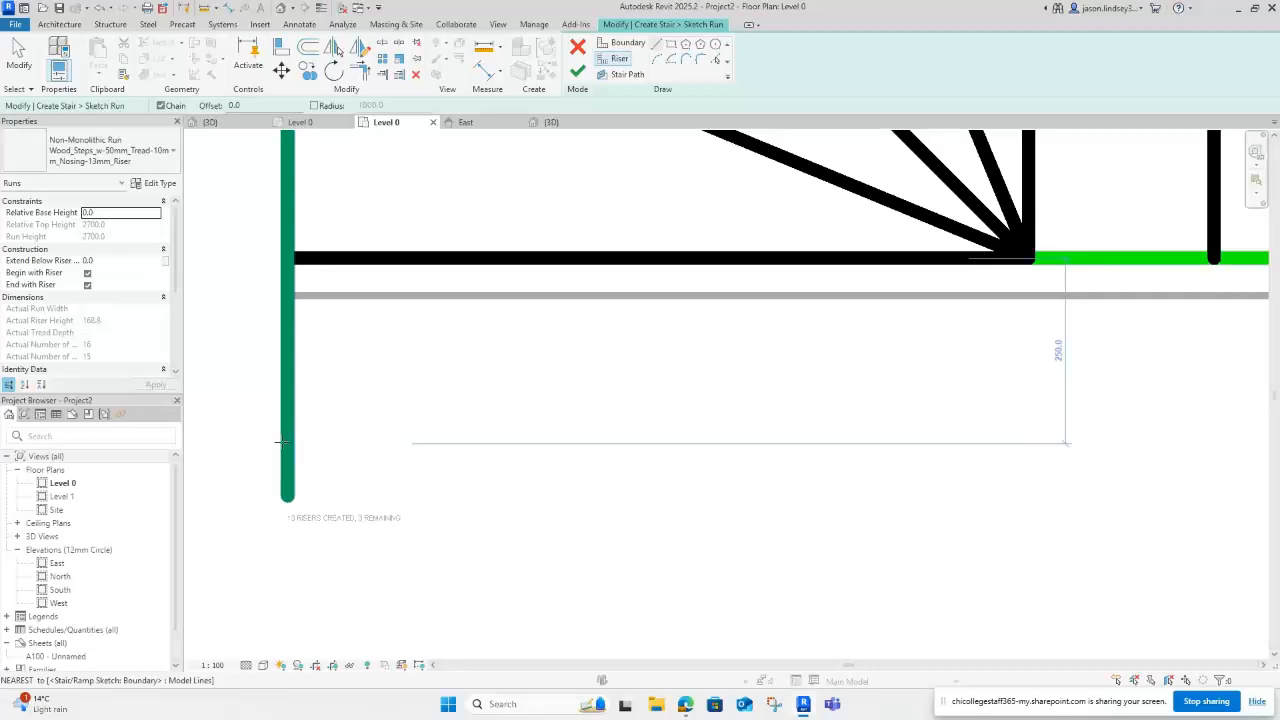
pyautogui.click(283, 441)
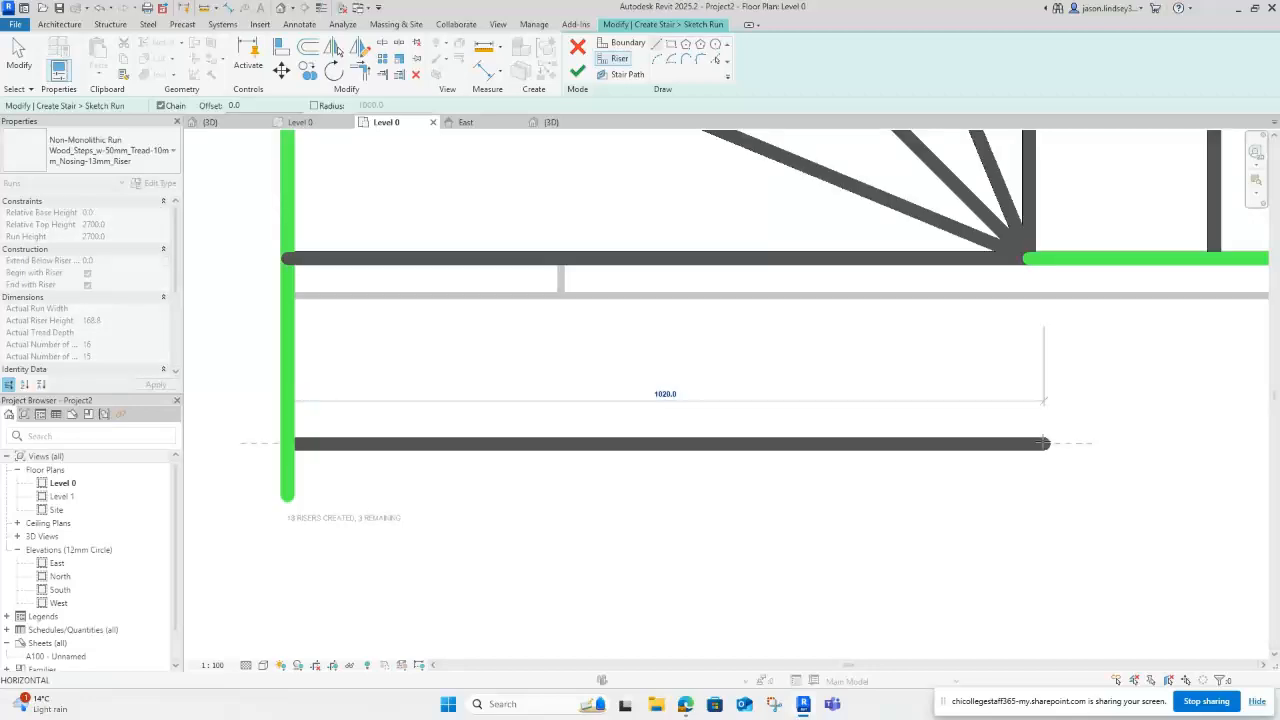
pyautogui.click(1029, 442)
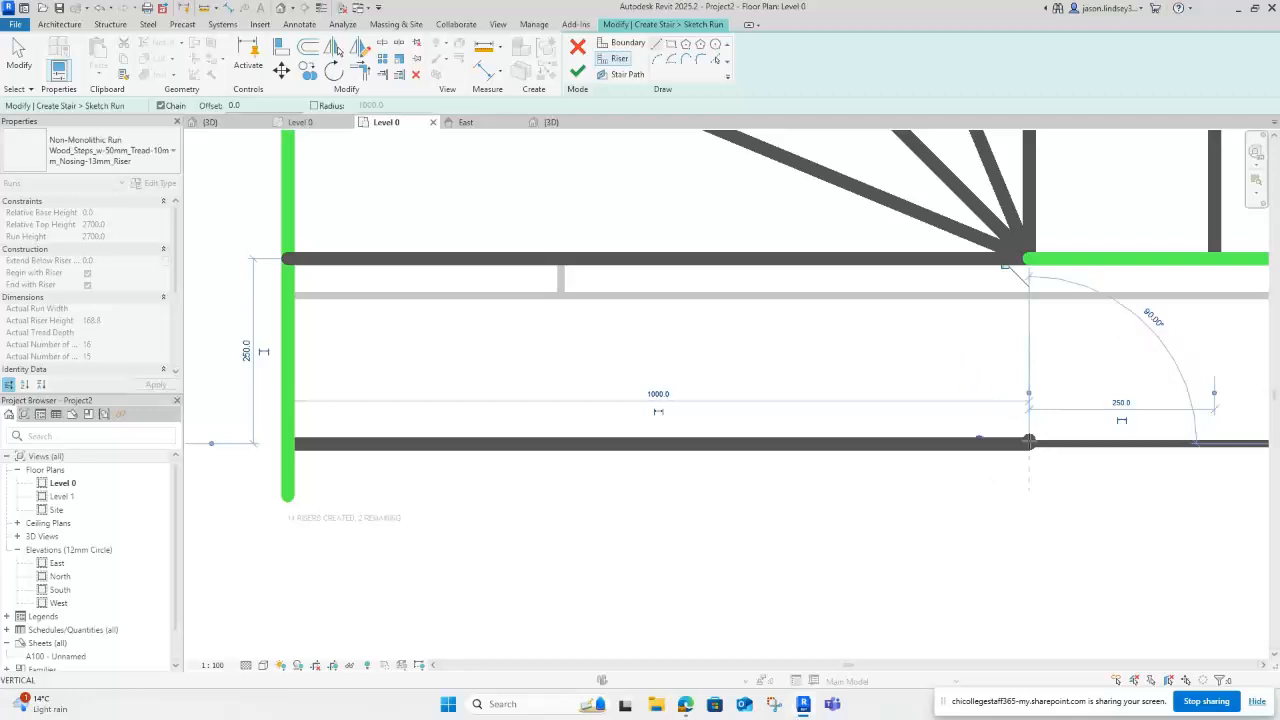
pyautogui.press('Escape')
pyautogui.press('Escape')
pyautogui.scroll(-2, 1087, 322)
# Step: Measure the riser spacing and extend the left boundary down to the new riser at 1250
pyautogui.moveTo(1088, 322); pyautogui.dragTo(719, 411, button='middle')
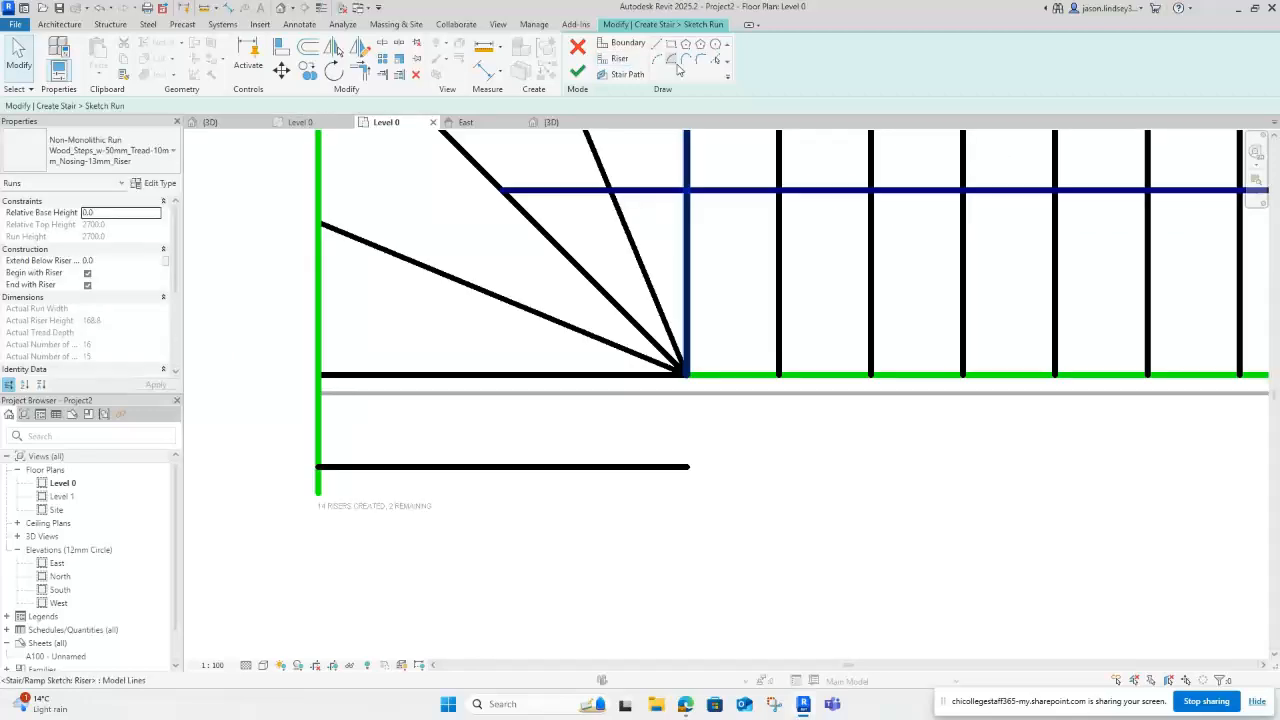
pyautogui.click(486, 50)
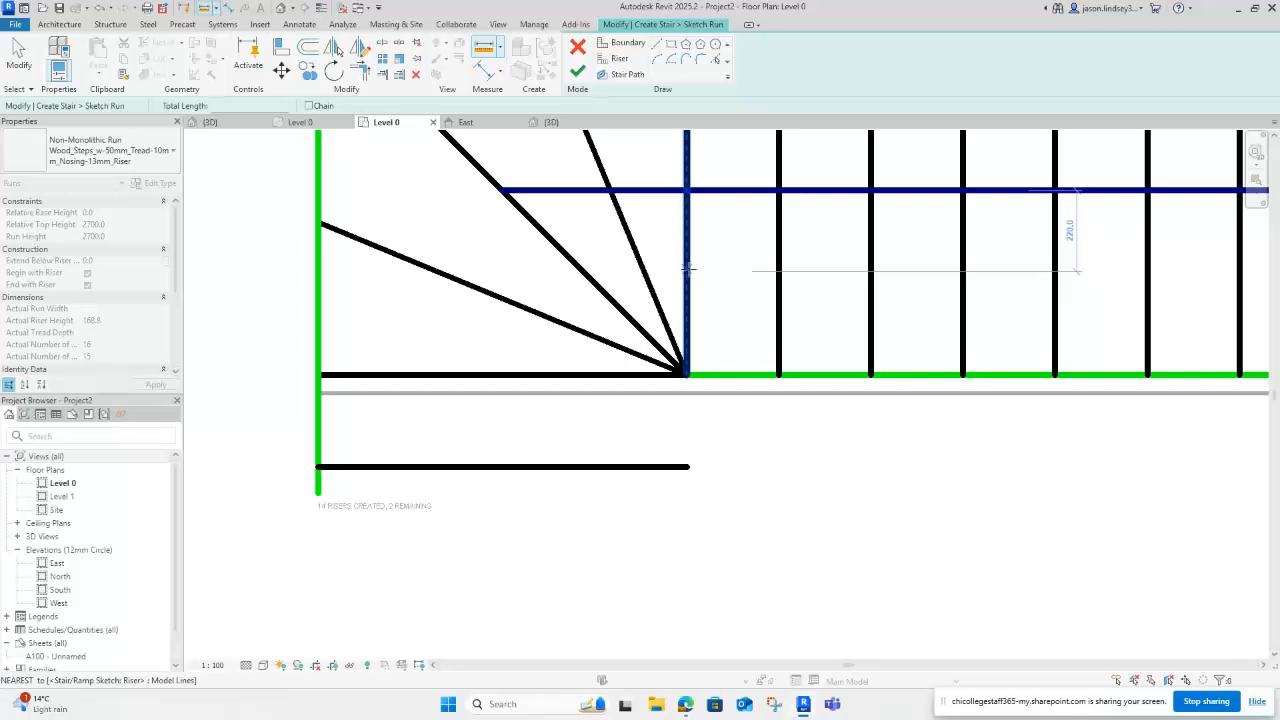
pyautogui.click(687, 268)
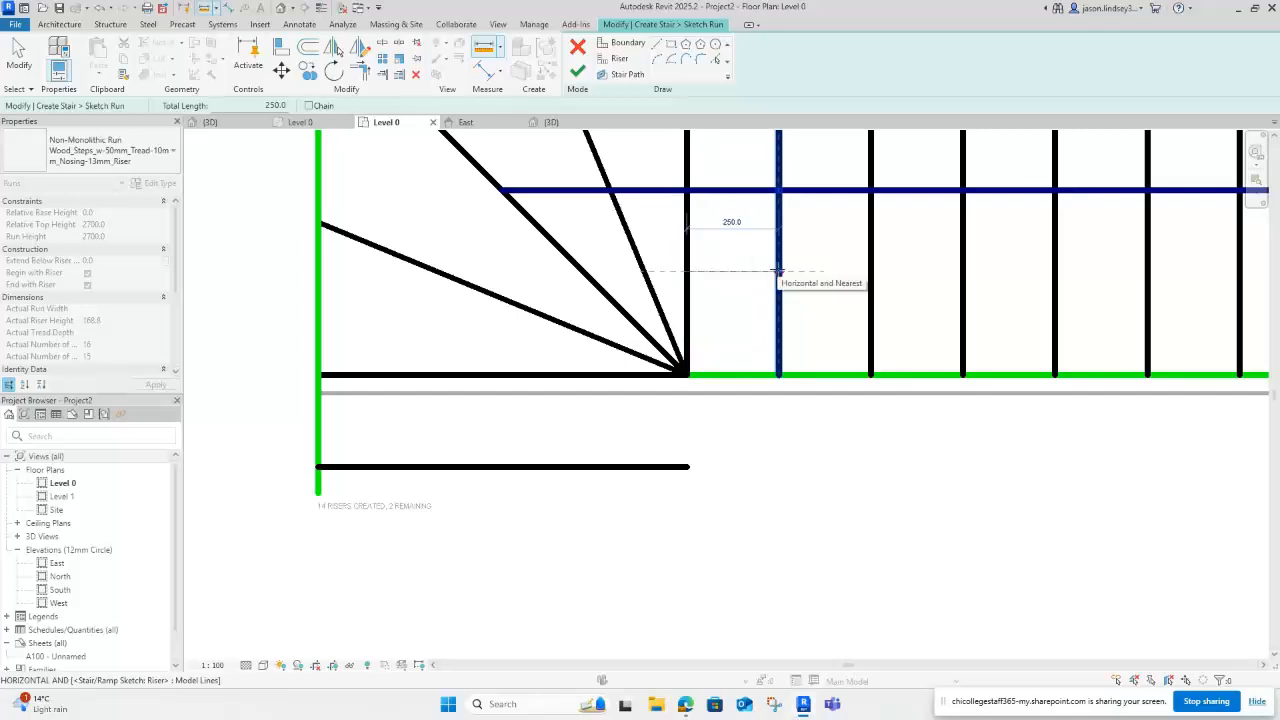
pyautogui.press('Escape')
pyautogui.press('Escape')
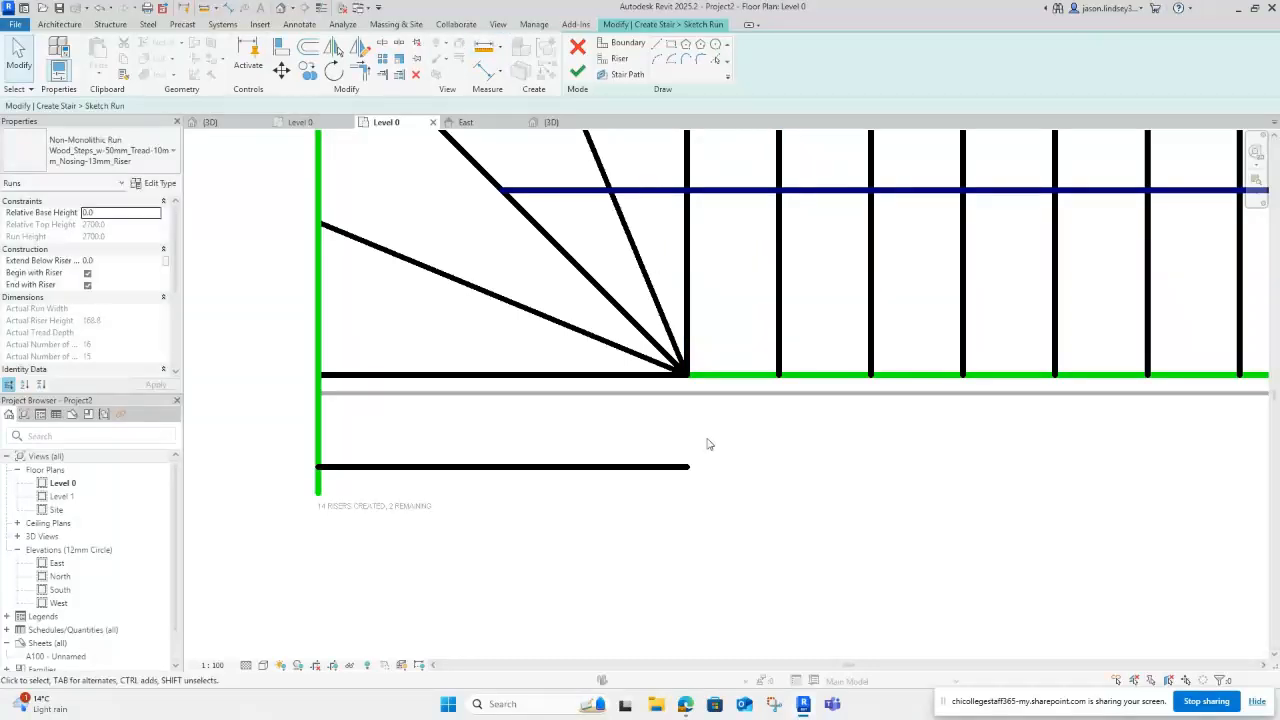
pyautogui.click(318, 489)
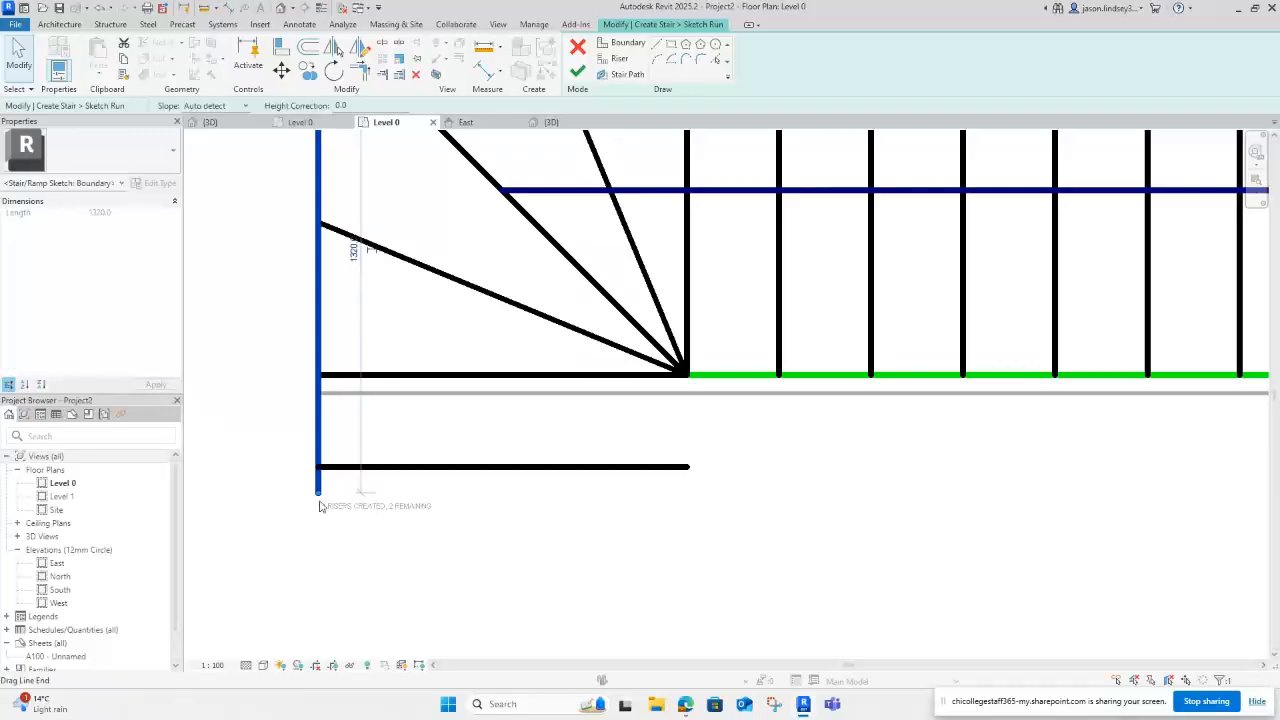
pyautogui.moveTo(319, 507); pyautogui.dragTo(318, 467)
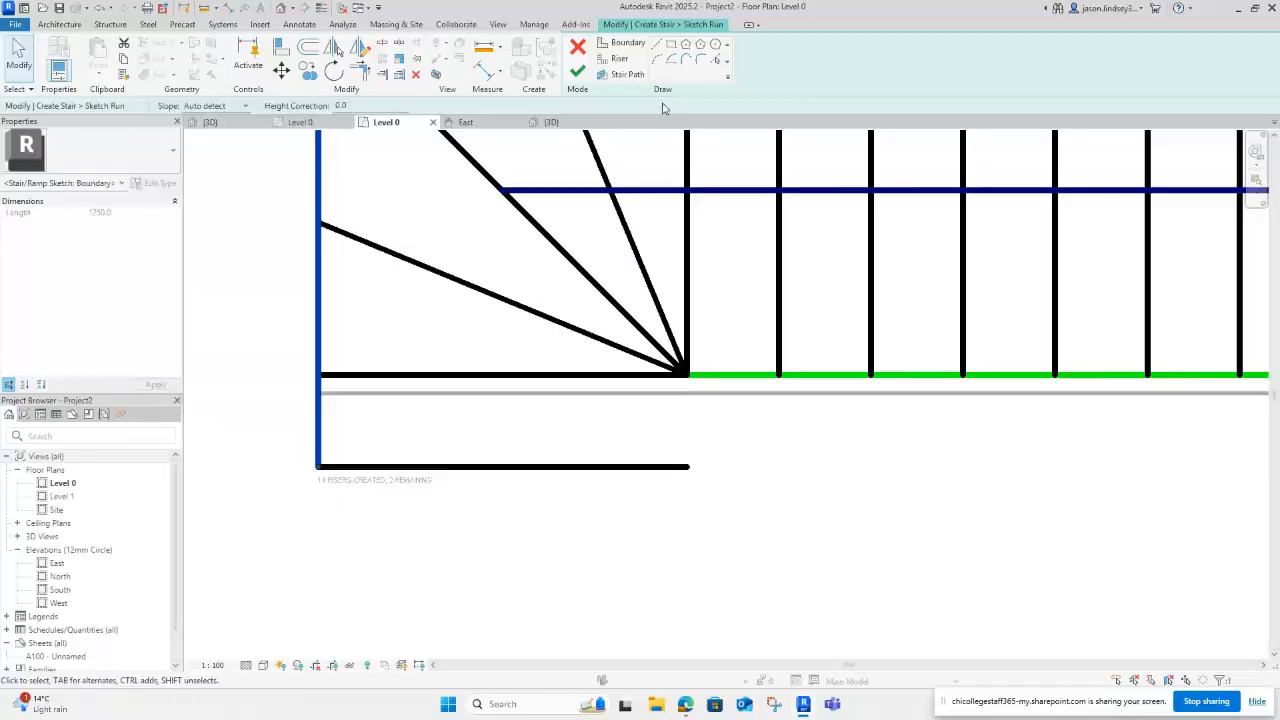
# Step: Draw a vertical boundary line dropping from the winders' inner corner
pyautogui.click(624, 44)
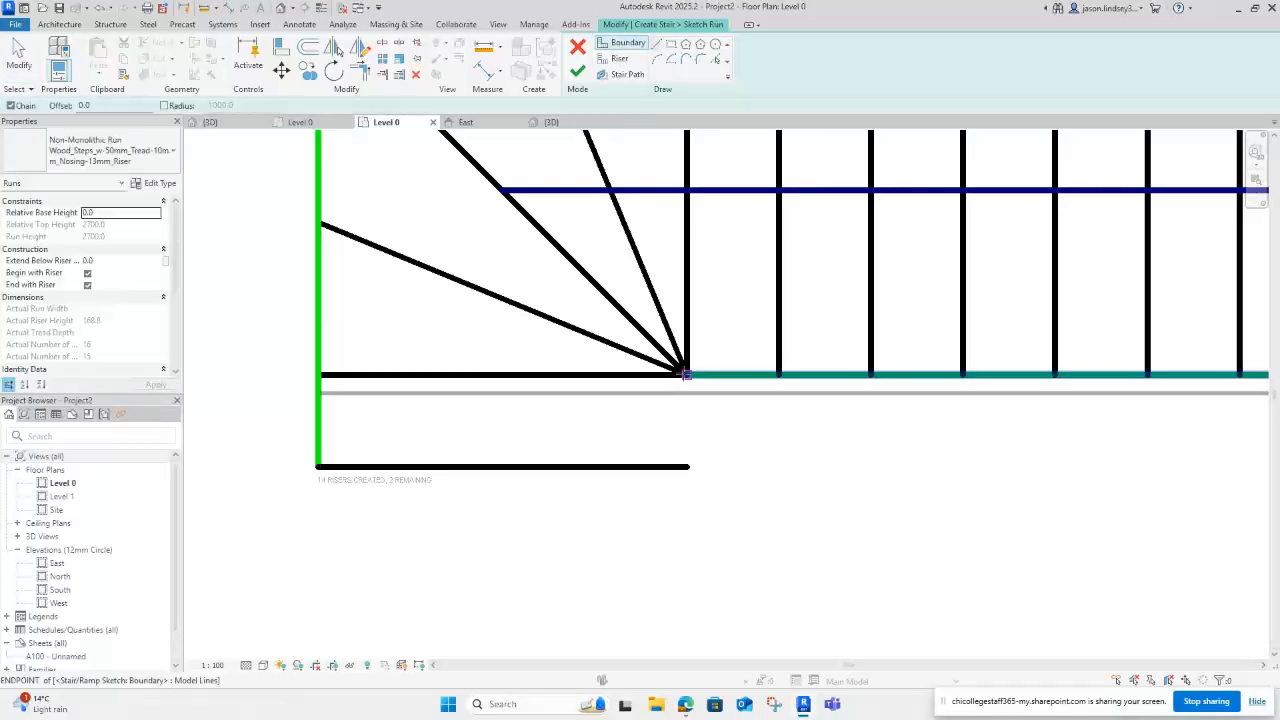
pyautogui.click(686, 374)
pyautogui.press('Escape')
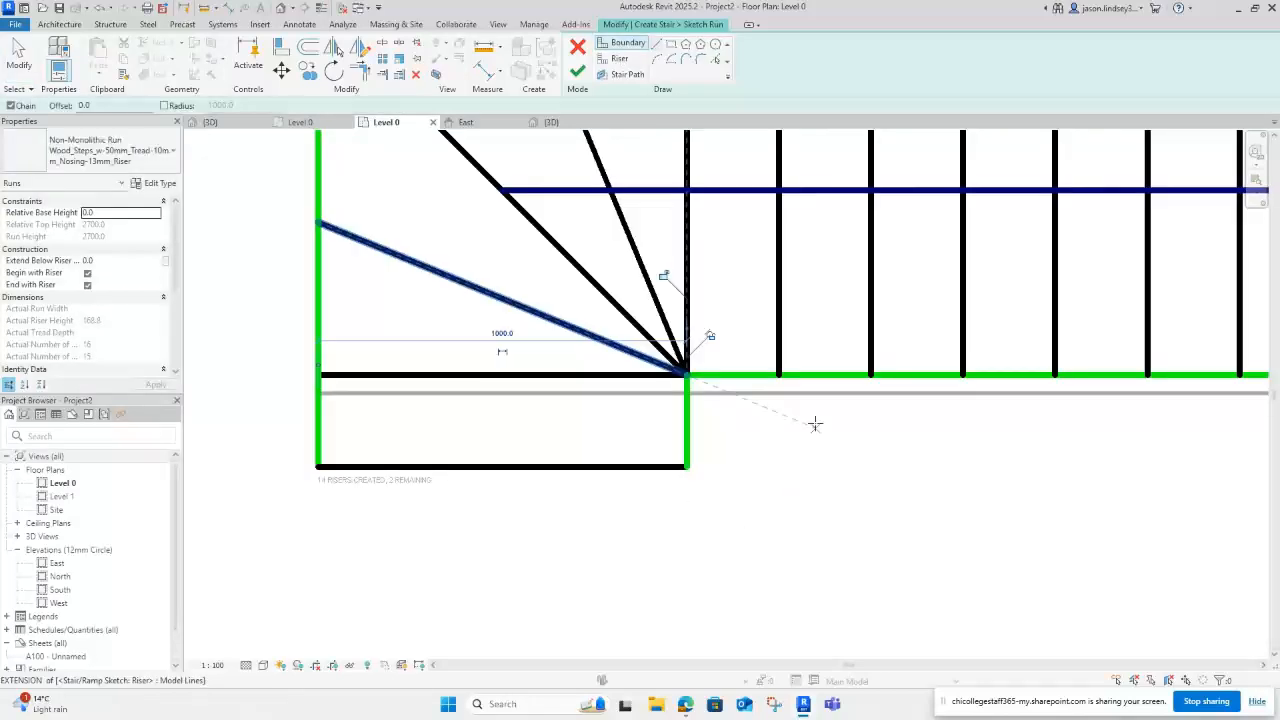
pyautogui.scroll(-3, 800, 420)
pyautogui.scroll(-2, 789, 415)
pyautogui.moveTo(954, 339); pyautogui.dragTo(686, 335, button='middle')
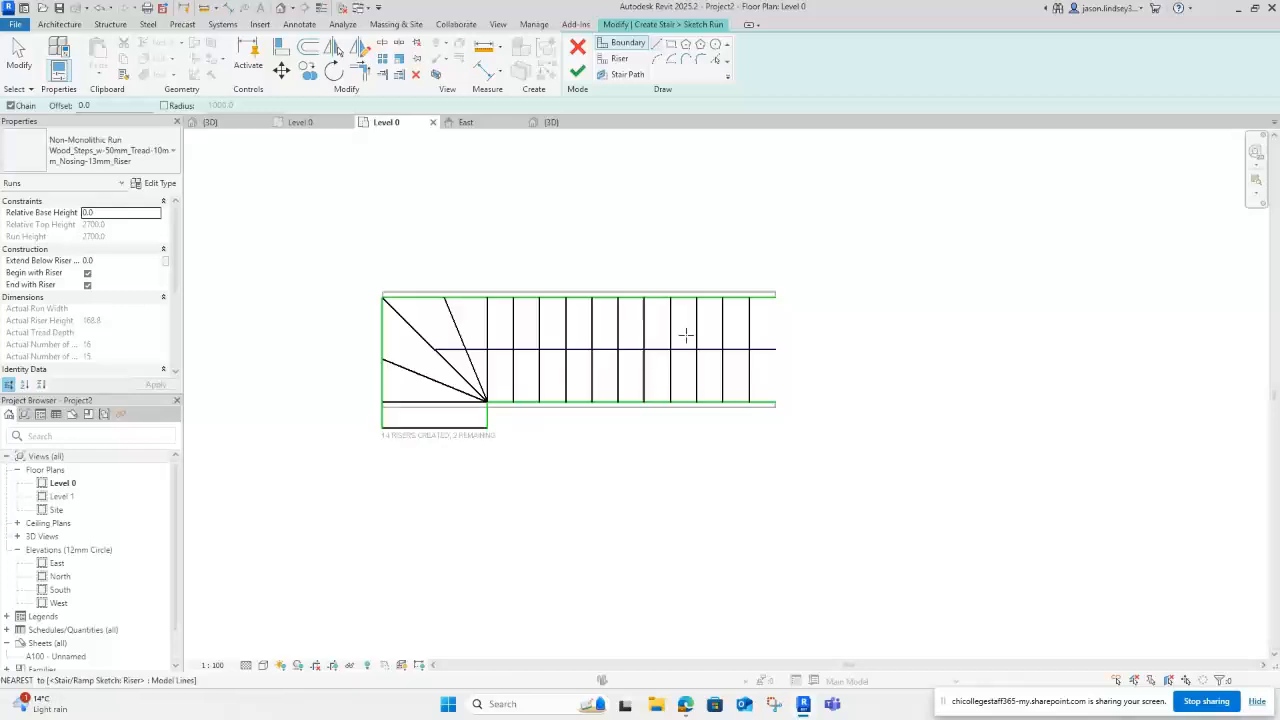
pyautogui.press('Escape')
pyautogui.scroll(2, 748, 326)
# Step: Trim the top boundary, bottom boundary (2500) and stair path (3000) back to the last riser
pyautogui.scroll(2, 799, 273)
pyautogui.click(794, 273)
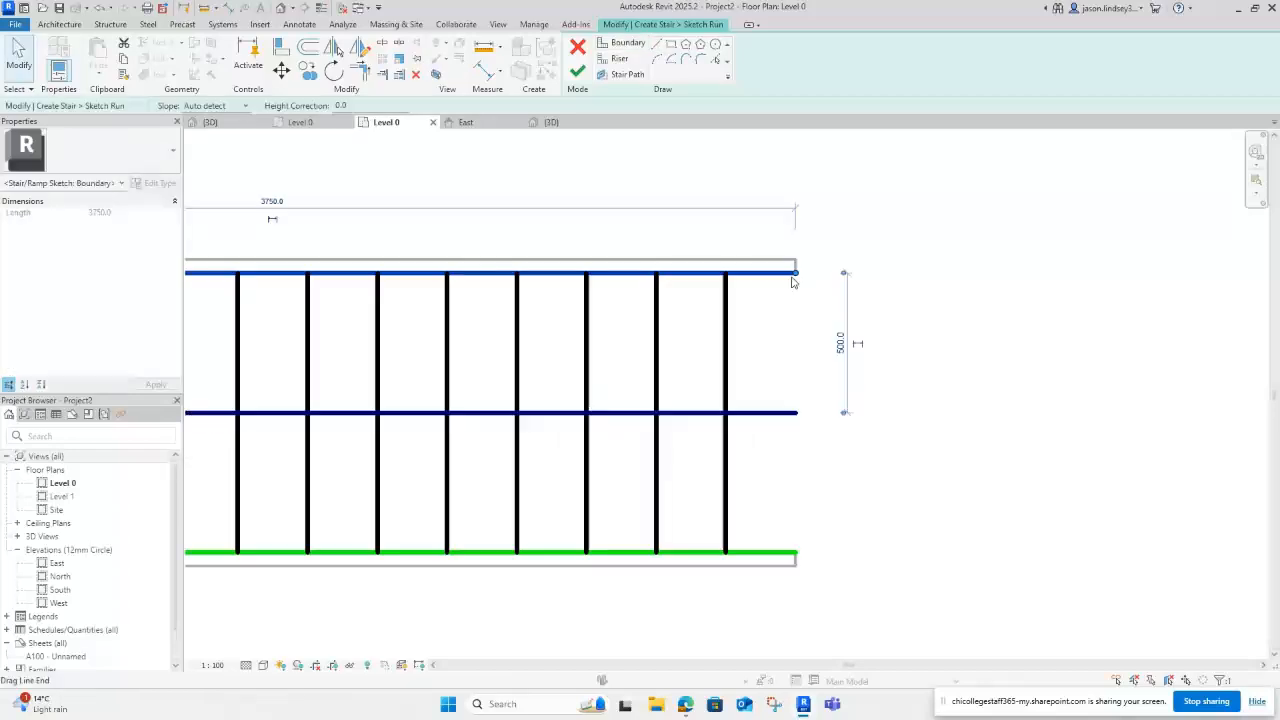
pyautogui.scroll(2, 794, 280)
pyautogui.moveTo(795, 277); pyautogui.dragTo(688, 273)
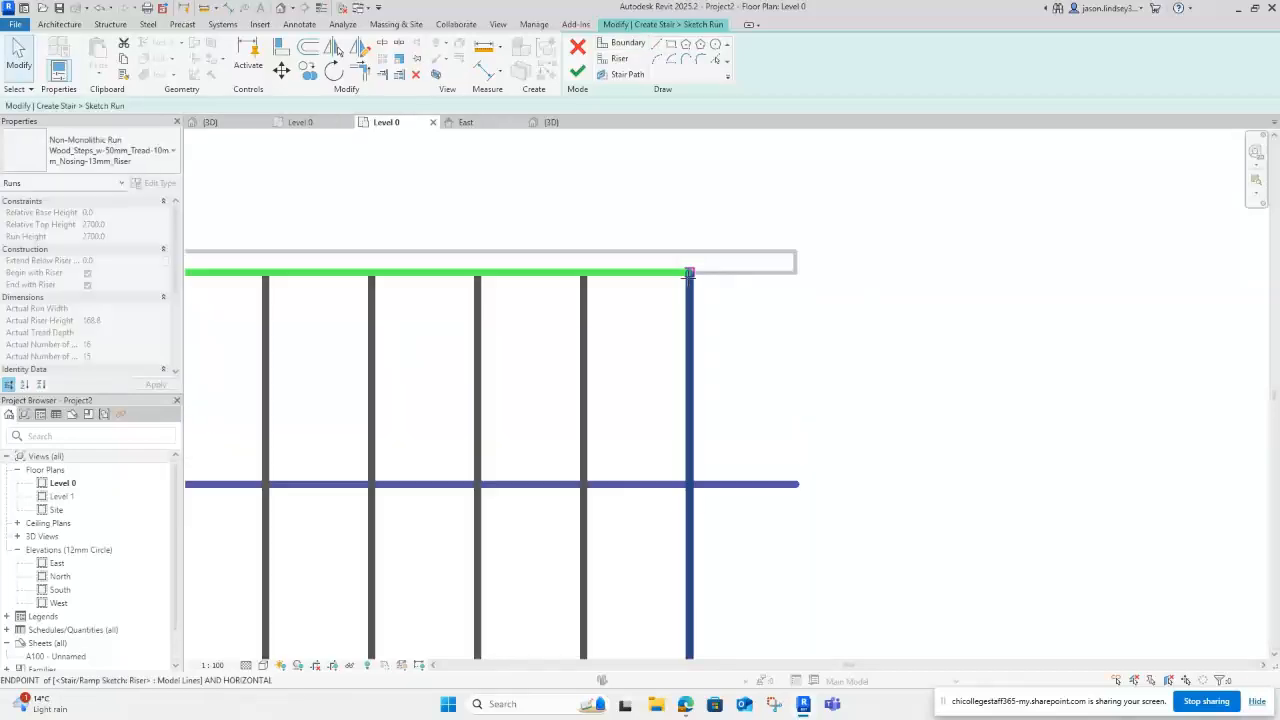
pyautogui.moveTo(885, 390); pyautogui.dragTo(875, 130, button='middle')
pyautogui.click(876, 434)
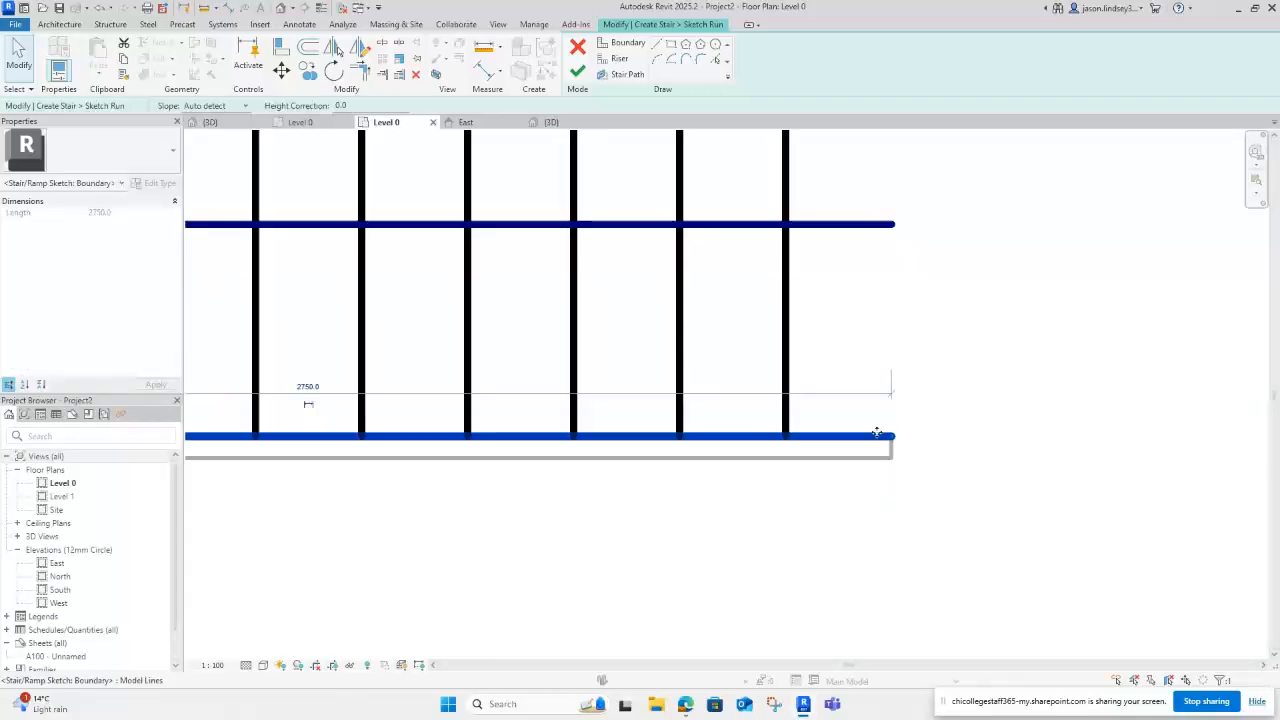
pyautogui.moveTo(891, 436); pyautogui.dragTo(790, 437)
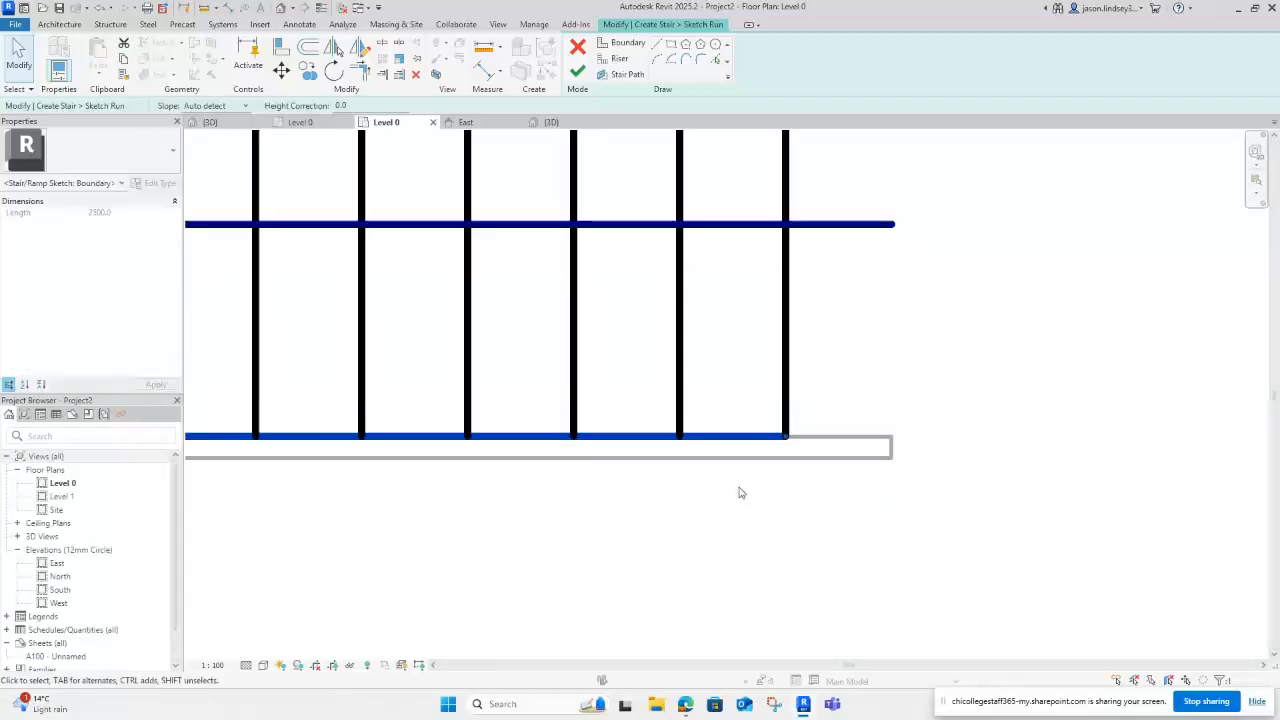
pyautogui.scroll(-3, 740, 492)
pyautogui.click(736, 394)
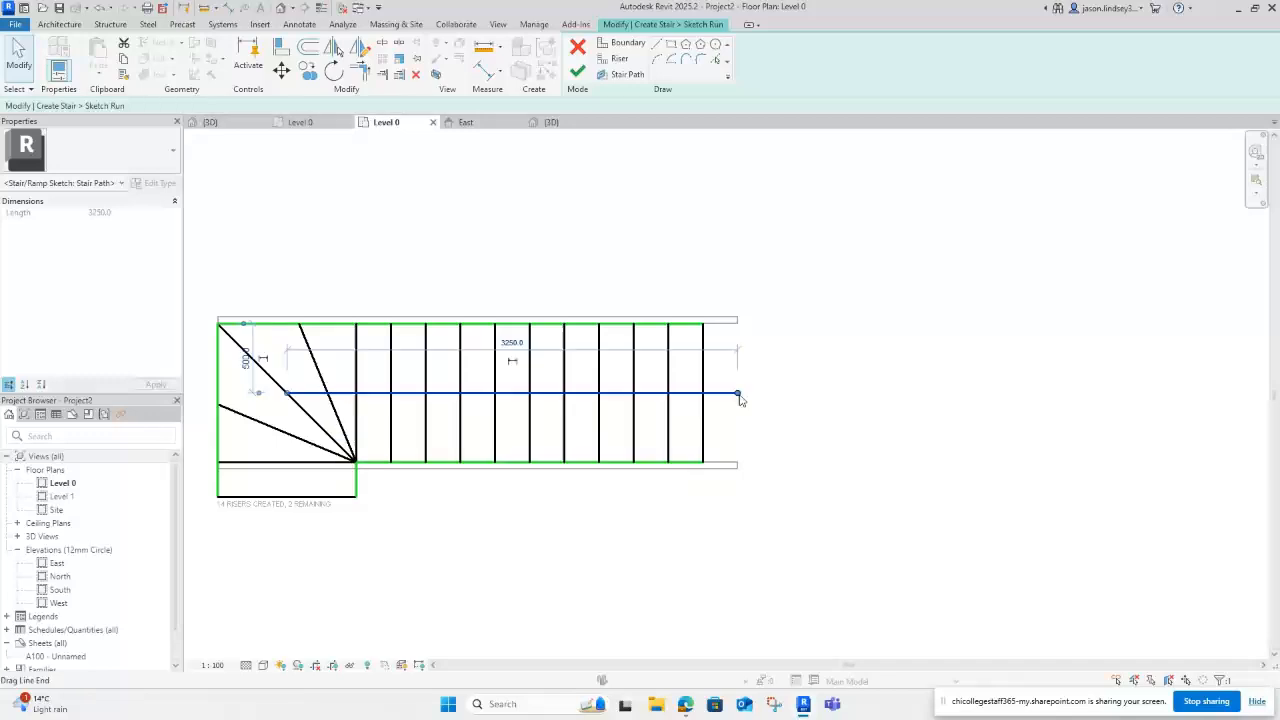
pyautogui.moveTo(740, 397); pyautogui.dragTo(703, 392)
pyautogui.moveTo(288, 472); pyautogui.dragTo(448, 458, button='middle')
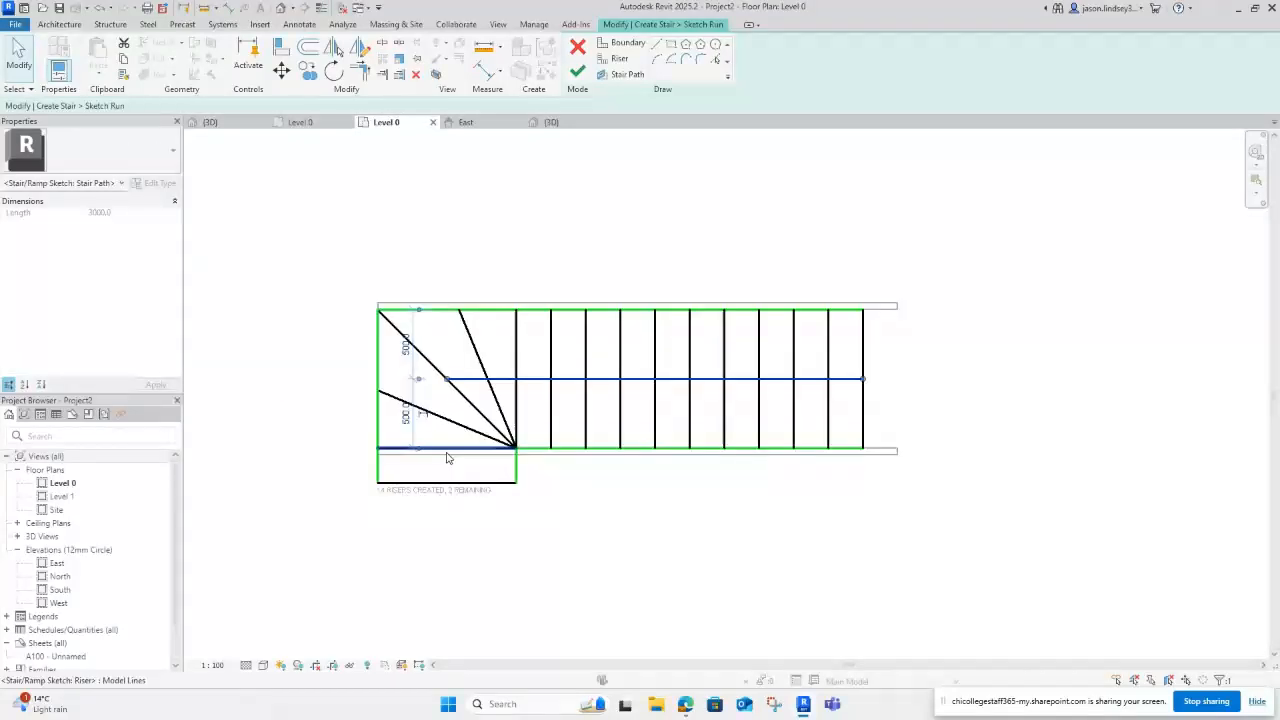
pyautogui.scroll(2, 447, 457)
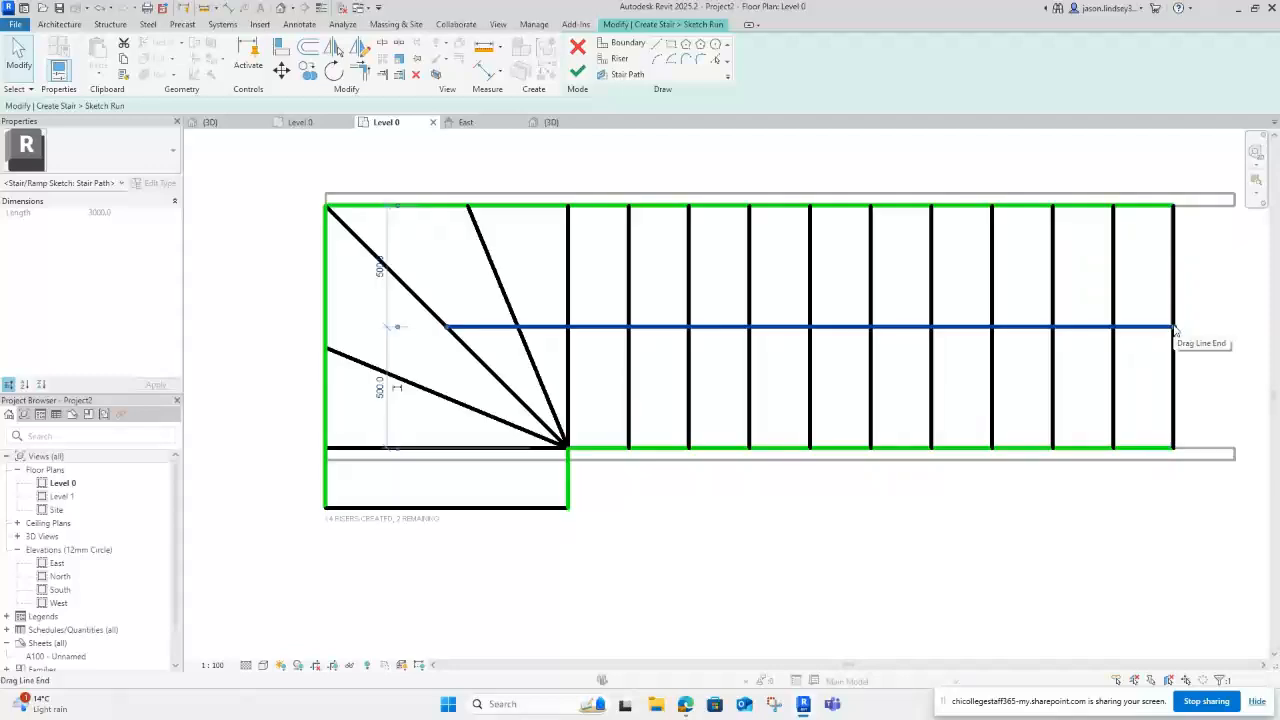
# Step: Add a vertical stair path leg down to the bottom riser and finish the 16-riser winder sketch
pyautogui.click(621, 75)
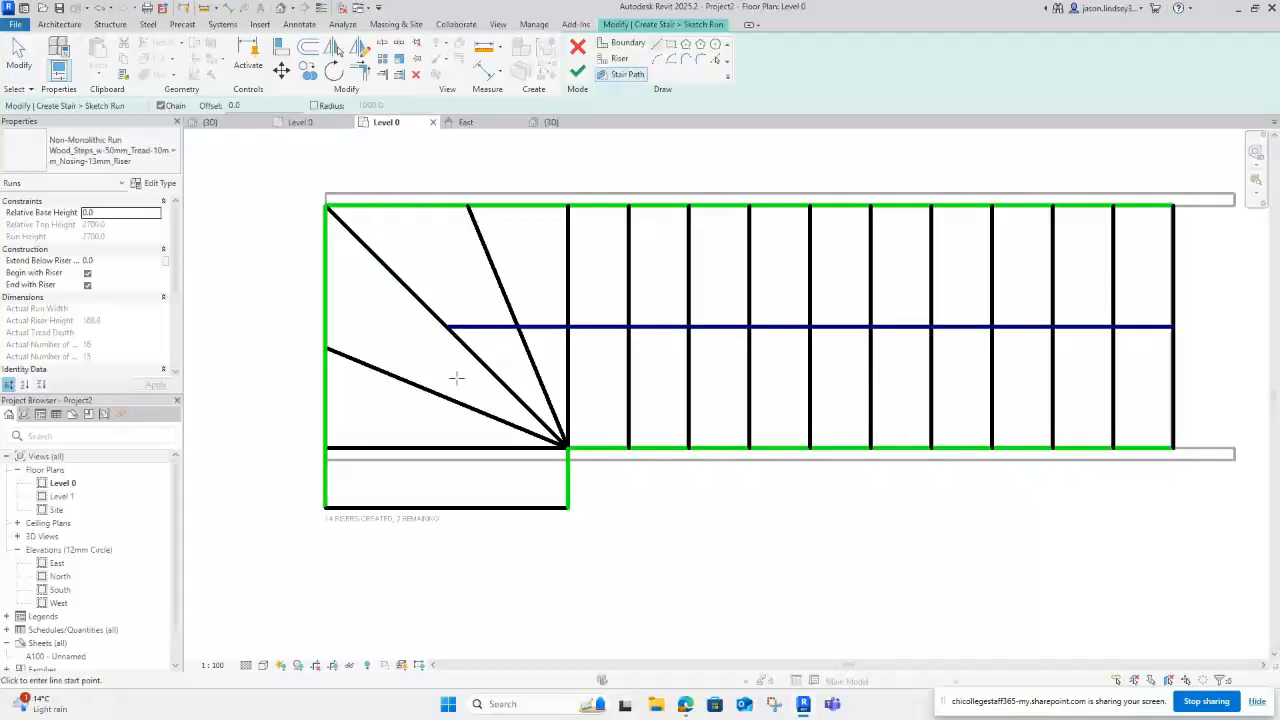
pyautogui.click(449, 328)
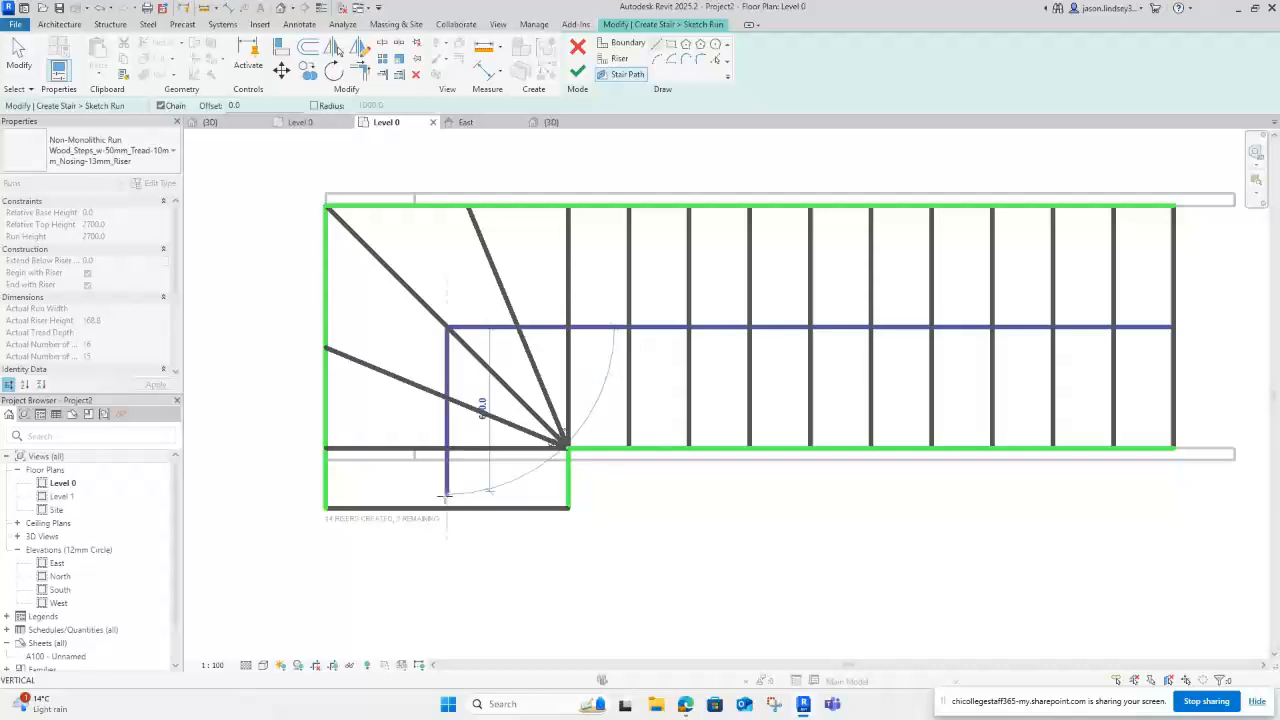
pyautogui.click(447, 506)
pyautogui.press('Escape')
pyautogui.press('Escape')
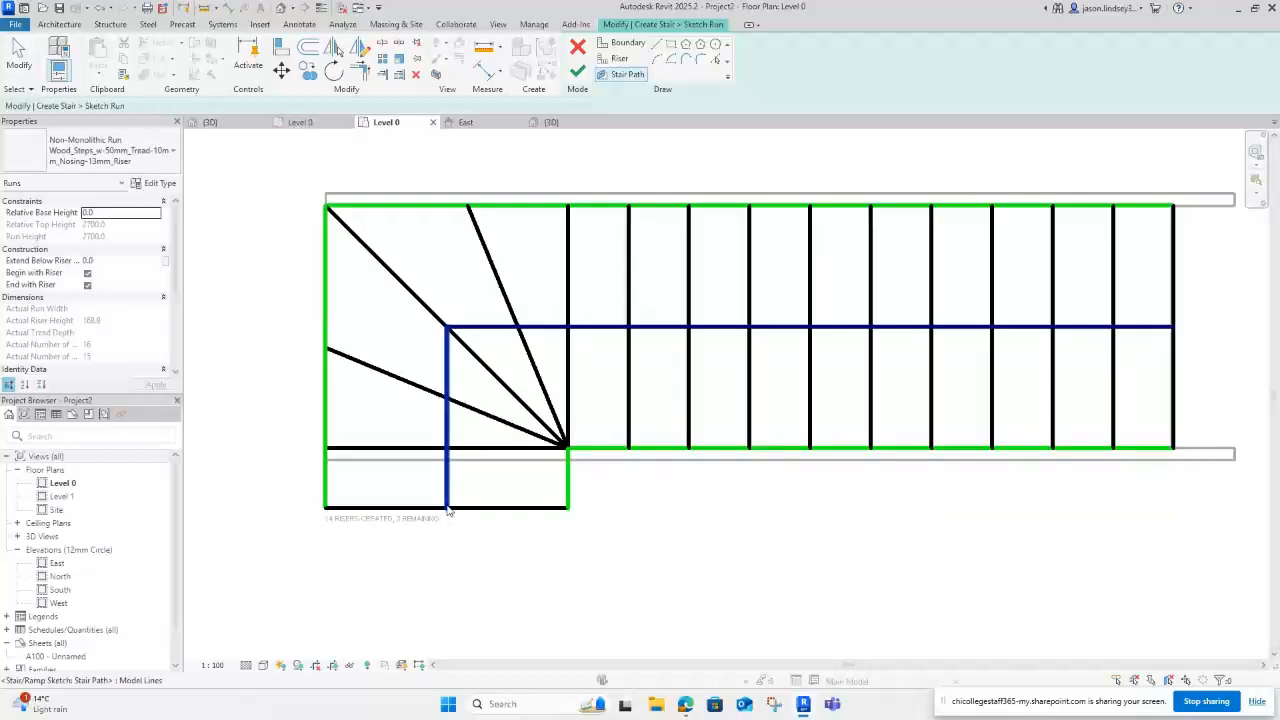
pyautogui.scroll(-2, 447, 500)
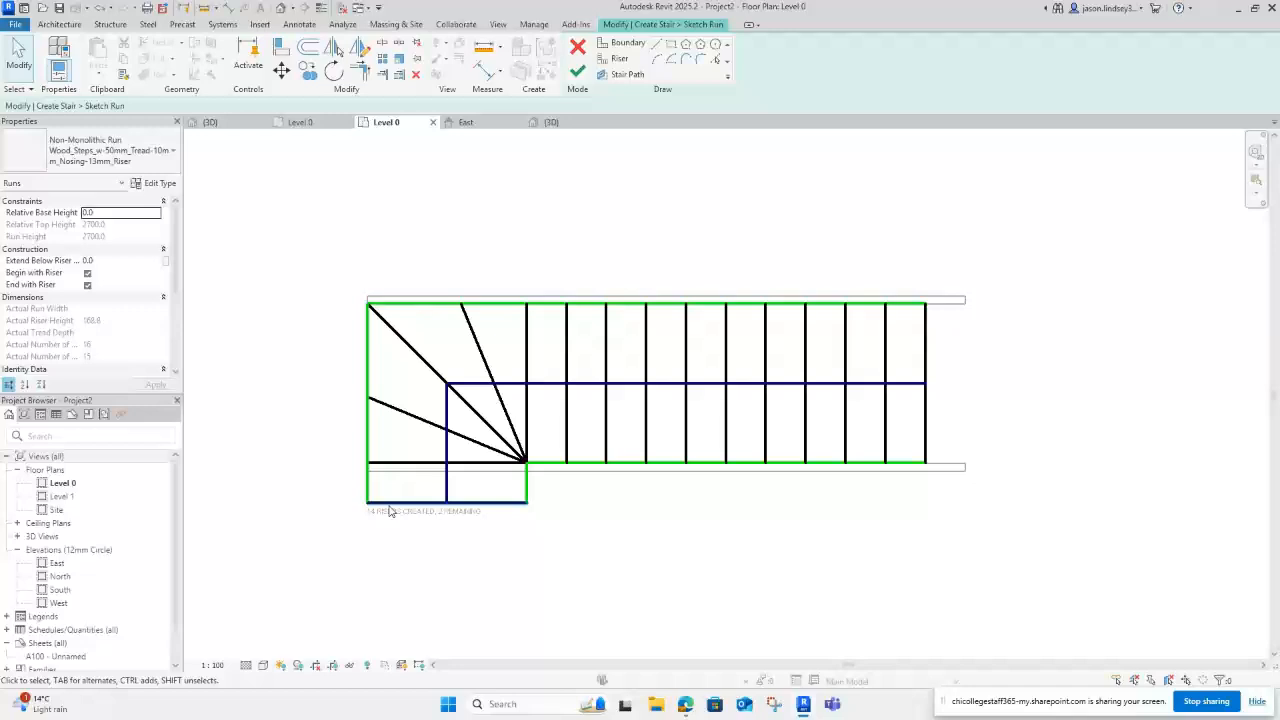
pyautogui.click(578, 72)
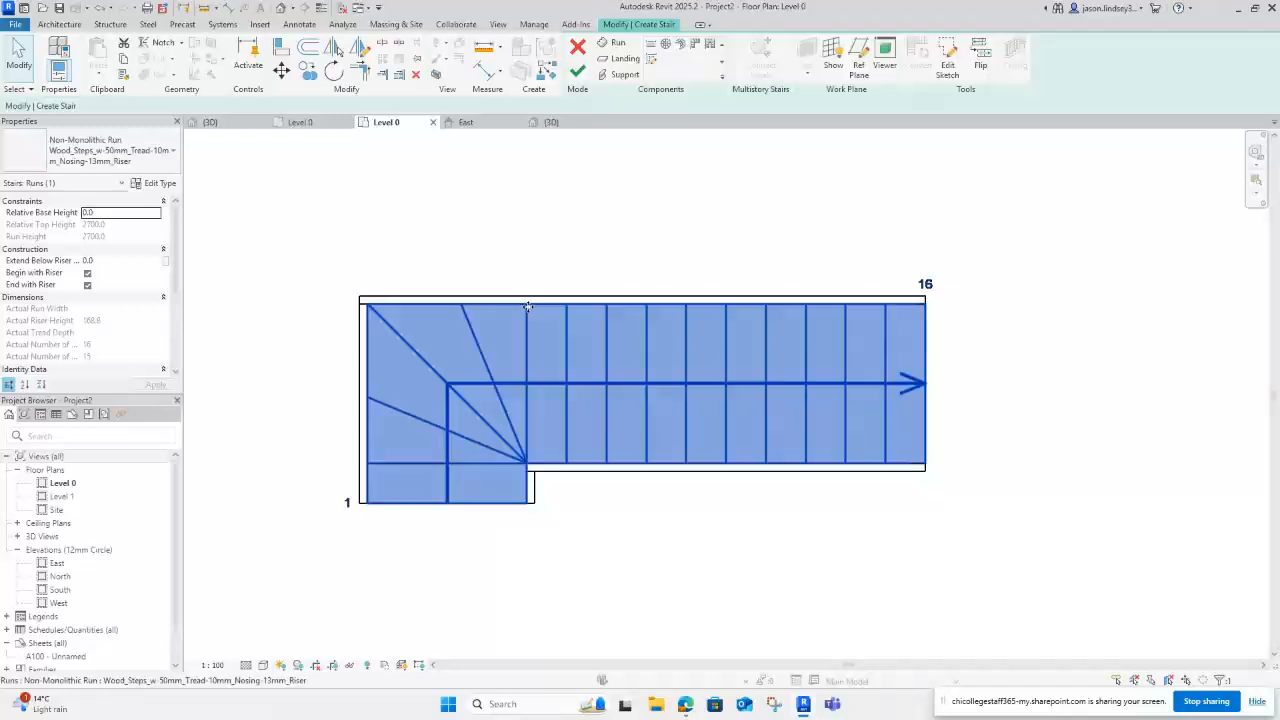
# Step: Finish the winder stair, orbit it in 3D to check the winder treads, then go back to Level 0
pyautogui.click(577, 74)
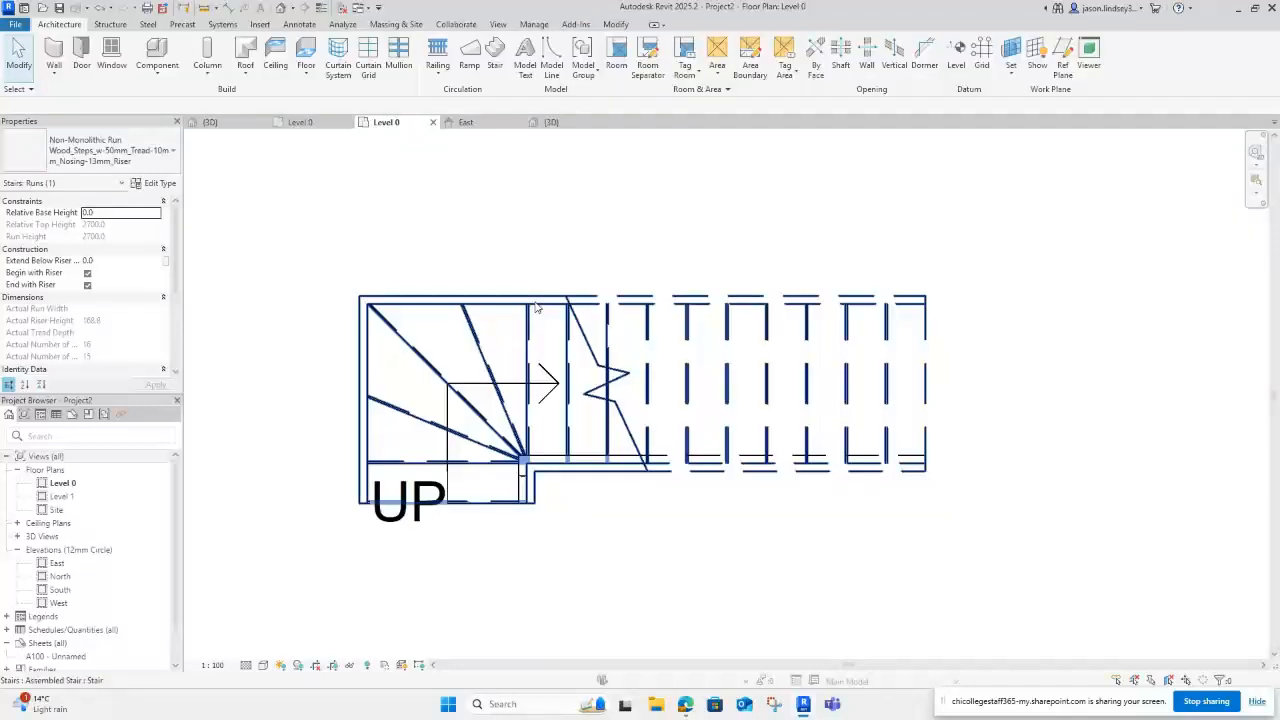
pyautogui.click(560, 123)
pyautogui.scroll(1, 686, 484)
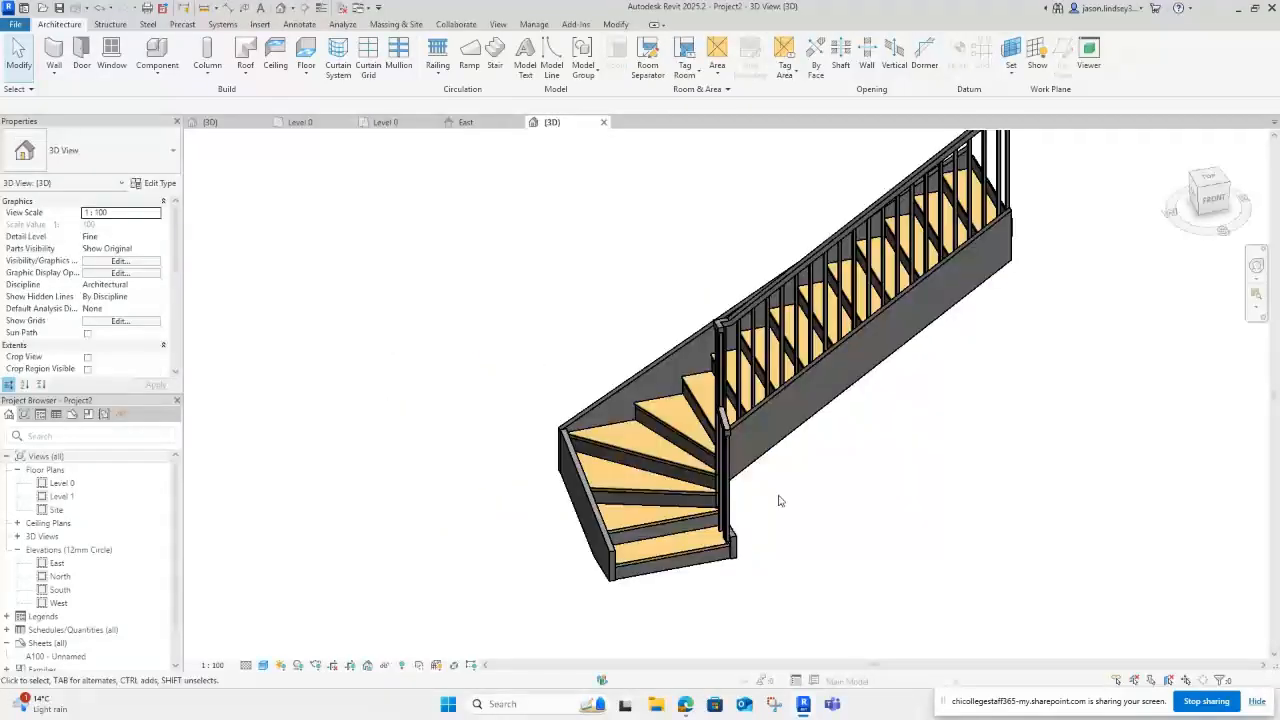
pyautogui.keyDown('shift'); pyautogui.moveTo(780, 500); pyautogui.dragTo(617, 448, button='middle'); pyautogui.keyUp('shift')
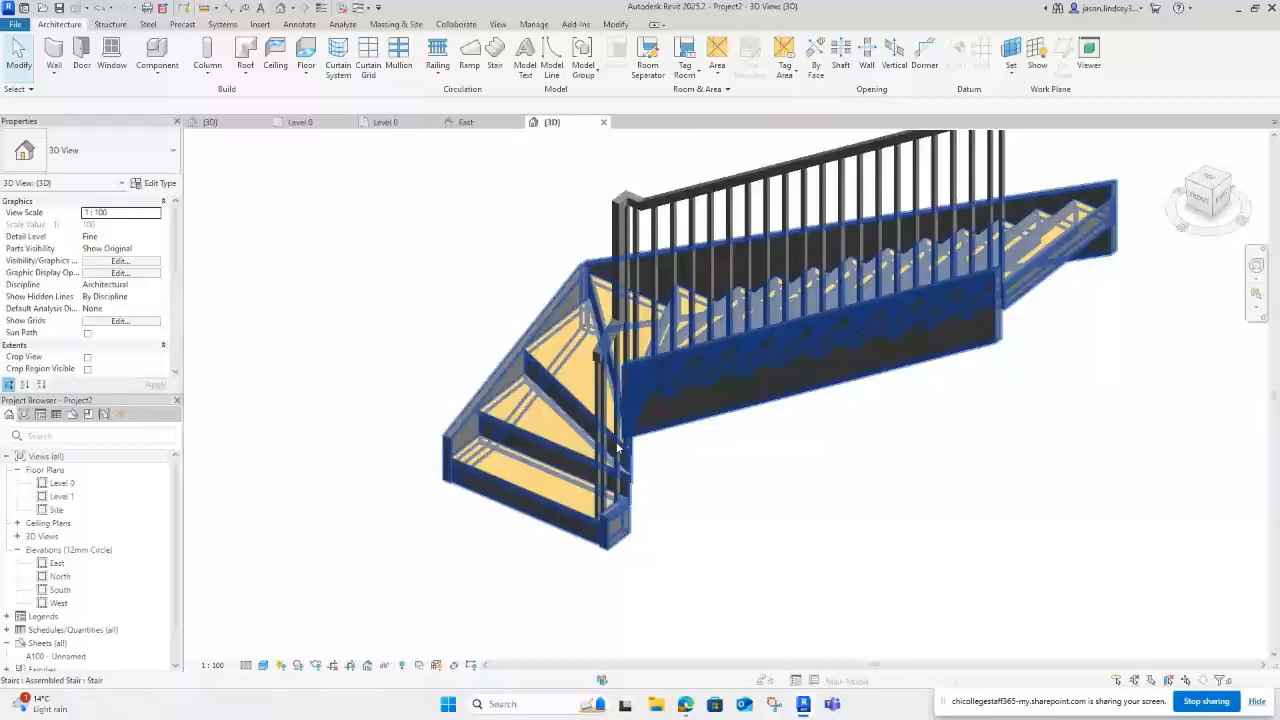
pyautogui.scroll(3, 617, 448)
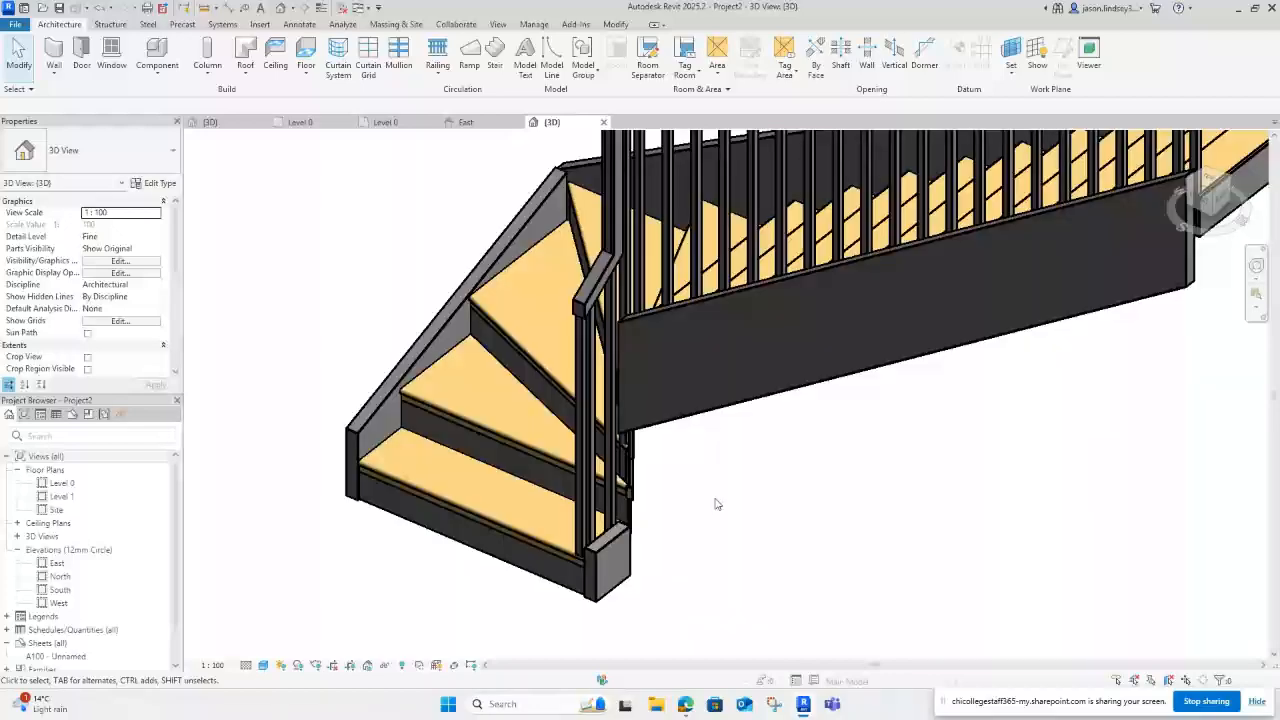
pyautogui.keyDown('shift'); pyautogui.moveTo(715, 503); pyautogui.dragTo(725, 410, button='middle'); pyautogui.keyUp('shift')
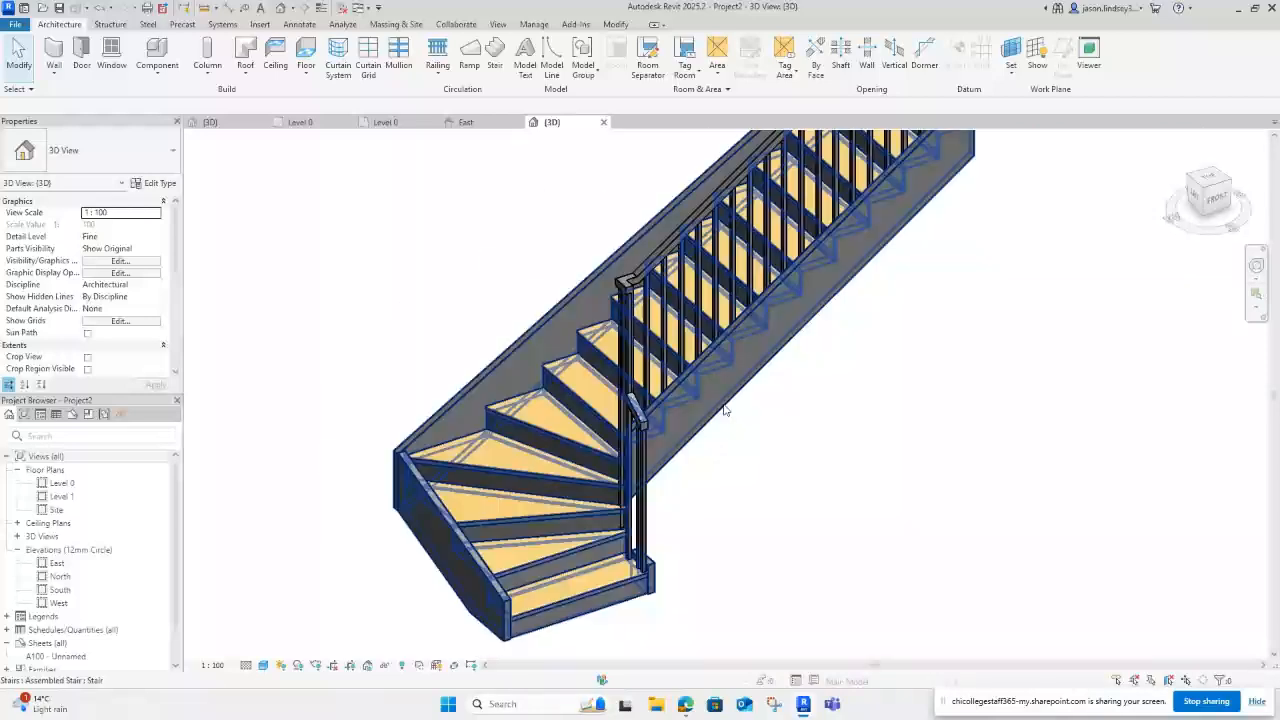
pyautogui.click(385, 122)
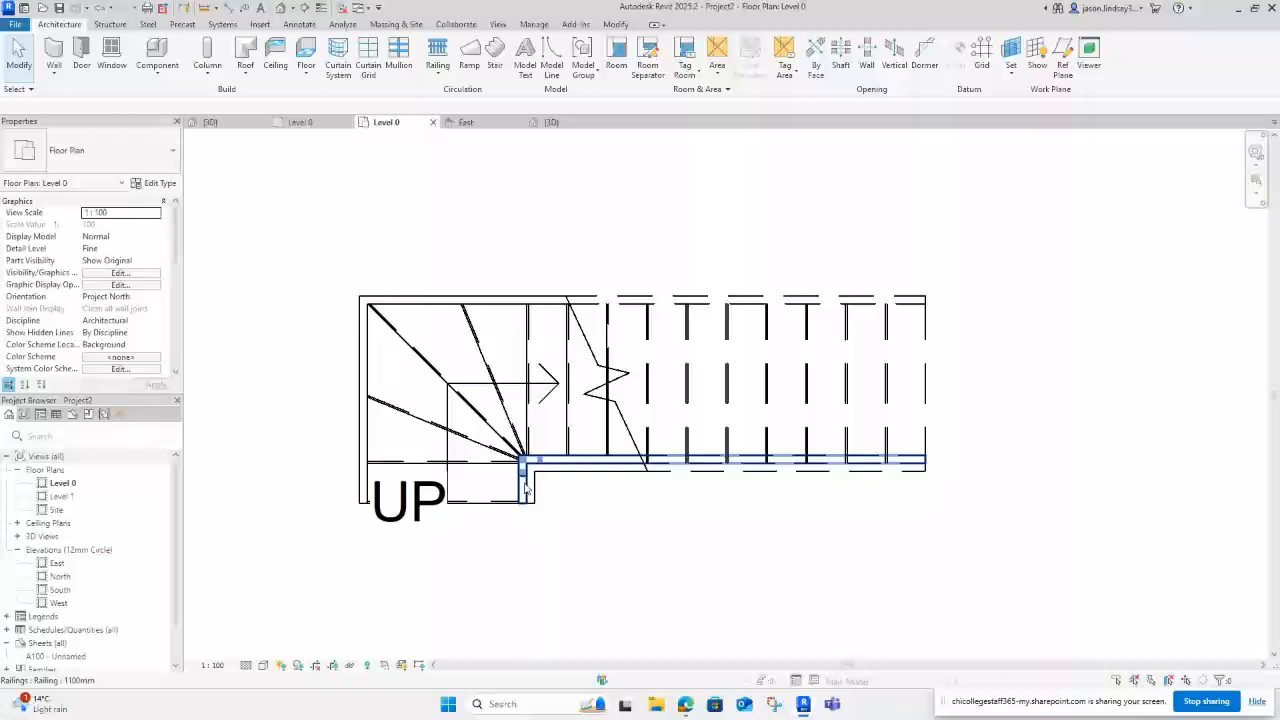
# Step: Delete the 250 mm end leg from the railing's path and check the trimmed railing in 3D
pyautogui.click(526, 488)
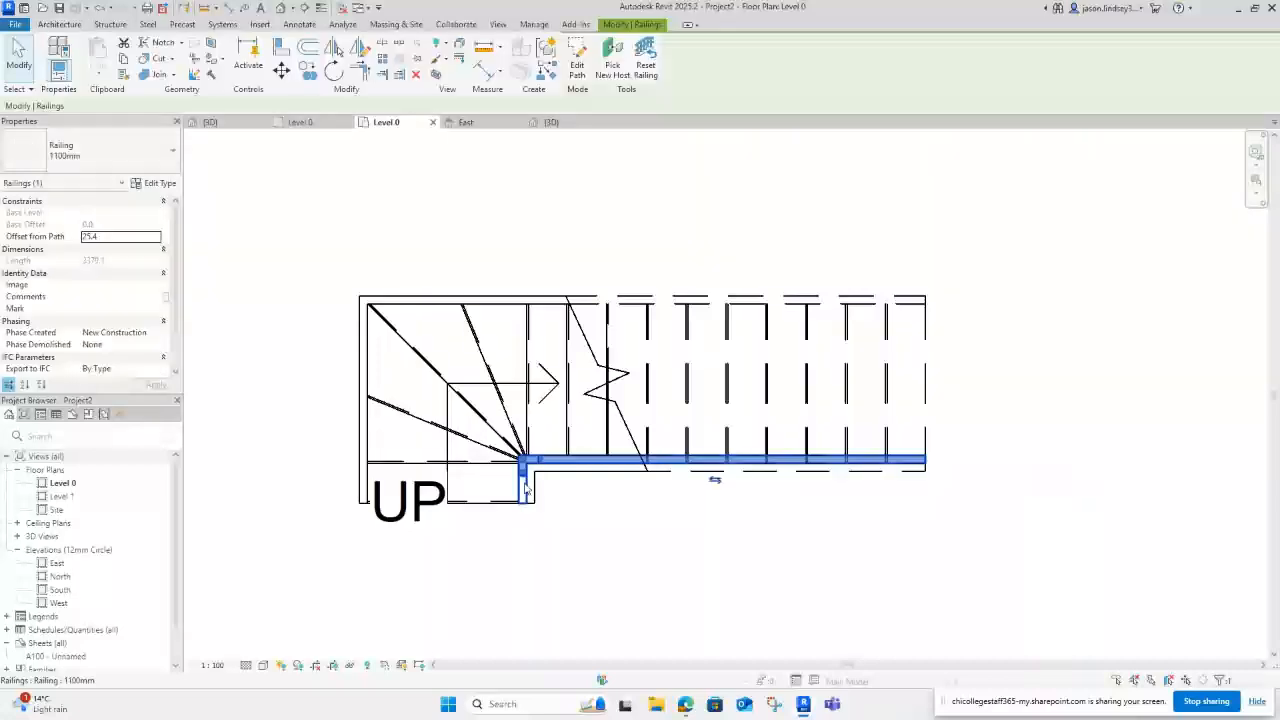
pyautogui.click(578, 63)
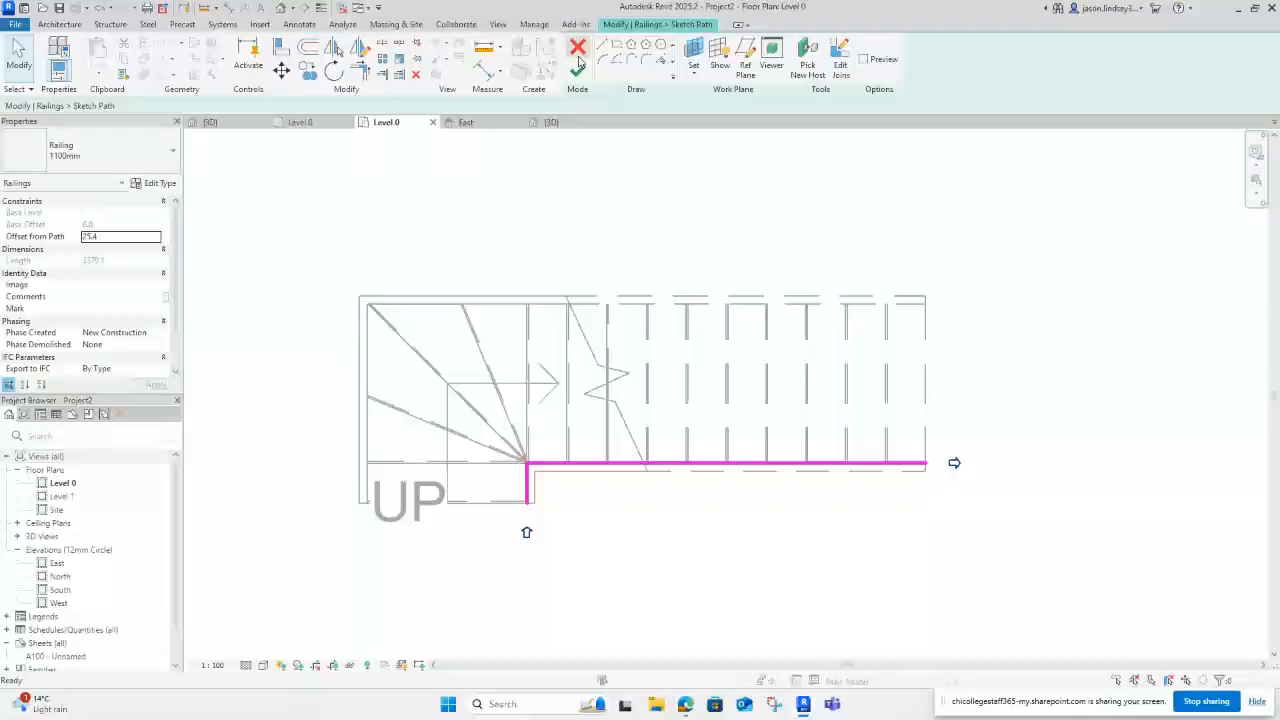
pyautogui.click(522, 500)
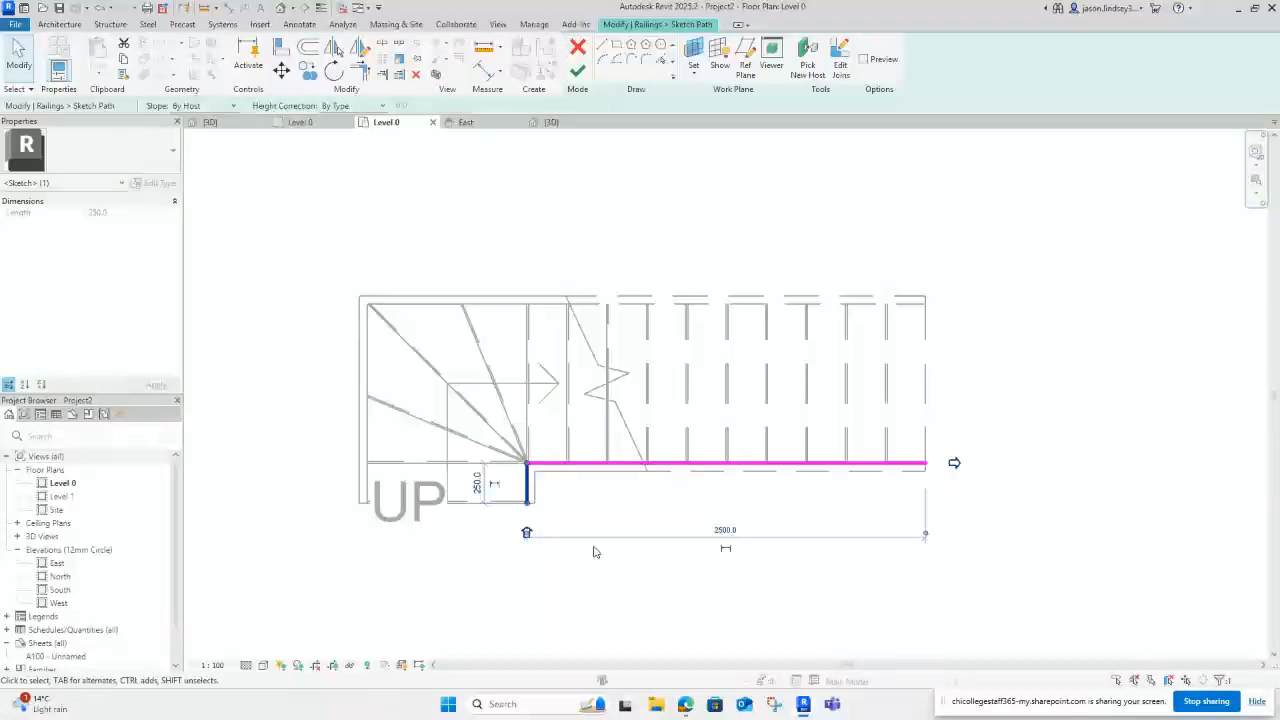
pyautogui.press('Delete')
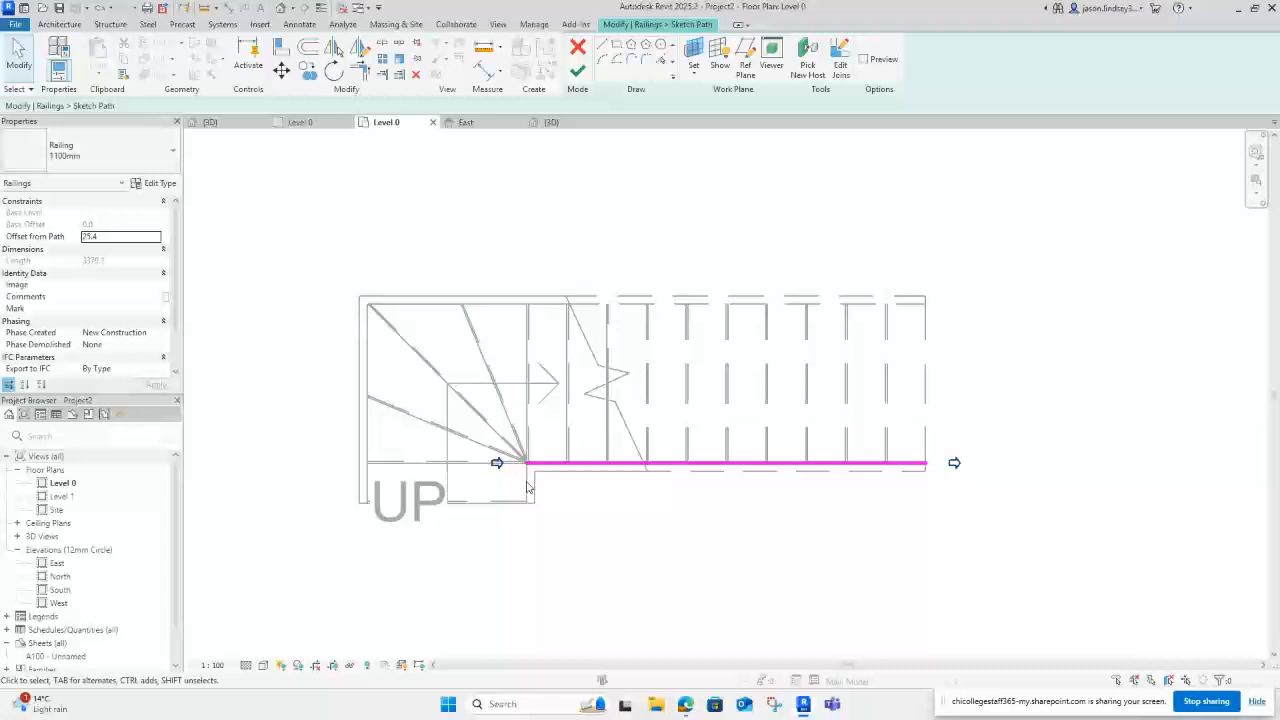
pyautogui.click(577, 72)
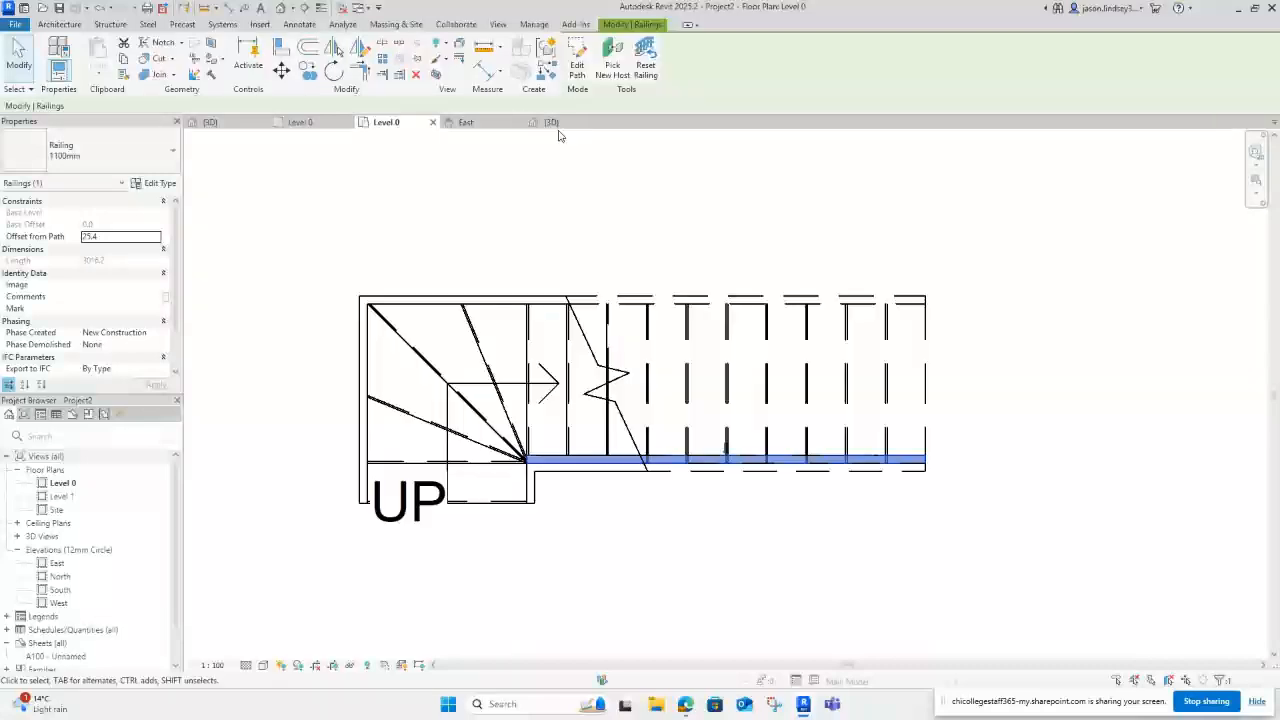
pyautogui.click(551, 122)
# Step: Clear the railing selection, orbit slightly, and select the winder stair in the 3D view
pyautogui.click(655, 499)
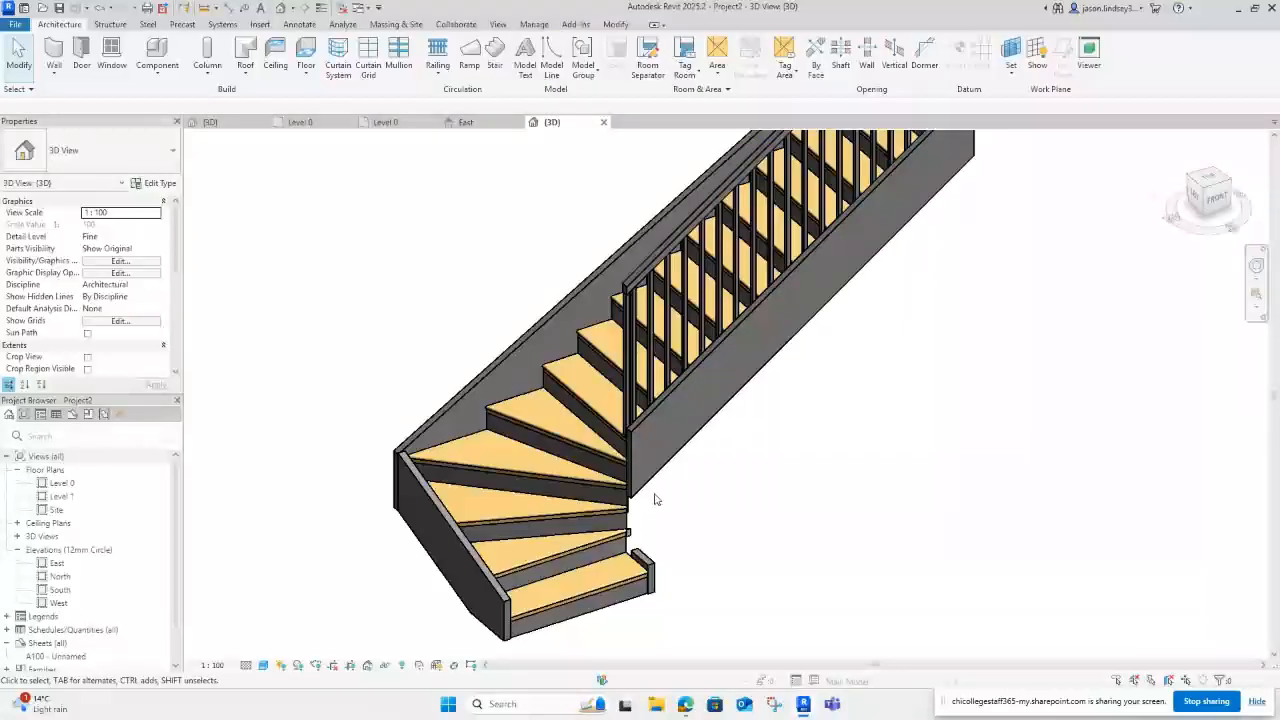
pyautogui.keyDown('shift'); pyautogui.moveTo(669, 528); pyautogui.dragTo(657, 472, button='middle'); pyautogui.keyUp('shift')
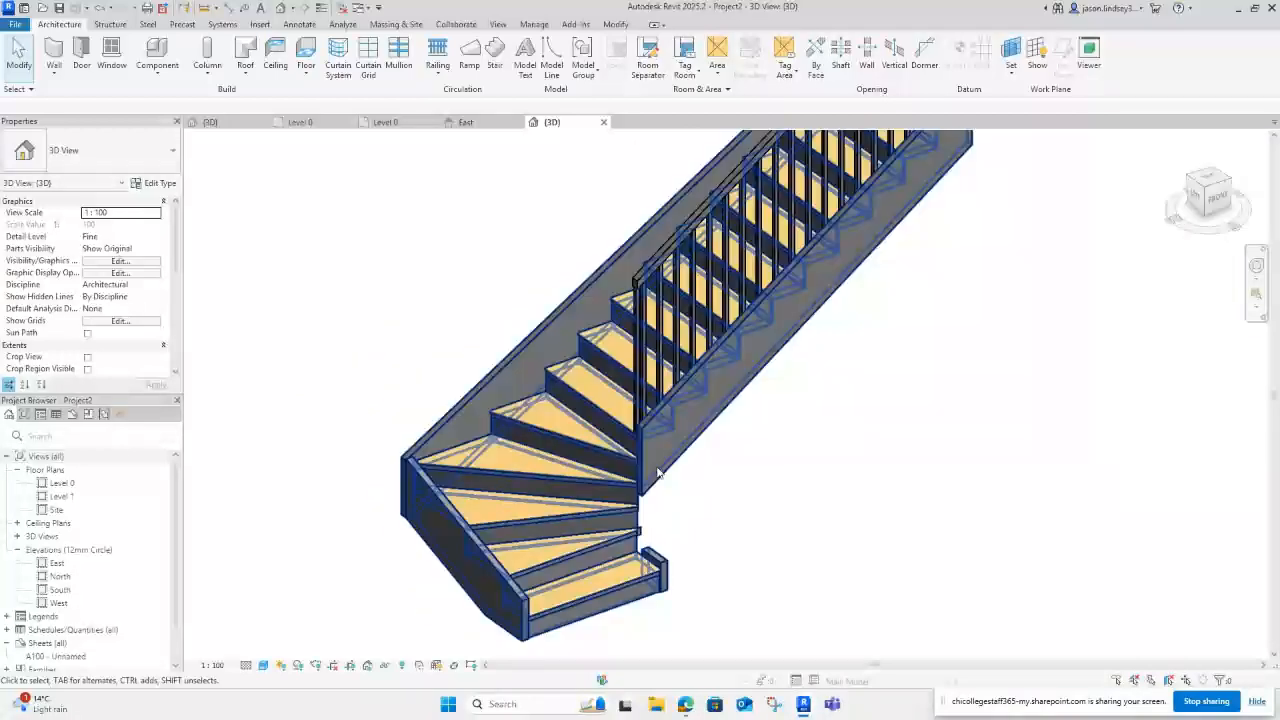
pyautogui.click(688, 387)
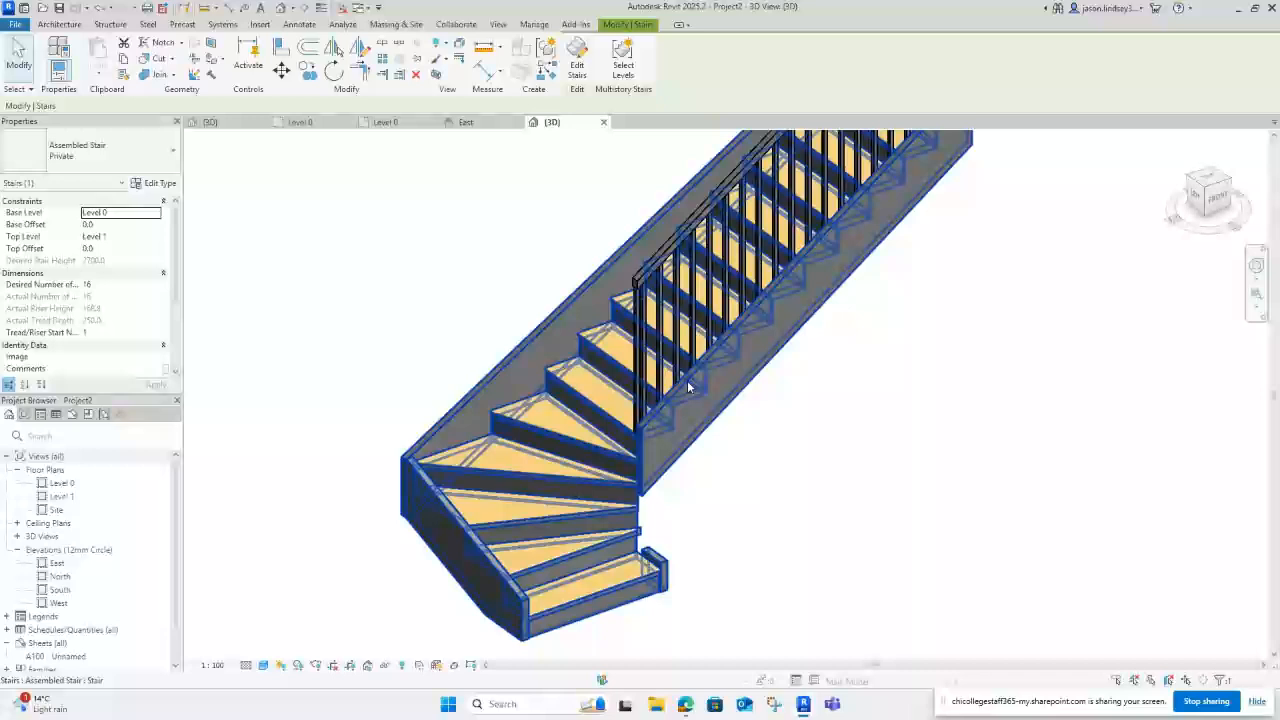
# Step: Set the stair type's Right Support to Carriage (Open), then deselect the stair
pyautogui.click(155, 183)
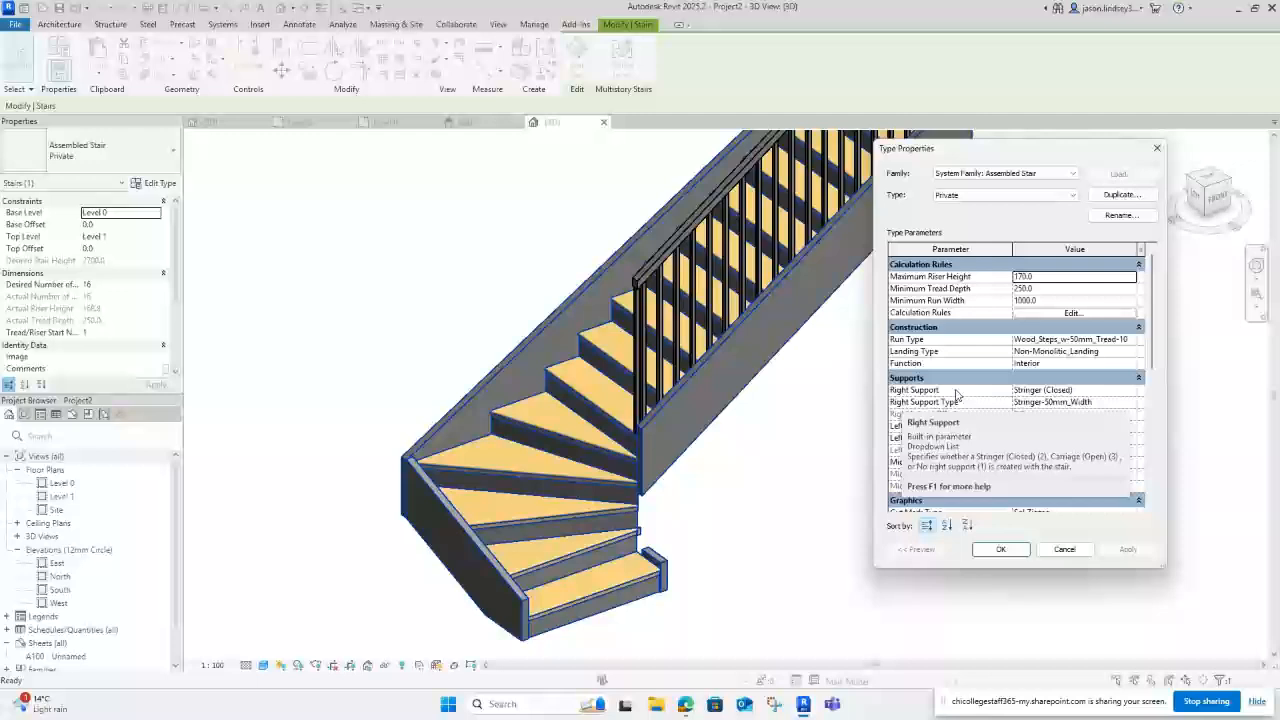
pyautogui.click(1037, 392)
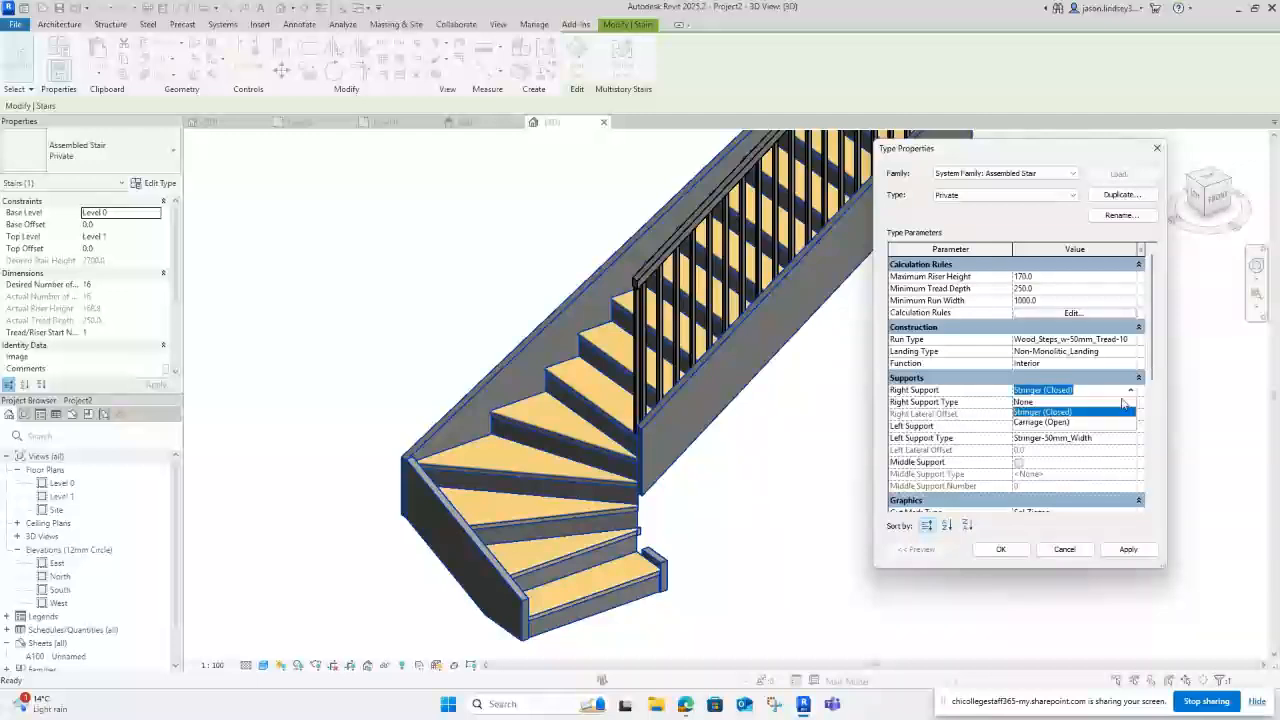
pyautogui.click(1036, 422)
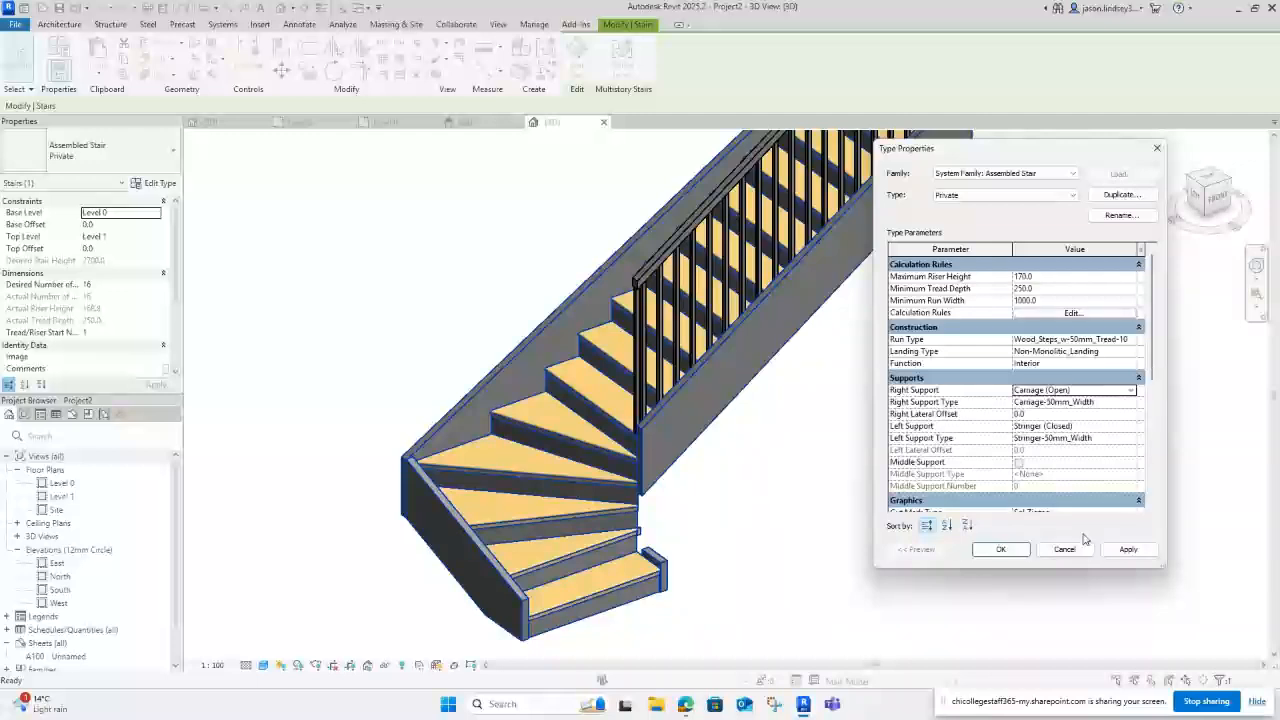
pyautogui.click(1004, 551)
pyautogui.click(768, 390)
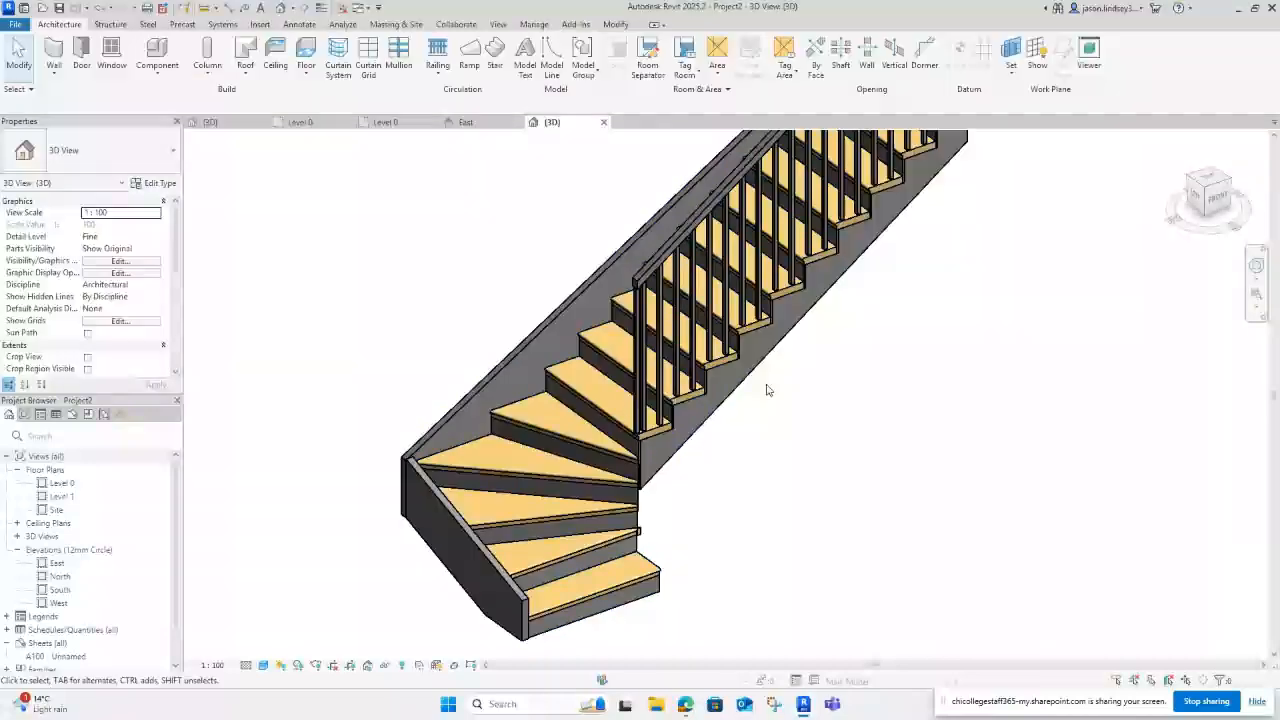
# Step: Orbit the stair view and start the Structural Column tool from the Structure tab
pyautogui.keyDown('shift'); pyautogui.moveTo(768, 390); pyautogui.dragTo(664, 444, button='middle'); pyautogui.keyUp('shift')
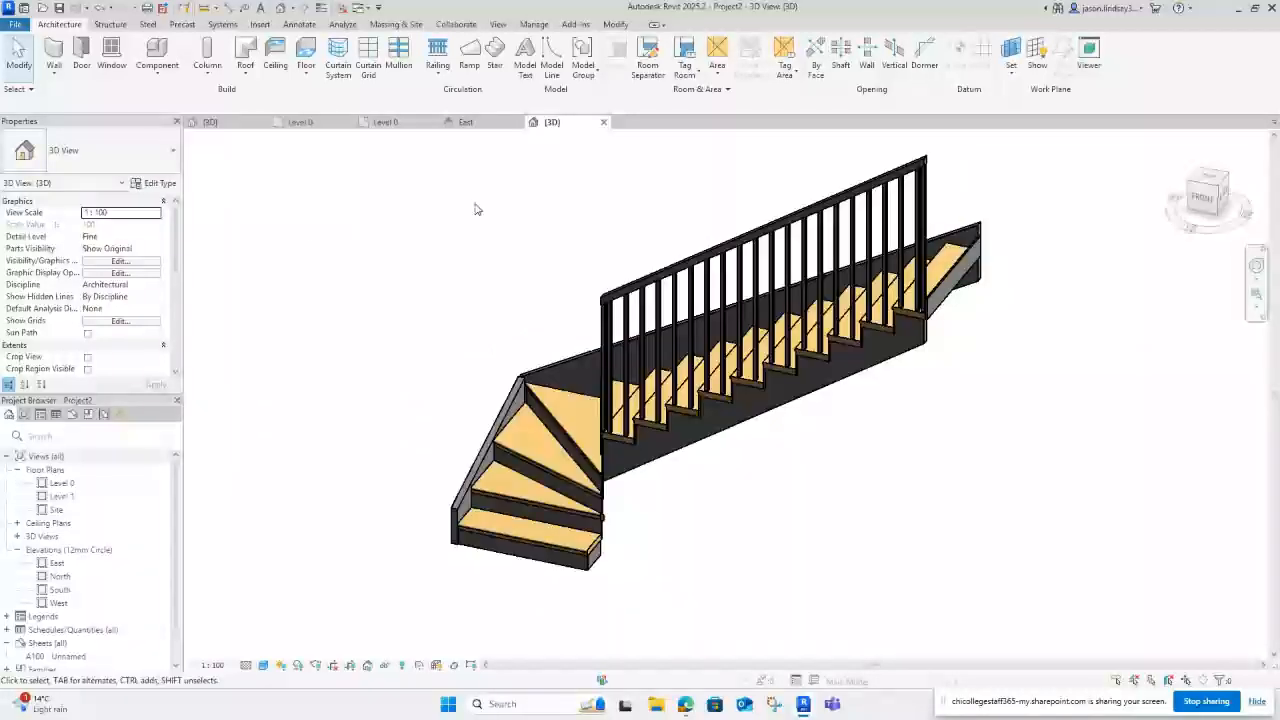
pyautogui.click(112, 24)
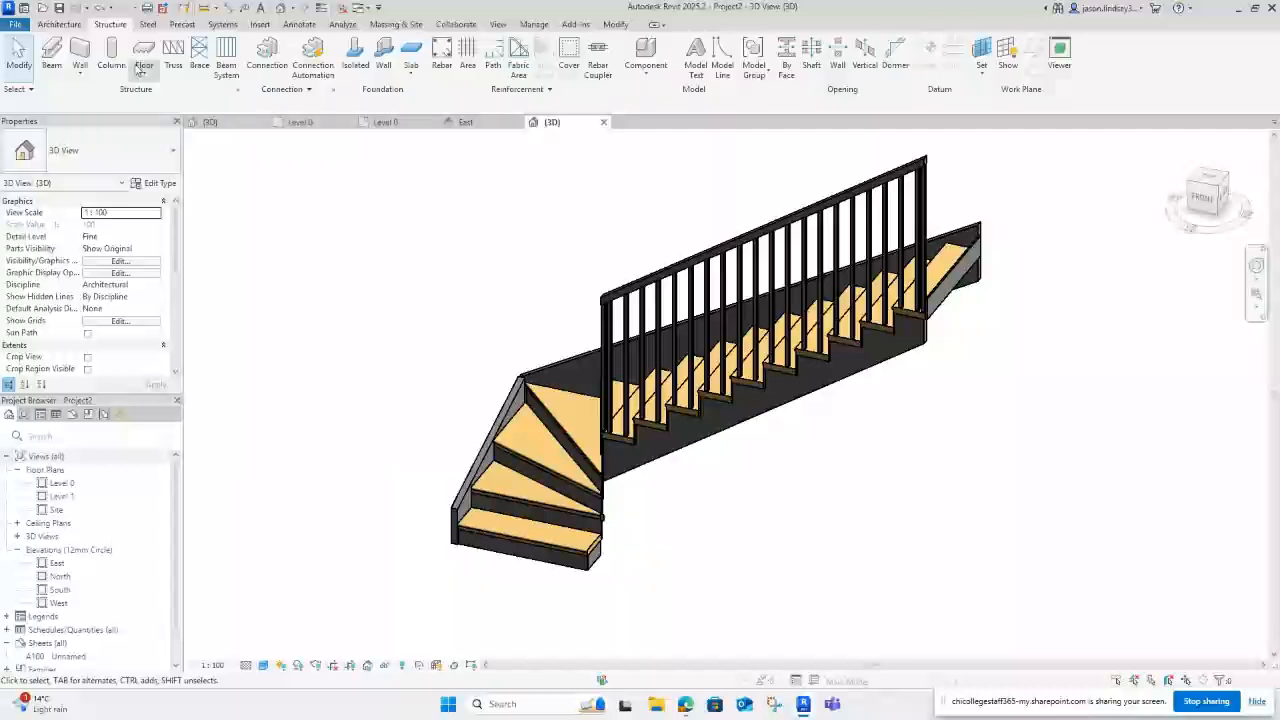
pyautogui.click(113, 58)
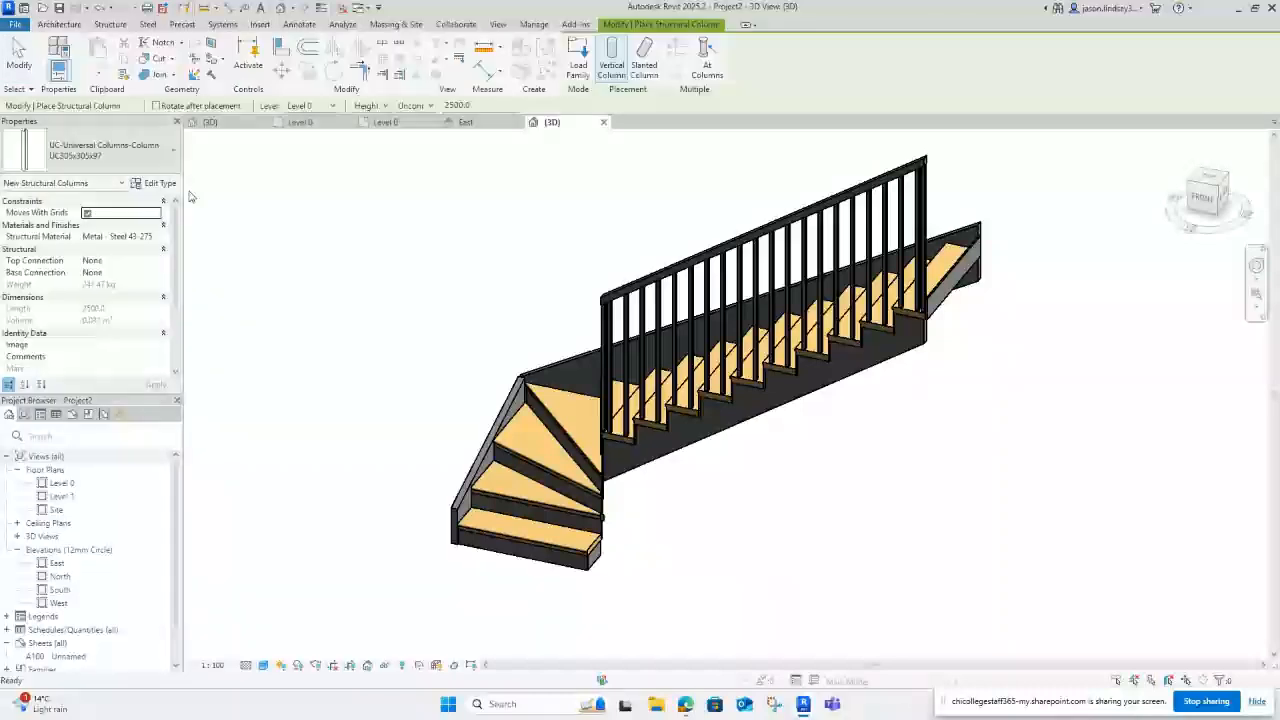
# Step: In Load Family, browse up to the UK library and into the Structural Columns folder
pyautogui.click(580, 64)
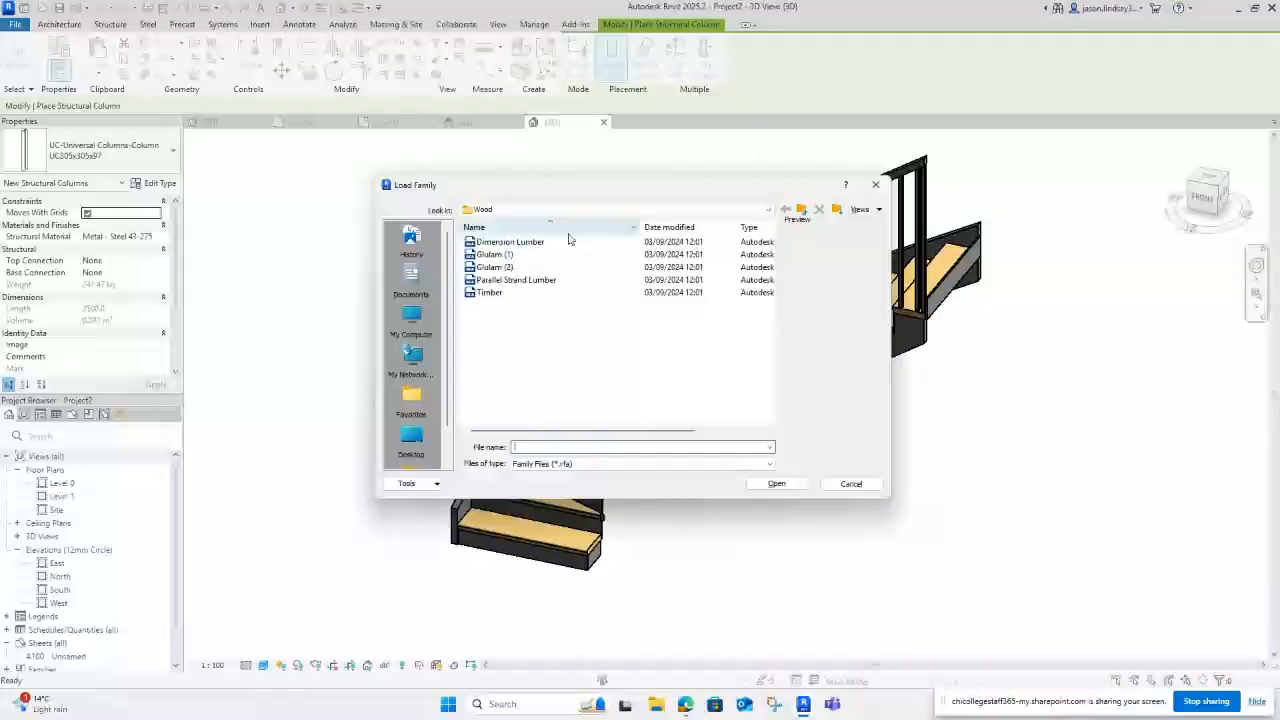
pyautogui.click(801, 210)
pyautogui.click(801, 210)
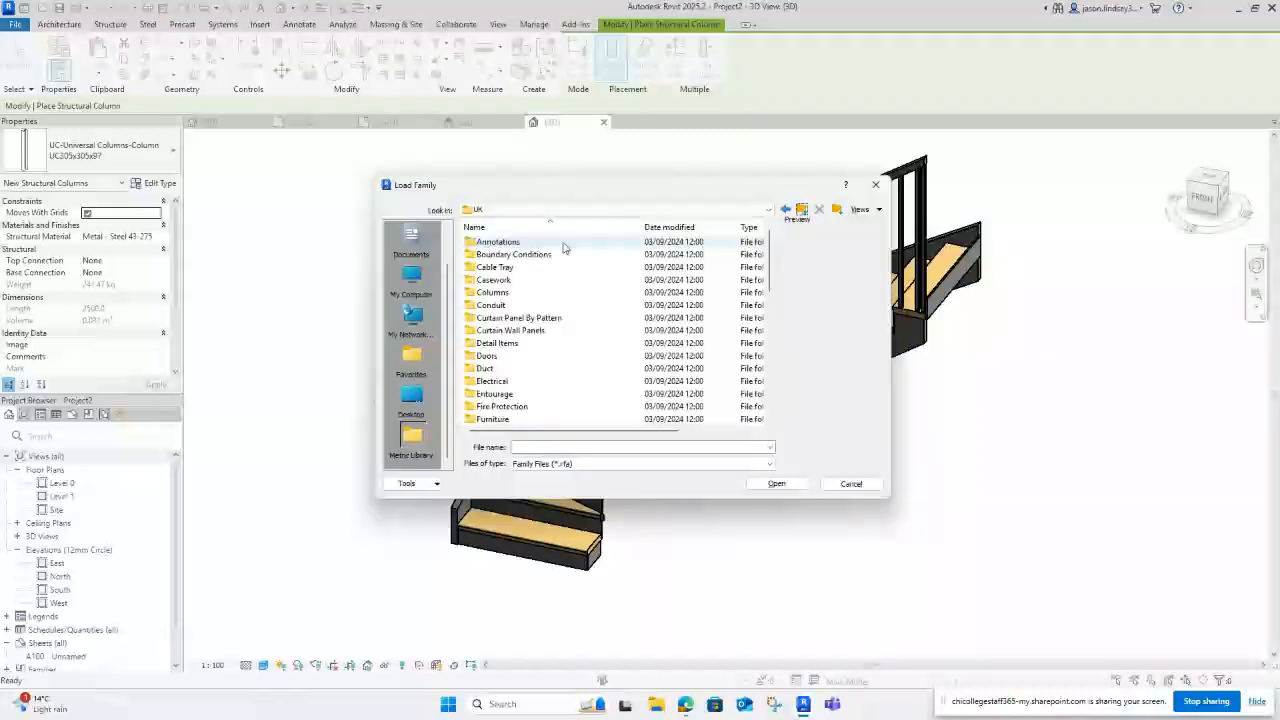
pyautogui.scroll(-1, 520, 280)
pyautogui.scroll(-6, 518, 310)
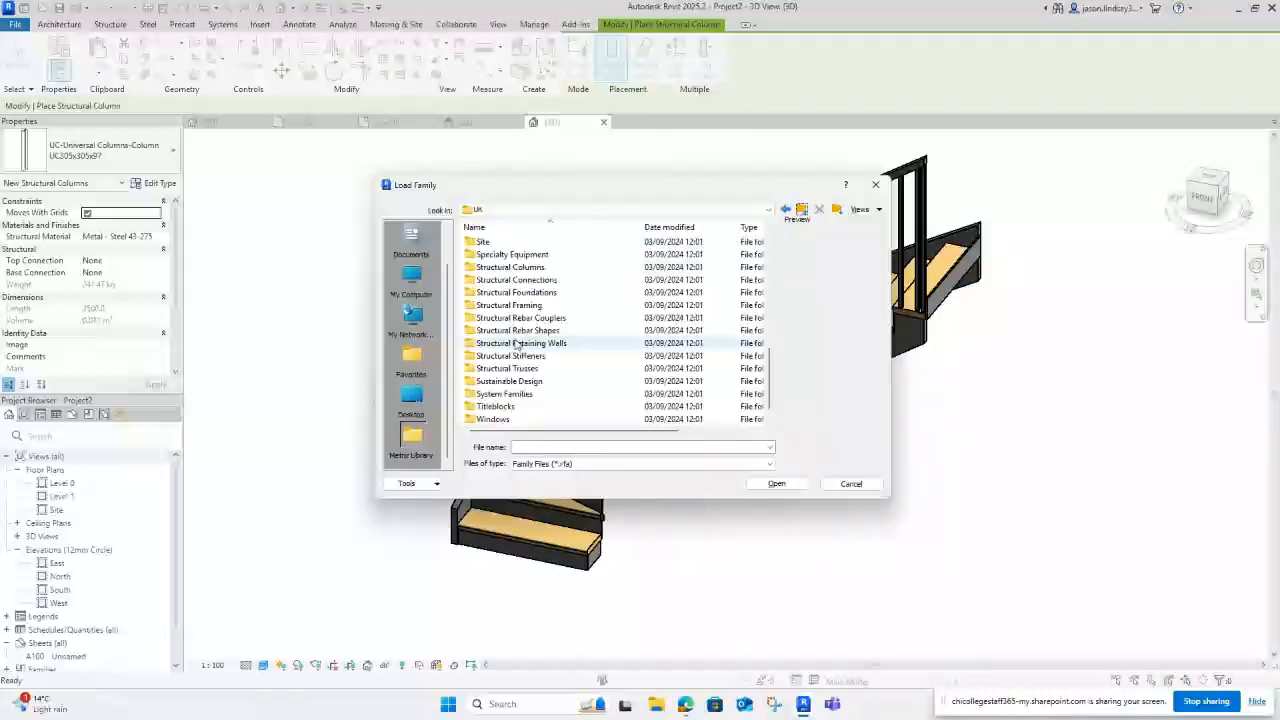
pyautogui.click(527, 268)
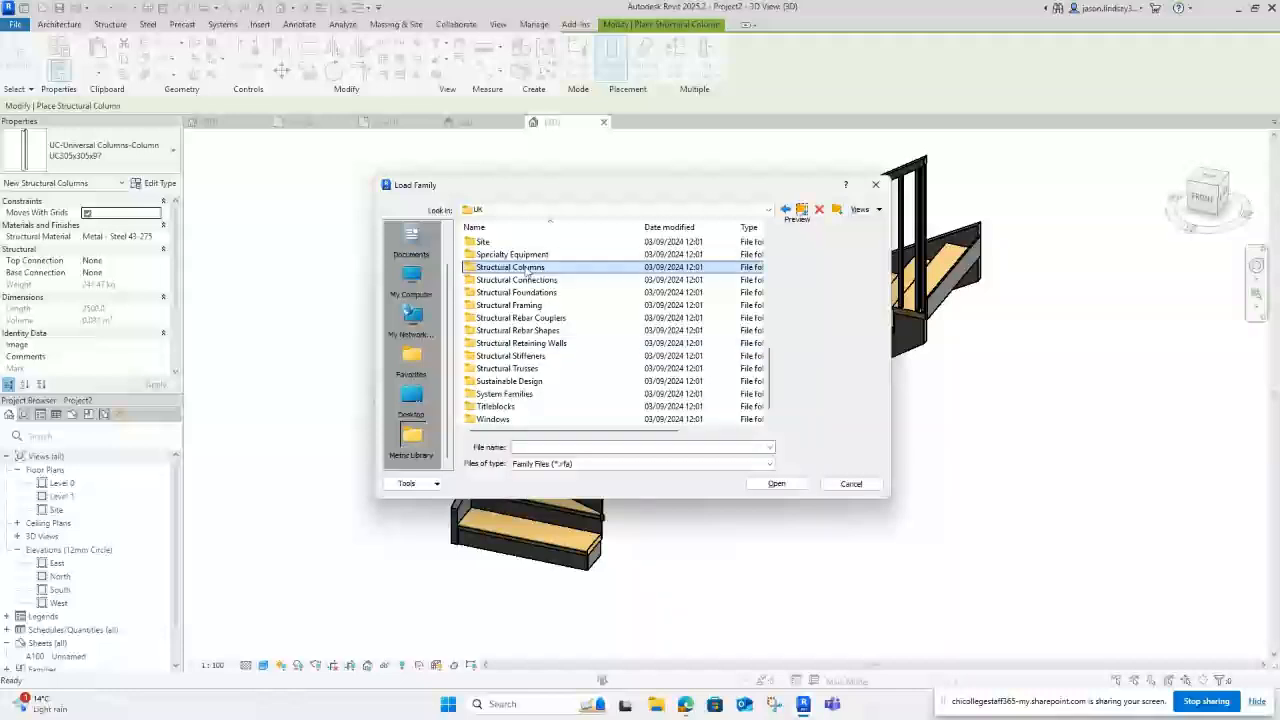
pyautogui.doubleClick(527, 268)
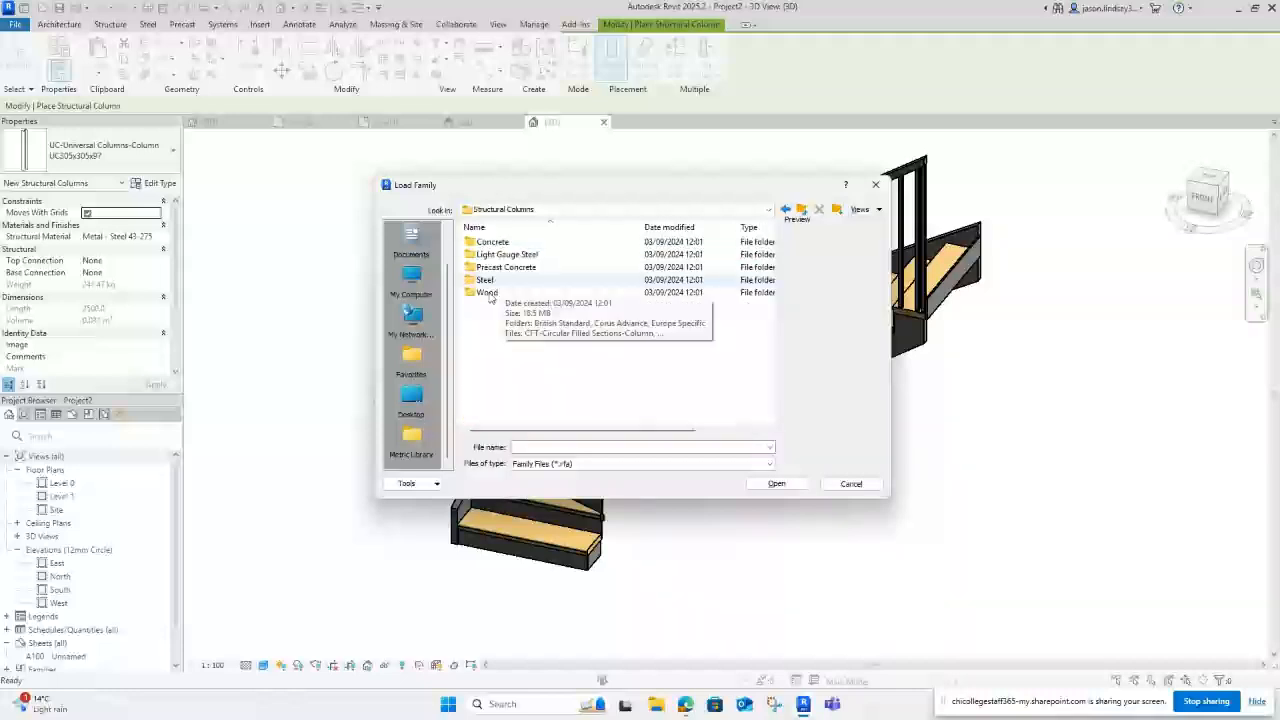
# Step: Load Timber.rfa from the Wood folder with only its 114x114 type
pyautogui.doubleClick(487, 292)
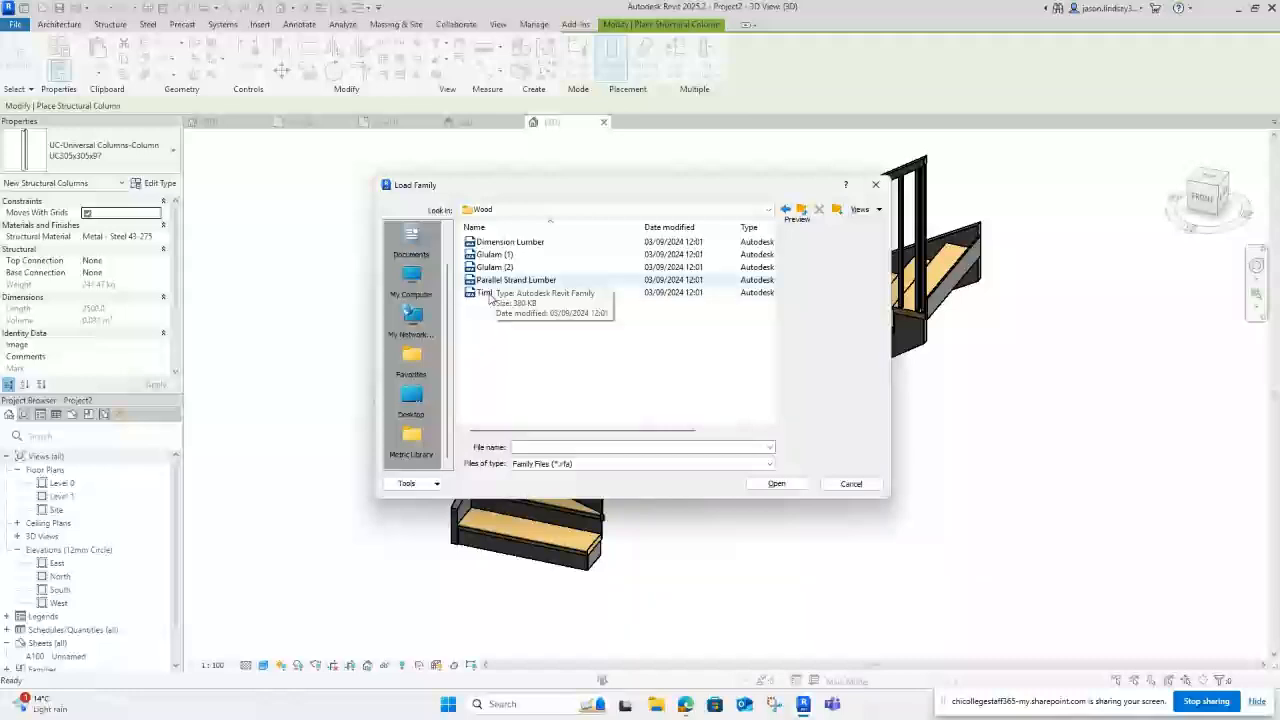
pyautogui.click(489, 293)
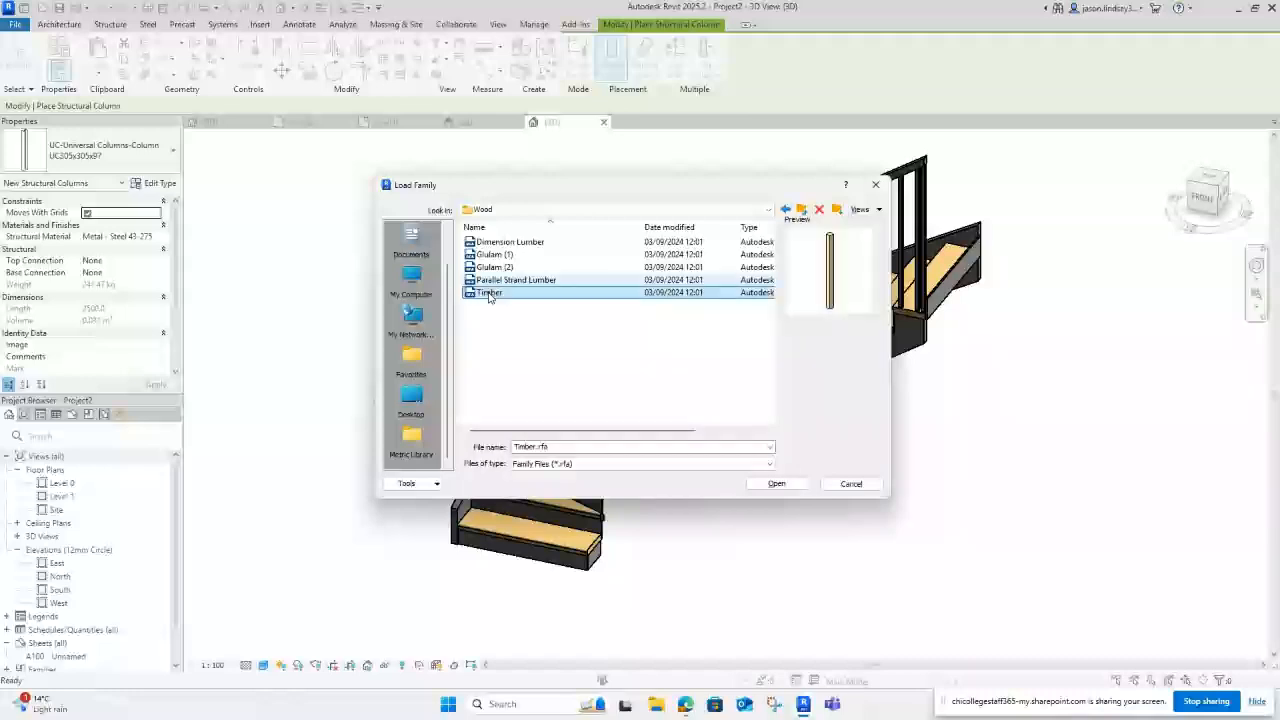
pyautogui.click(489, 297)
pyautogui.click(786, 490)
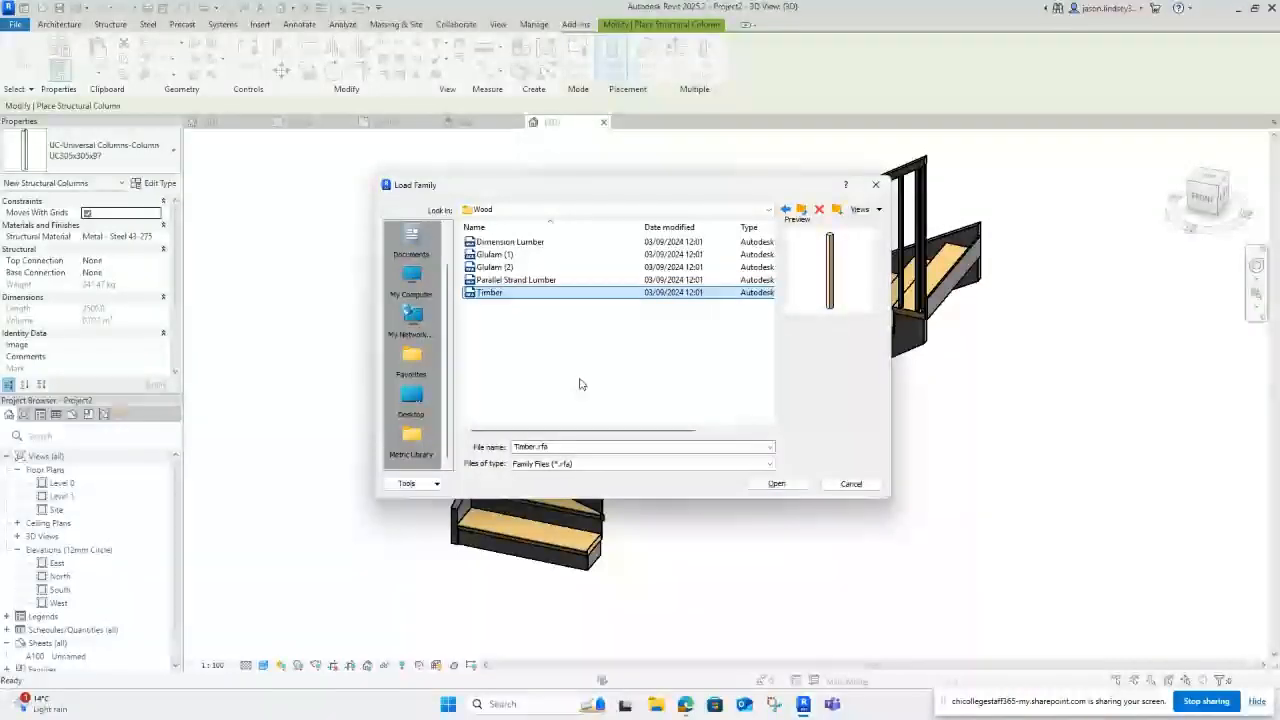
pyautogui.click(789, 485)
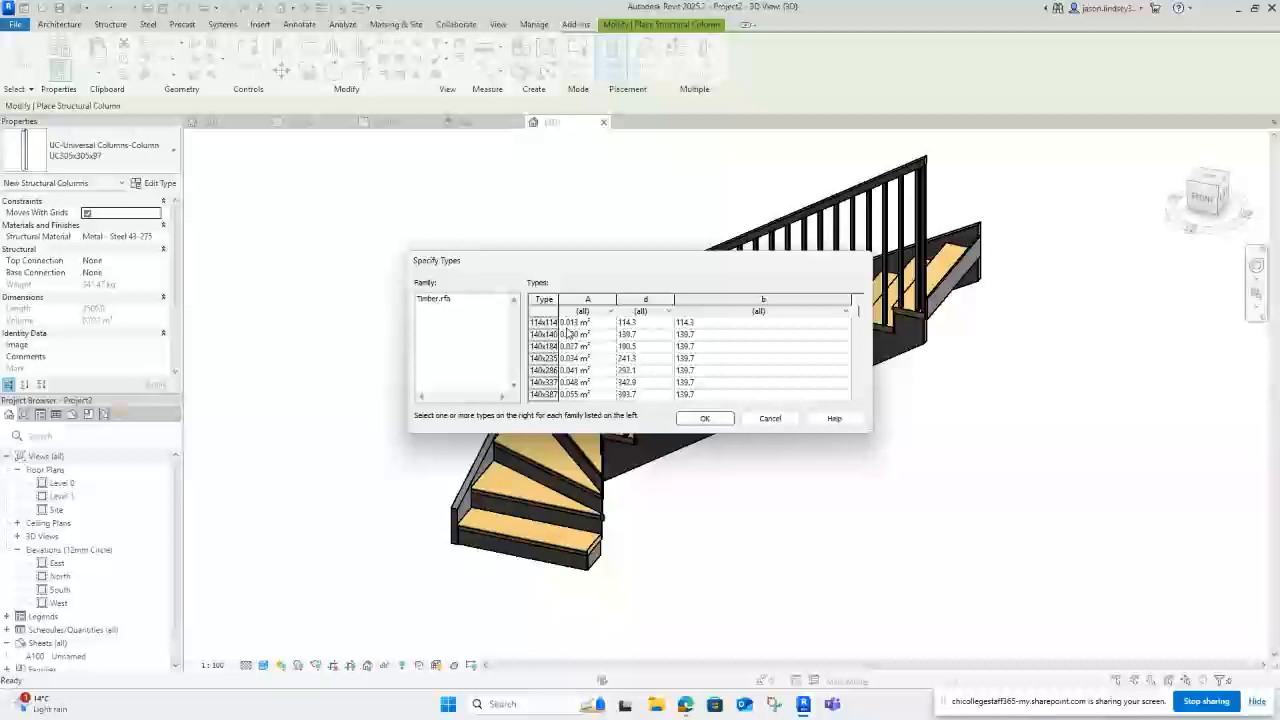
pyautogui.click(552, 322)
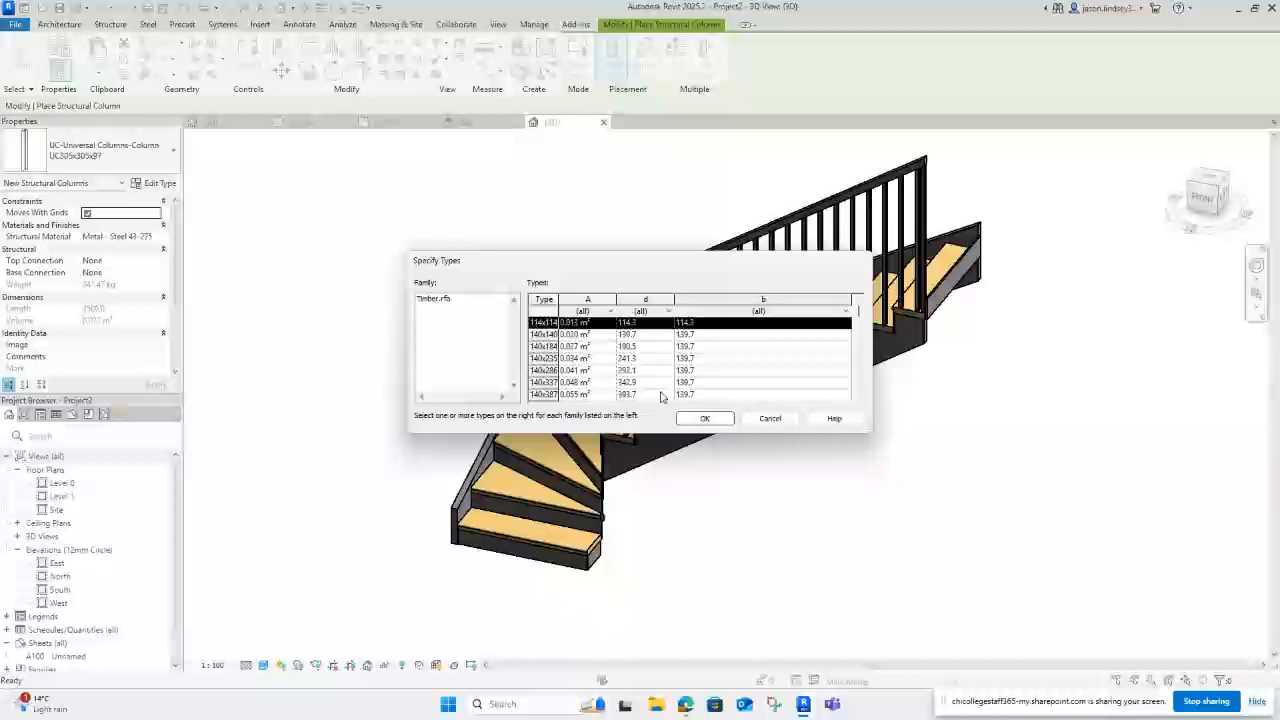
pyautogui.click(700, 419)
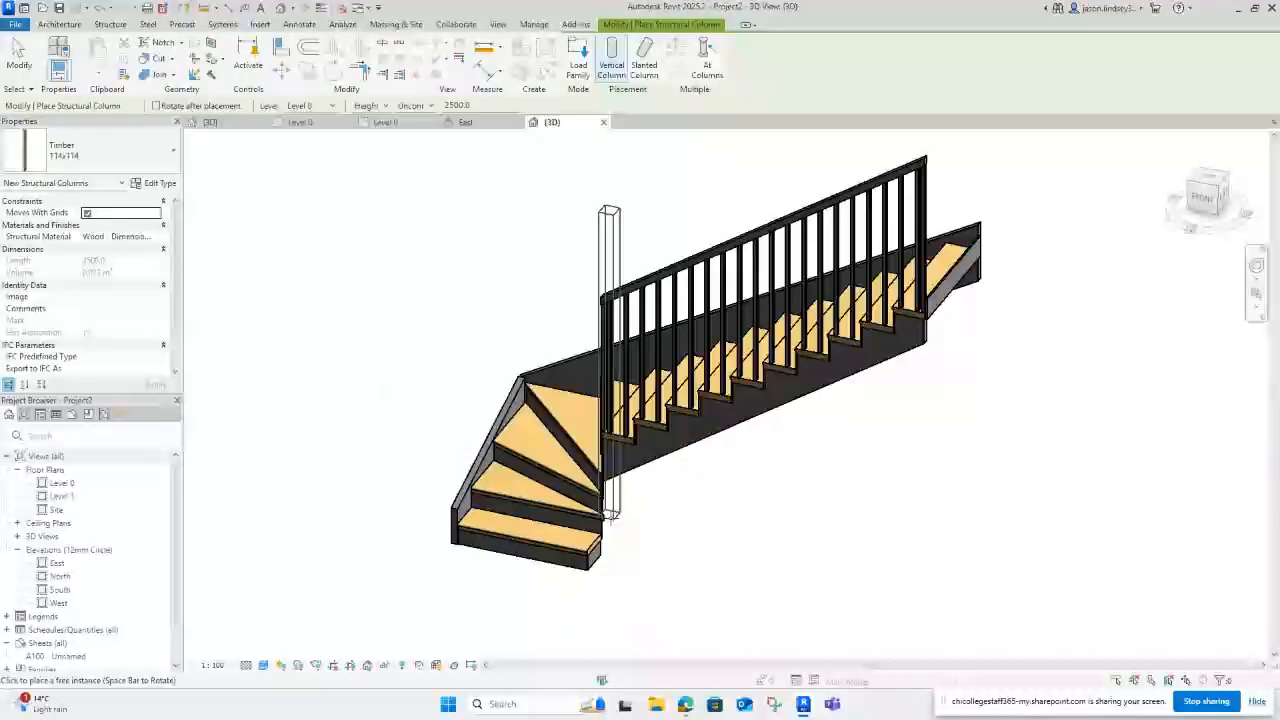
# Step: In the Level 0 plan, set the column to extend upward (Height) rather than downward
pyautogui.click(386, 122)
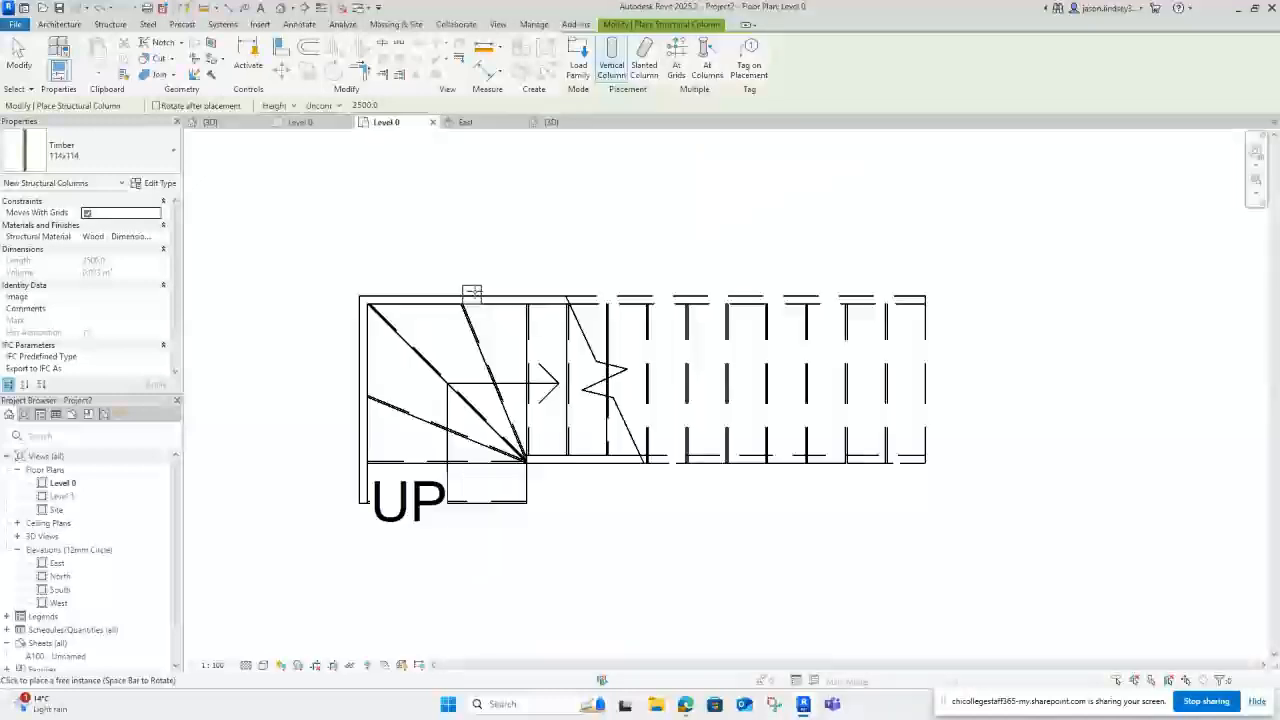
pyautogui.click(293, 106)
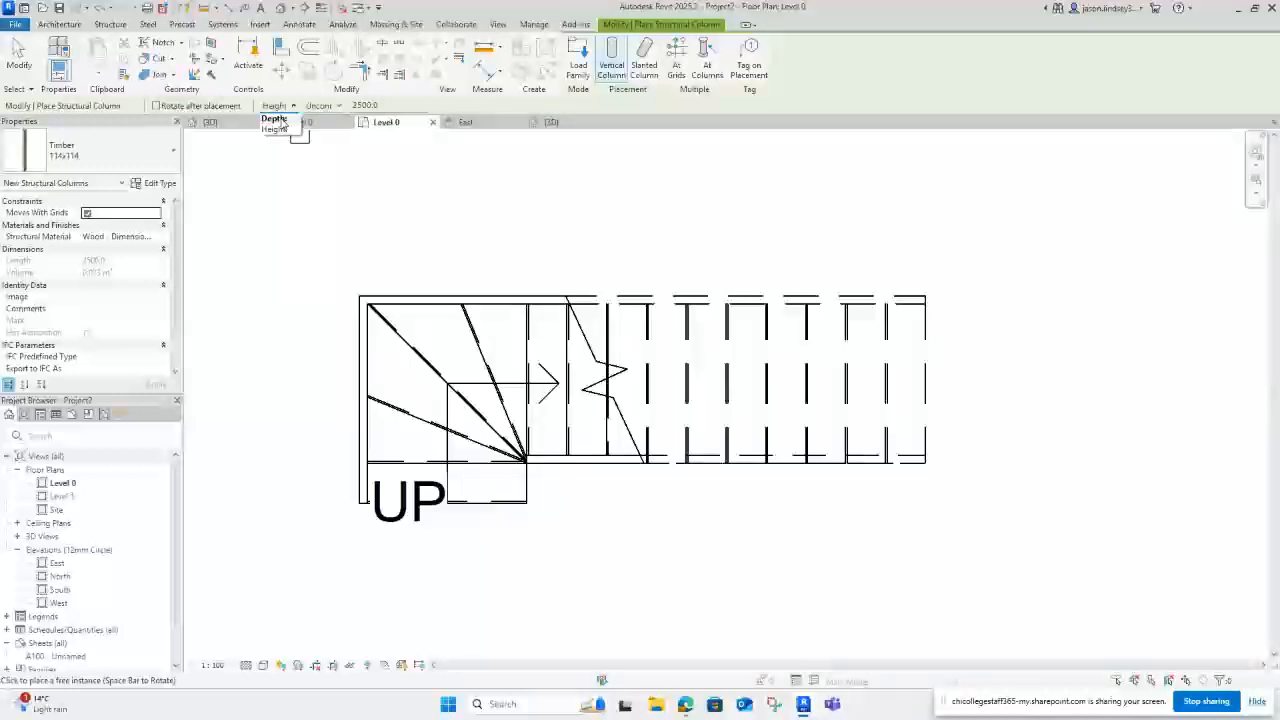
pyautogui.click(274, 119)
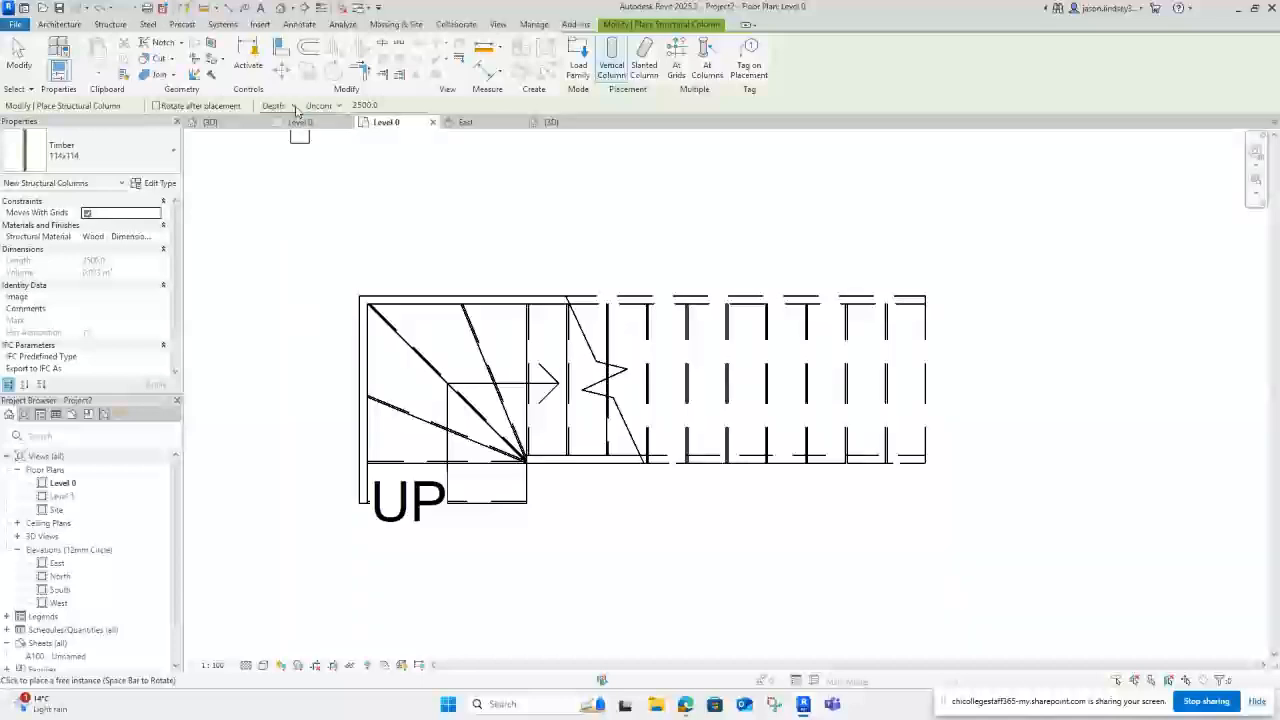
pyautogui.click(294, 107)
pyautogui.click(275, 129)
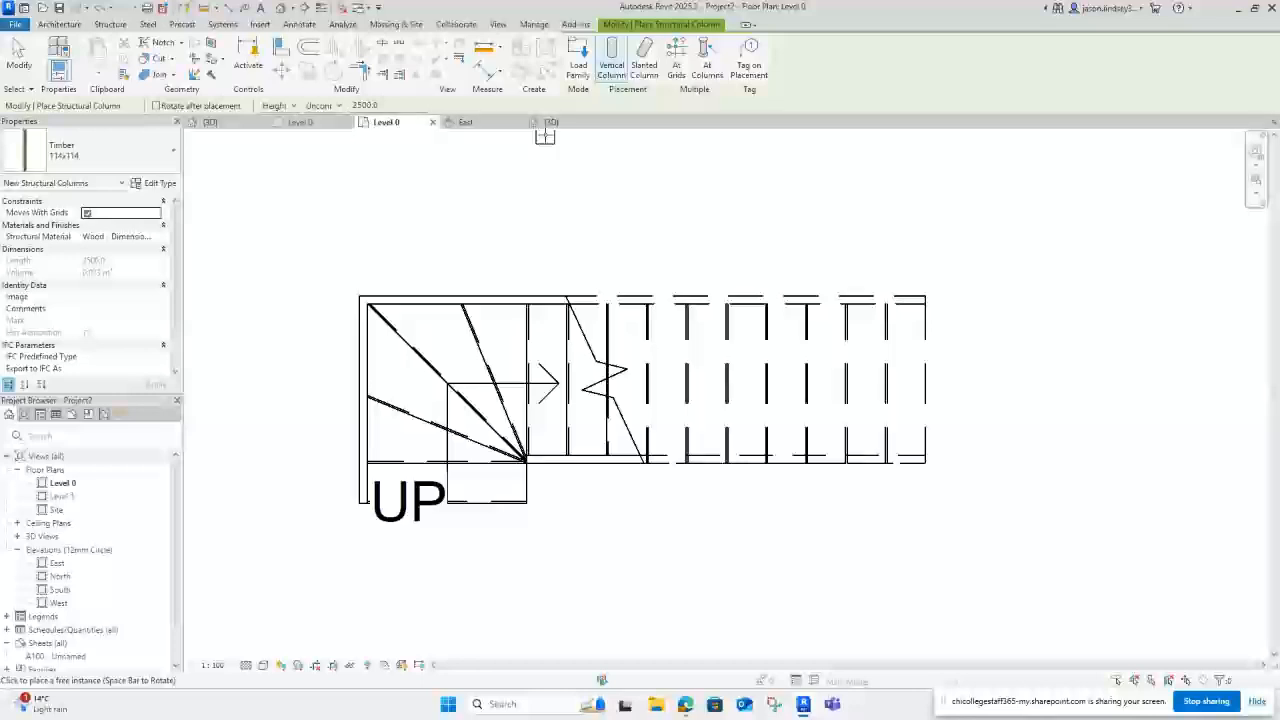
# Step: Place the Timber 114x114 post at the winders' inner corner and view it in 3D
pyautogui.scroll(2, 518, 451)
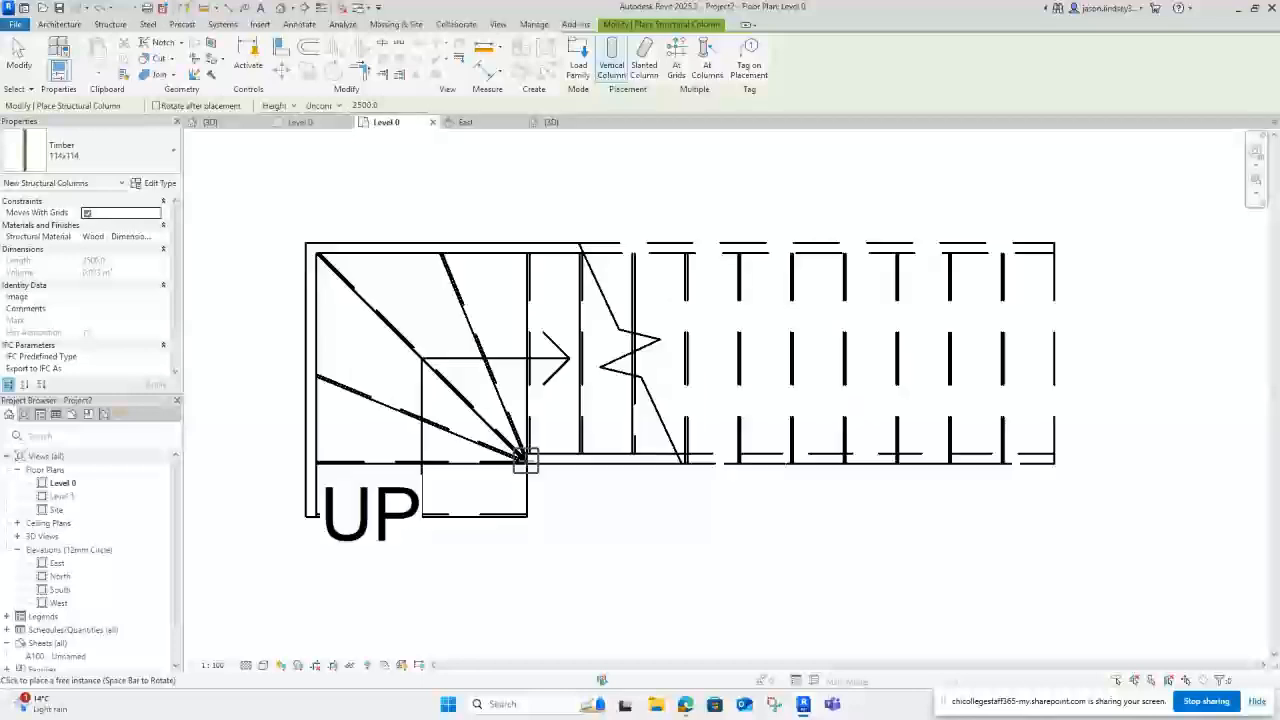
pyautogui.scroll(3, 520, 458)
pyautogui.scroll(1, 525, 456)
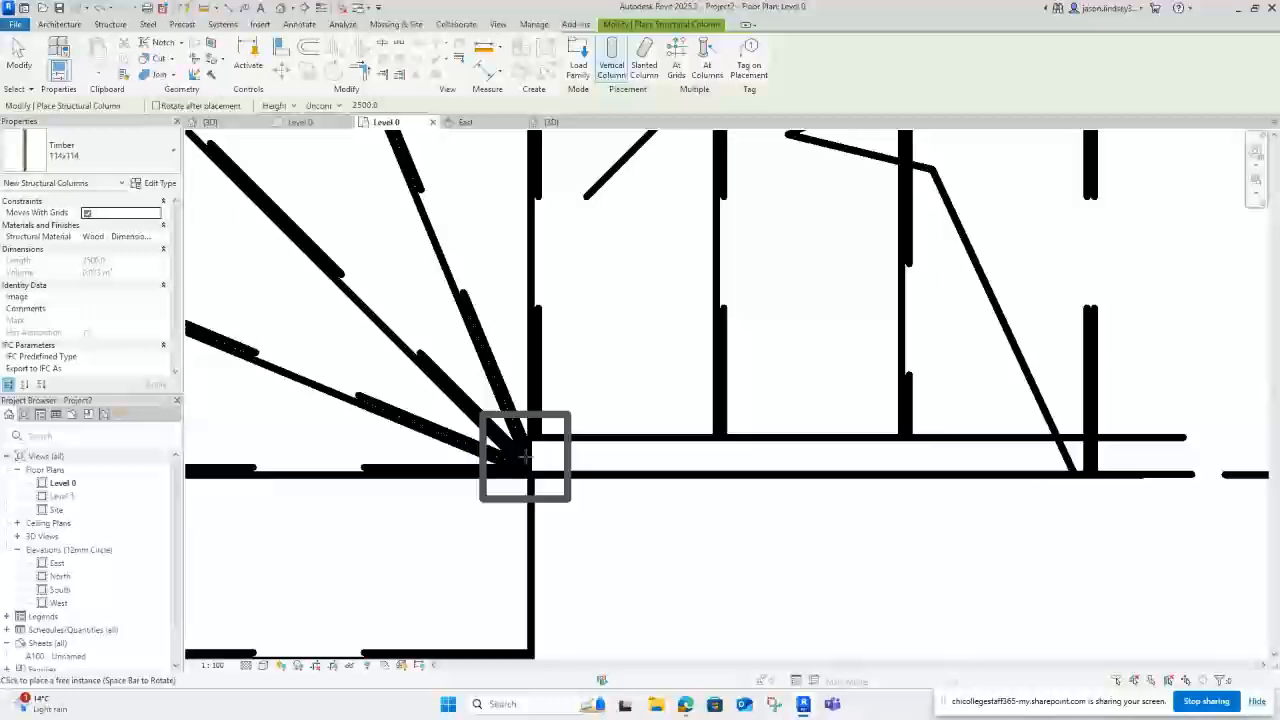
pyautogui.click(527, 458)
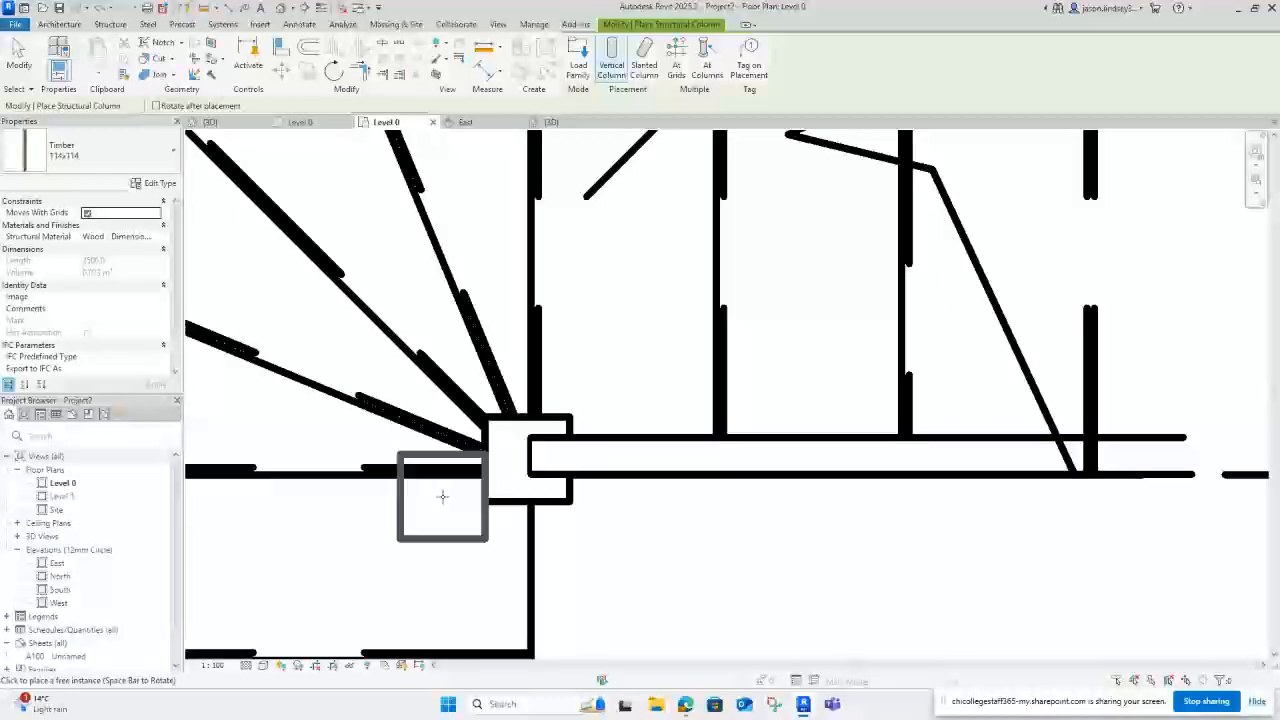
pyautogui.click(551, 121)
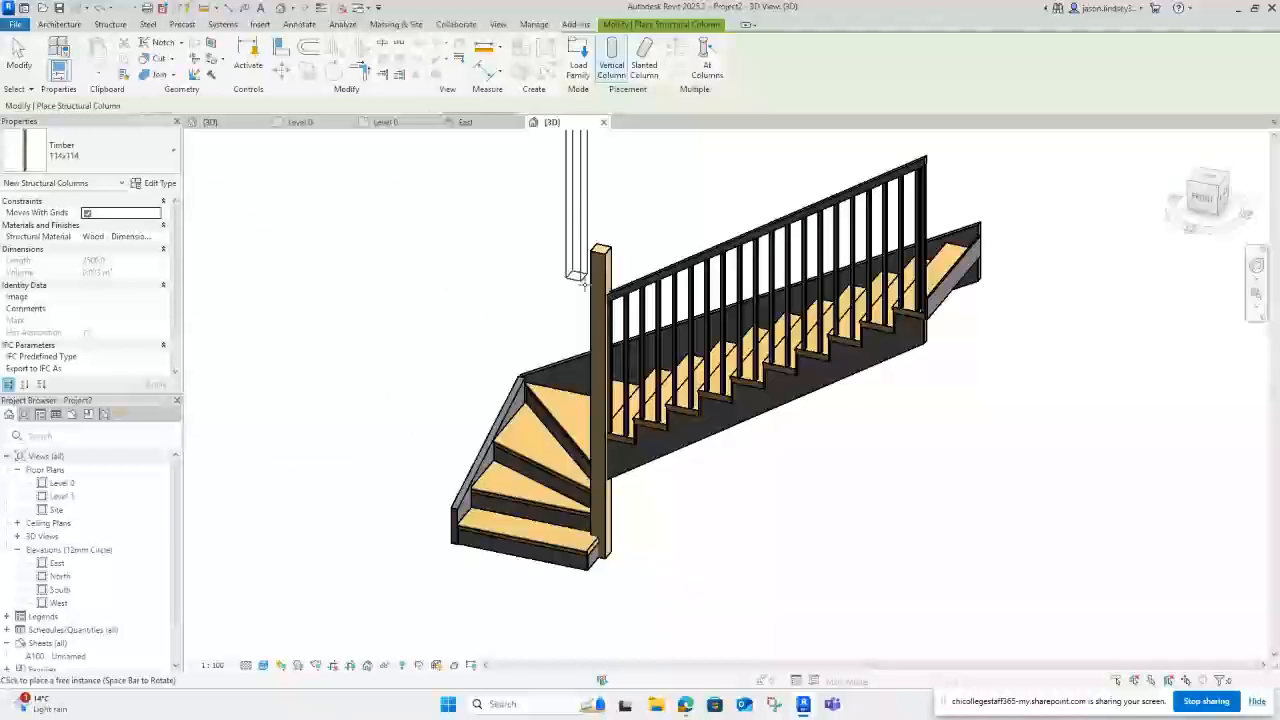
pyautogui.press('Escape')
pyautogui.press('Escape')
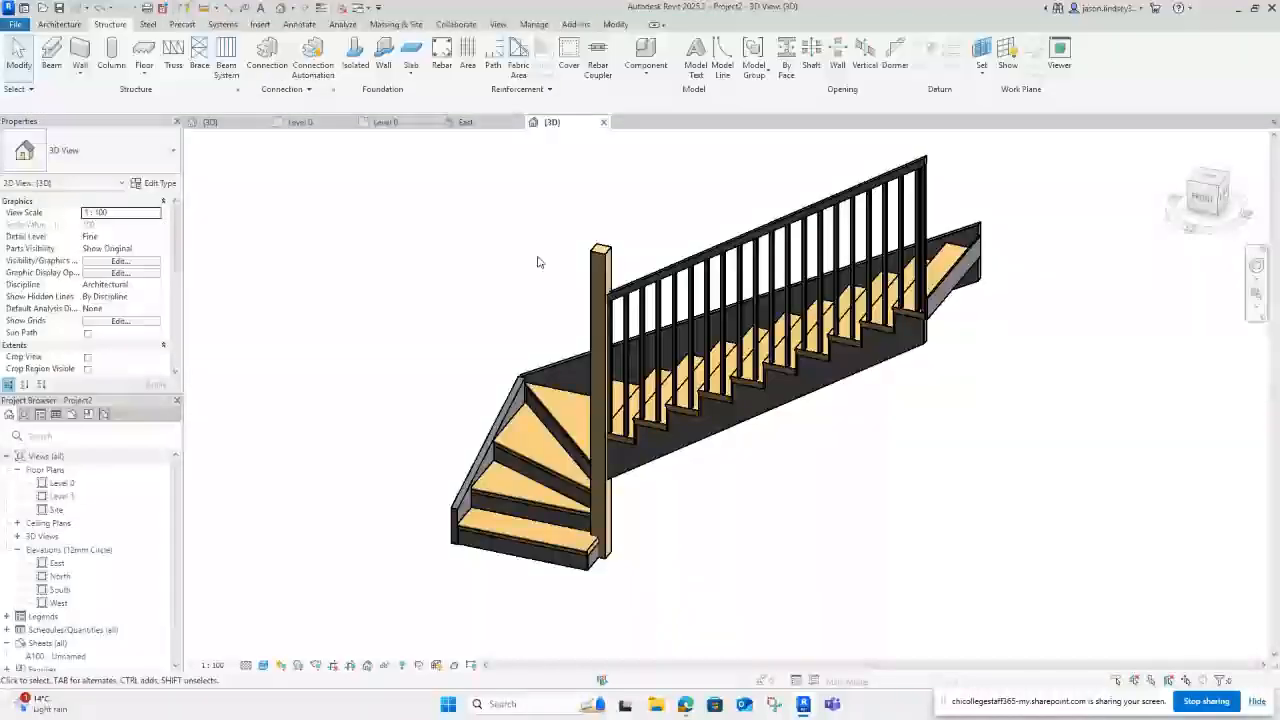
pyautogui.keyDown('shift'); pyautogui.moveTo(538, 262); pyautogui.dragTo(523, 186, button='middle'); pyautogui.keyUp('shift')
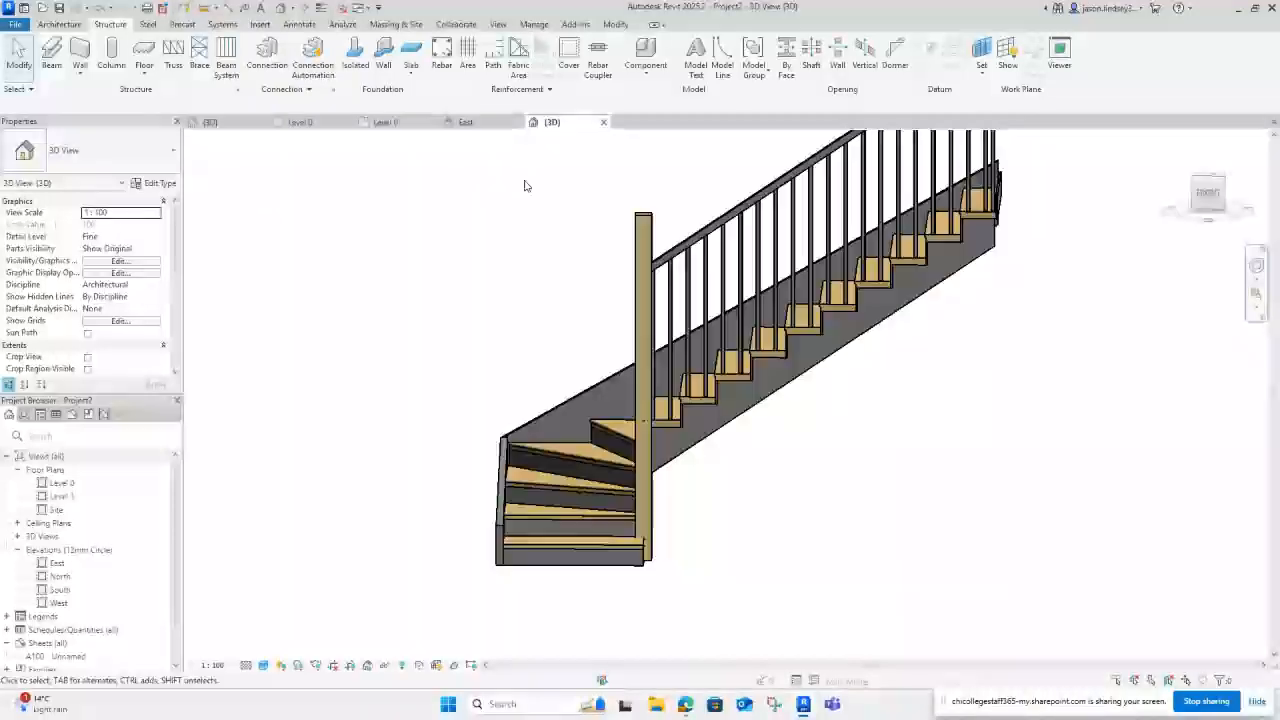
# Step: Open the South elevation and set its detail level to Fine
pyautogui.doubleClick(62, 590)
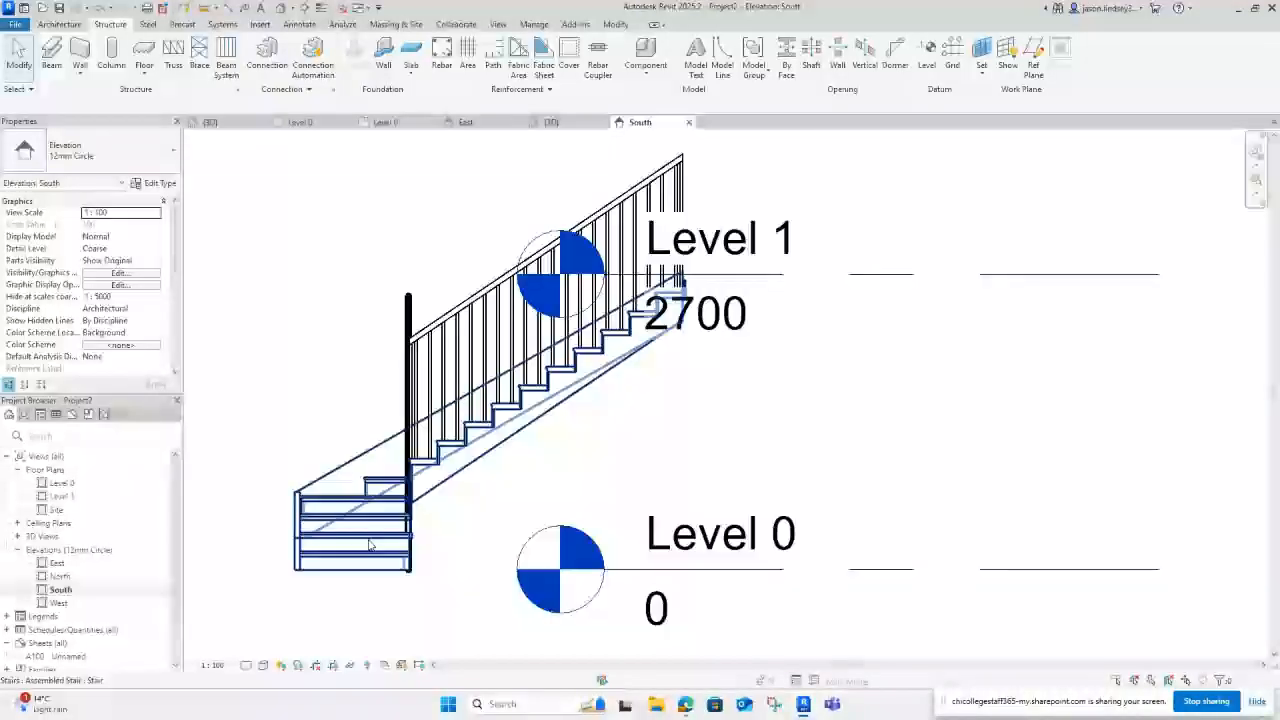
pyautogui.scroll(2, 408, 348)
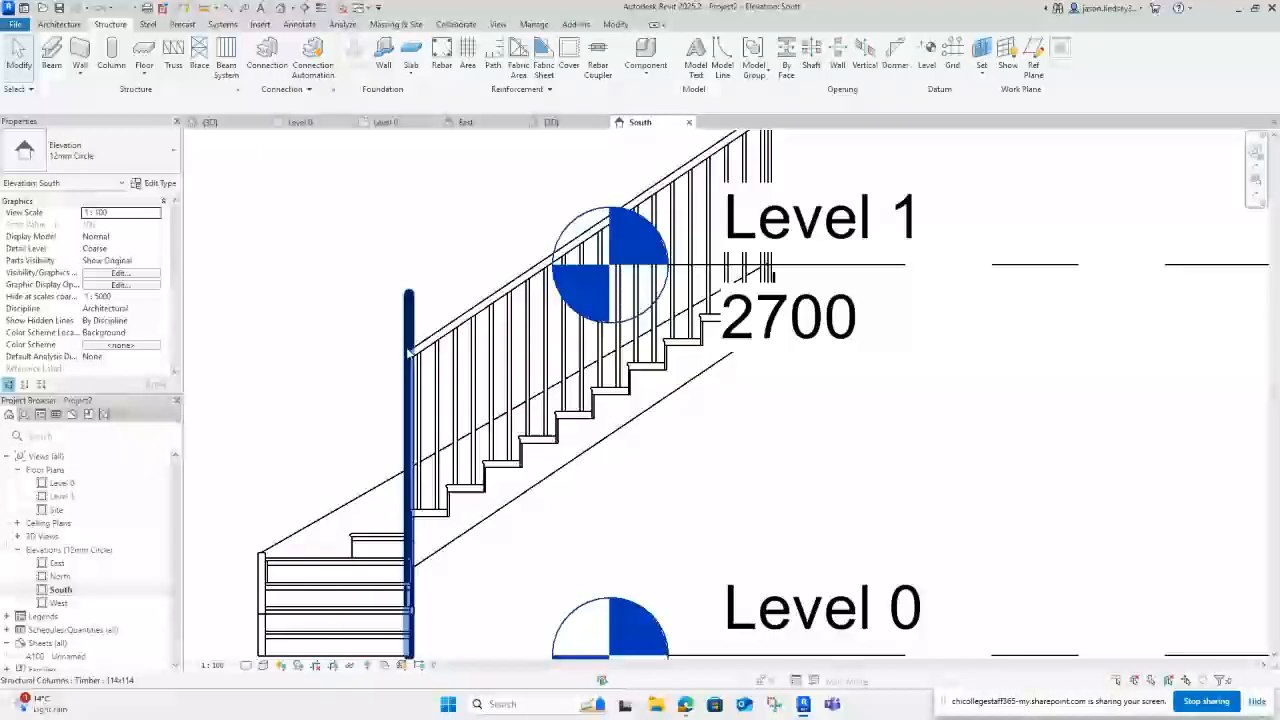
pyautogui.scroll(2, 389, 440)
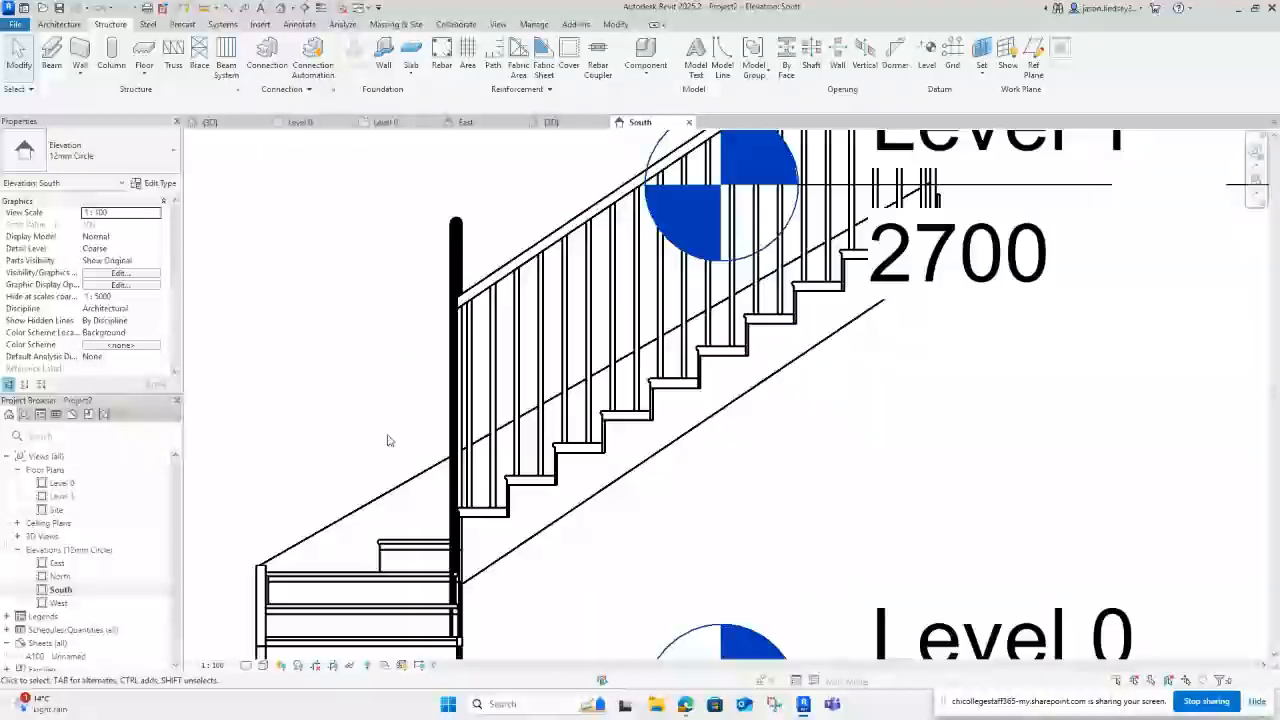
pyautogui.click(246, 666)
pyautogui.click(261, 650)
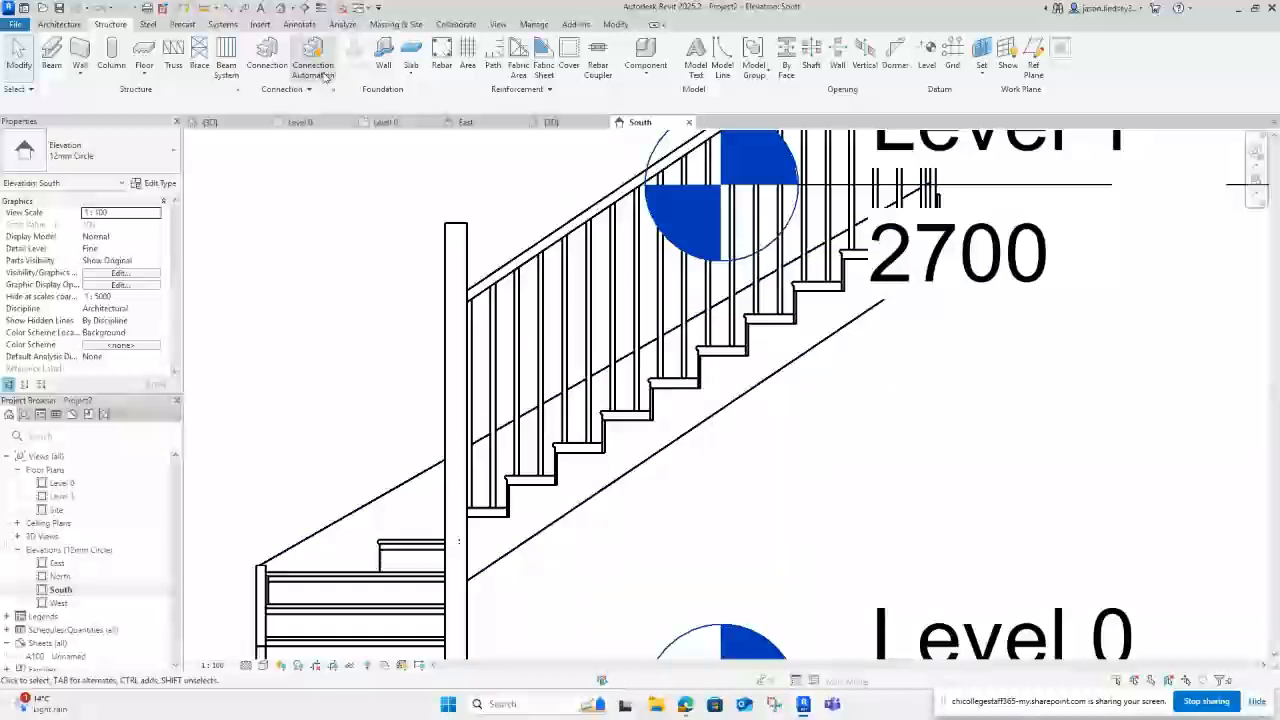
# Step: Measure from the post's top down to the handrail, about 350
pyautogui.click(615, 25)
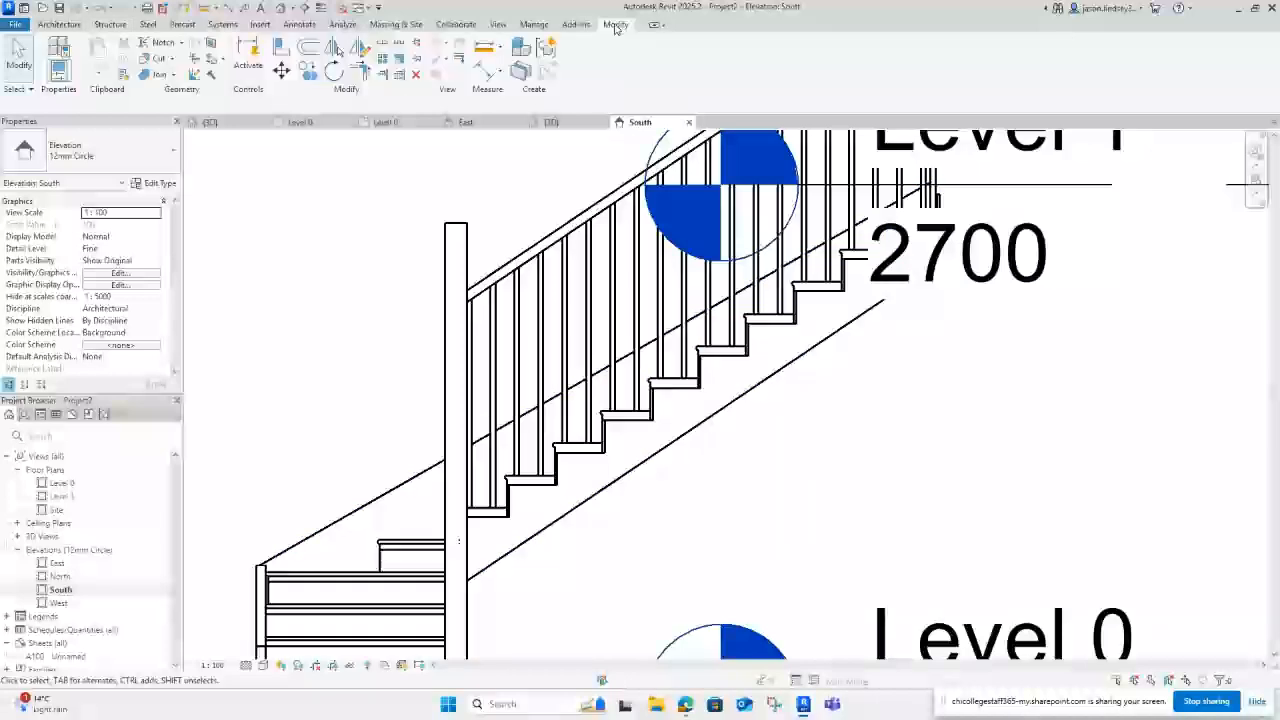
pyautogui.click(485, 48)
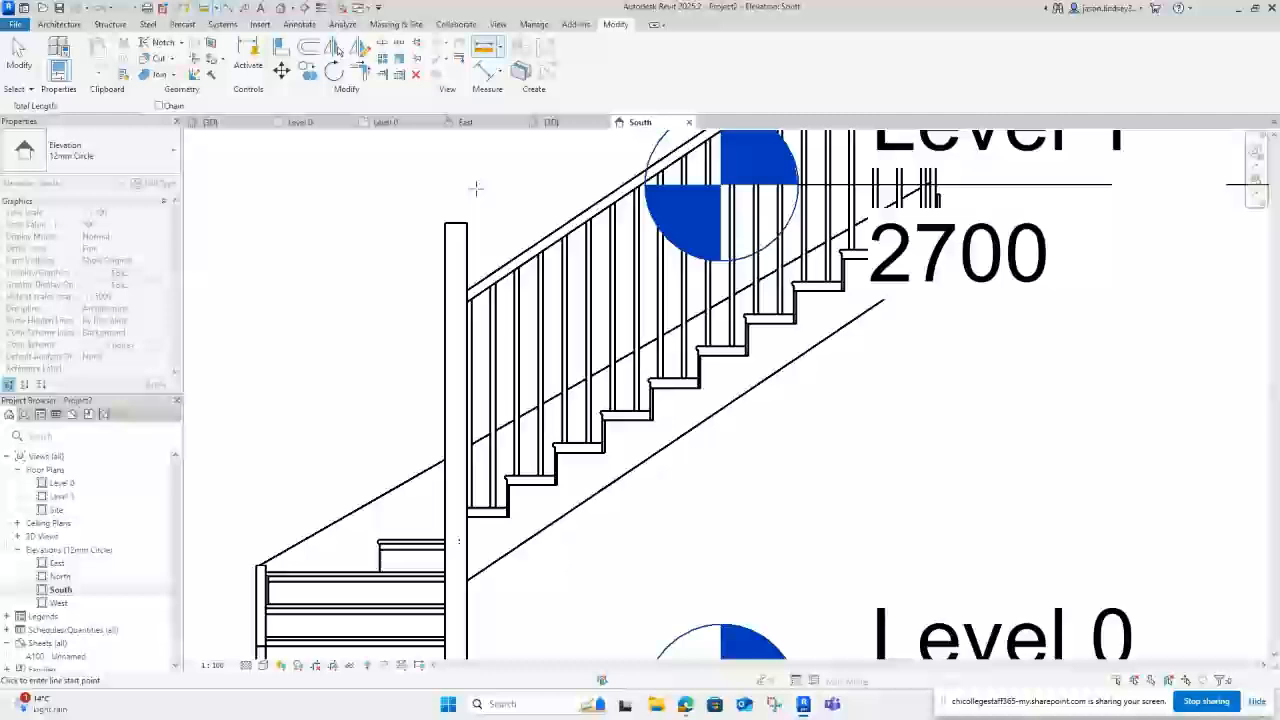
pyautogui.click(467, 223)
pyautogui.click(466, 288)
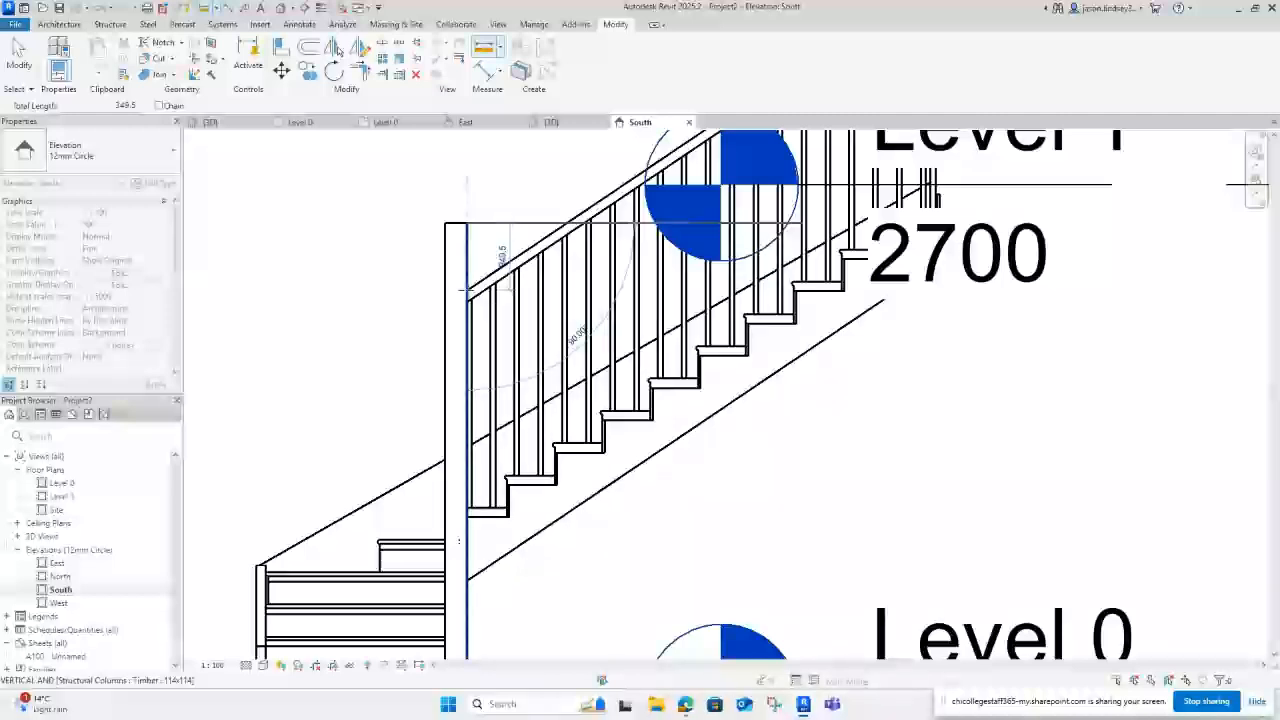
pyautogui.press('Escape')
pyautogui.press('Escape')
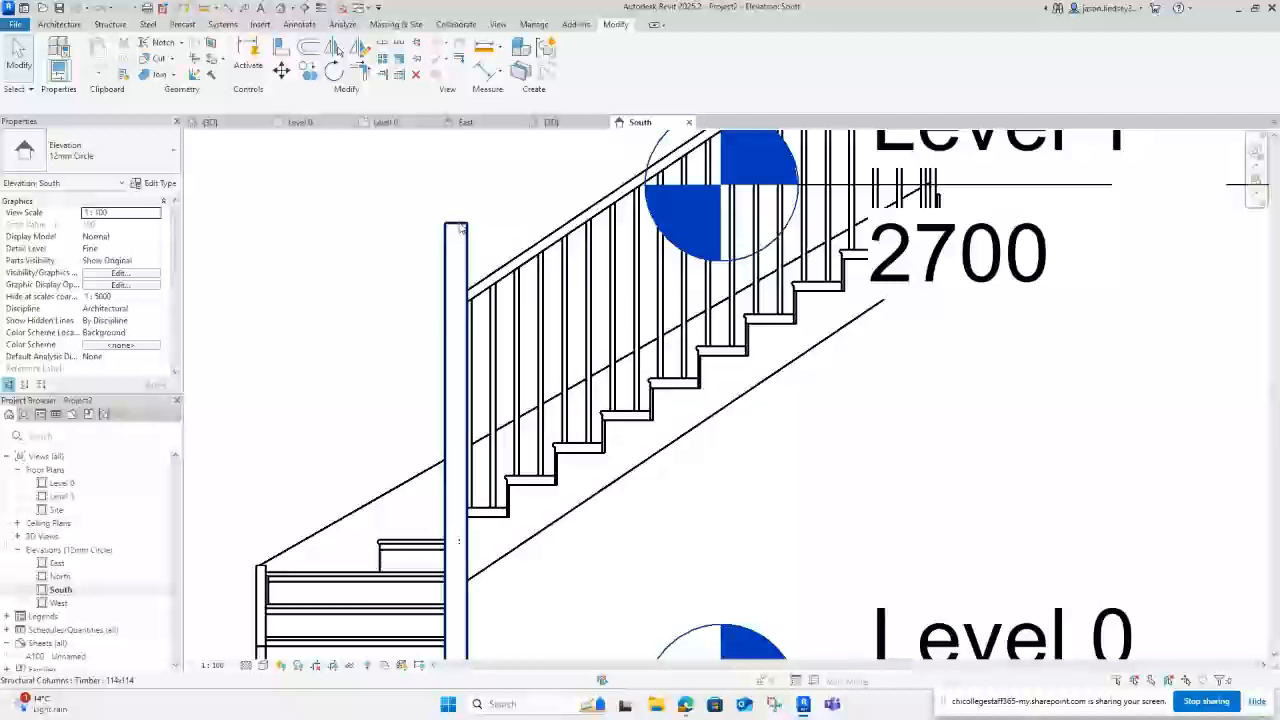
# Step: Set the timber post's Top Offset to 2200 so it ends at the handrail
pyautogui.click(462, 235)
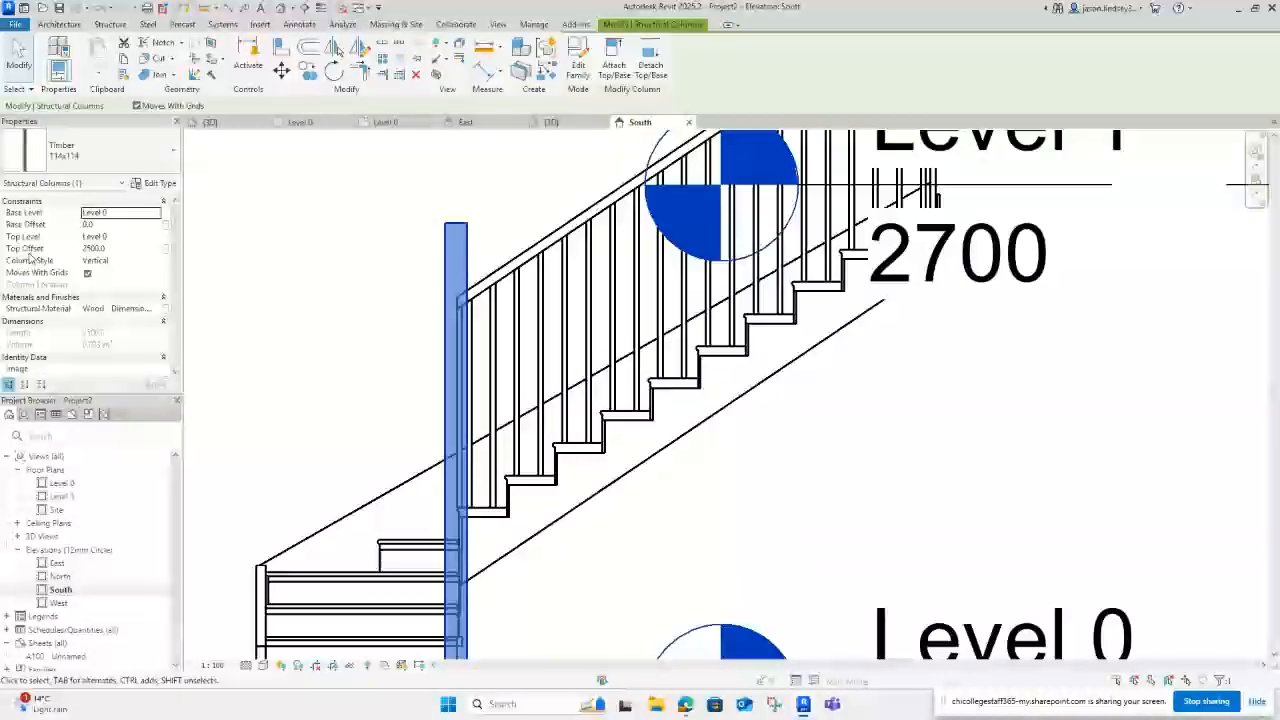
pyautogui.click(118, 248)
pyautogui.moveTo(118, 248); pyautogui.dragTo(43, 252)
pyautogui.write('22')
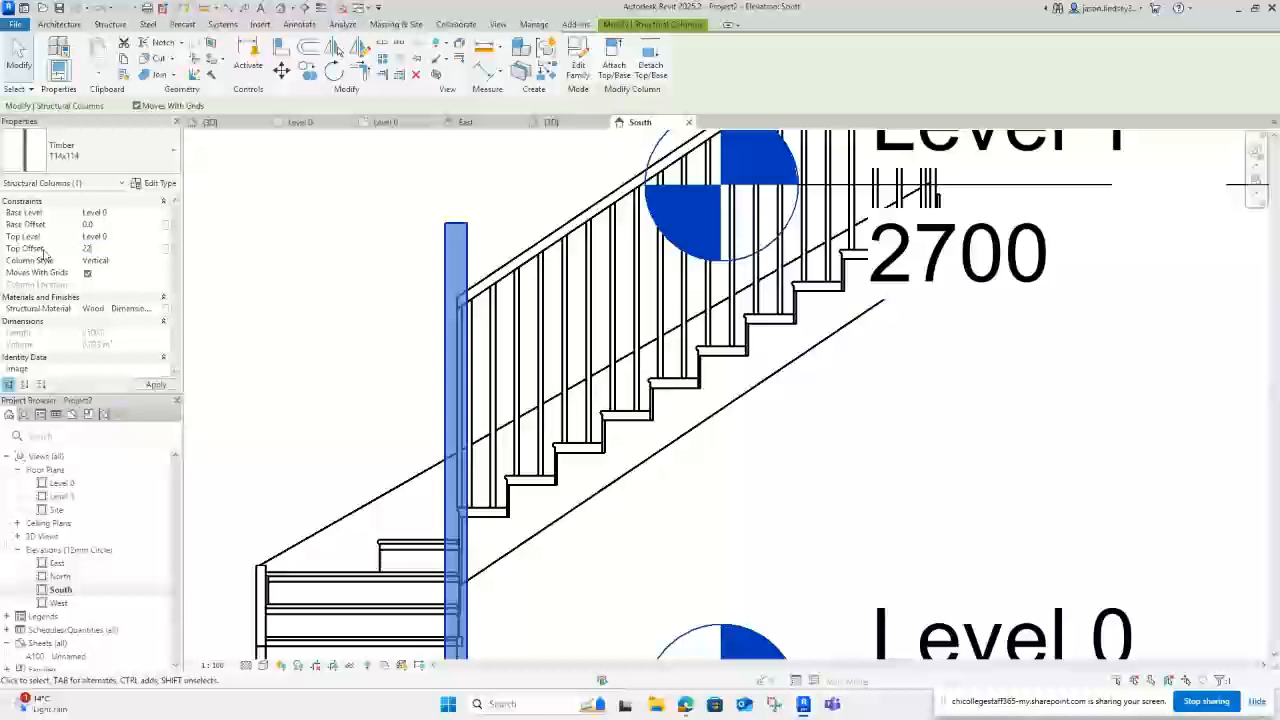
pyautogui.write('00')
pyautogui.press('Return')
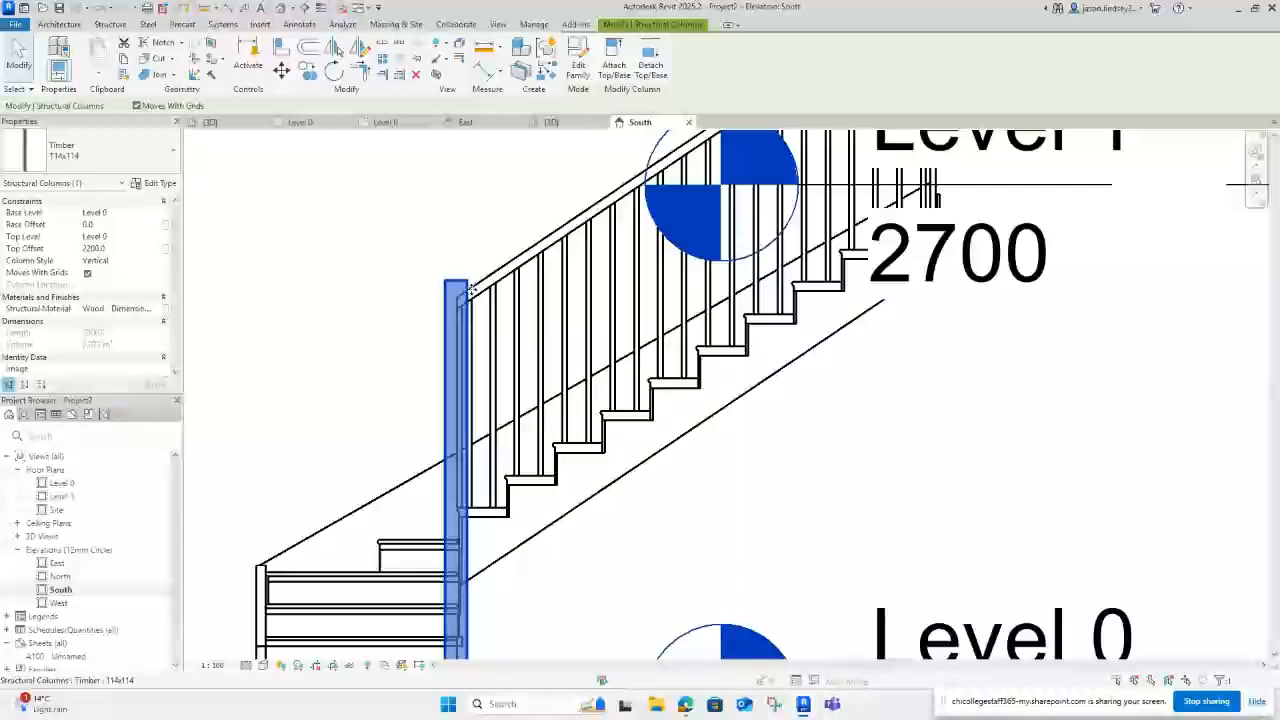
pyautogui.click(429, 220)
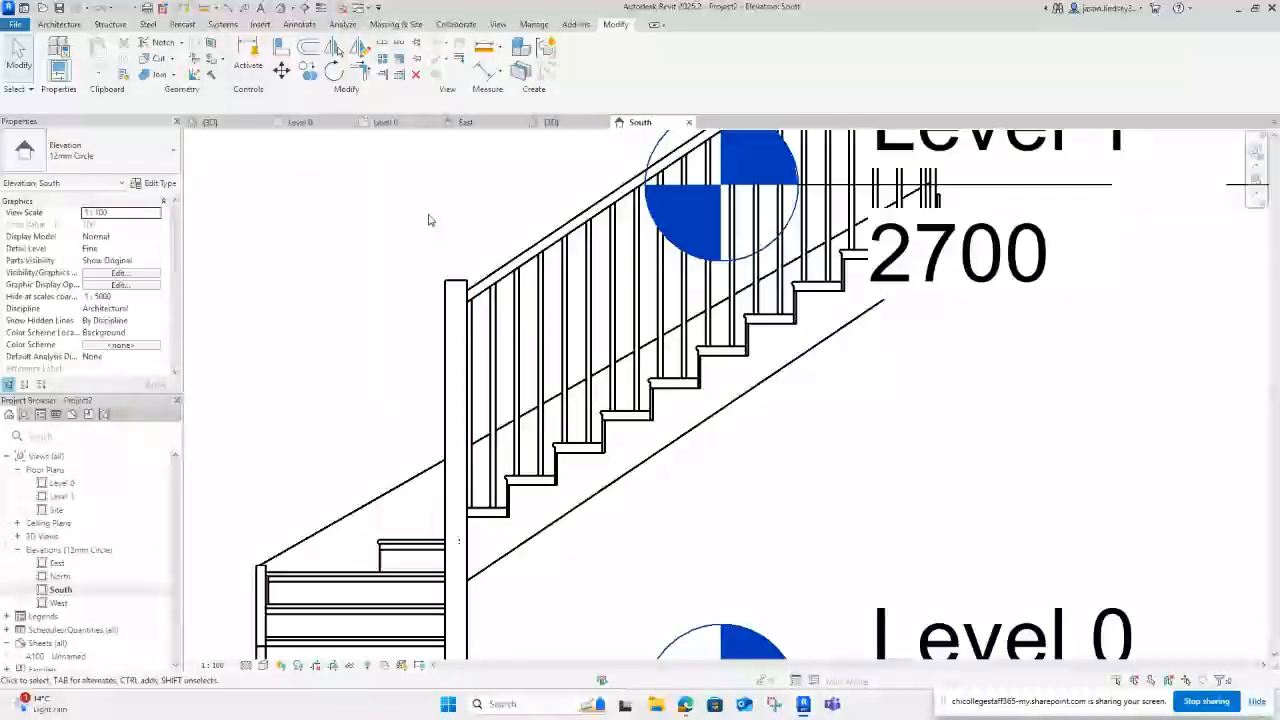
pyautogui.click(552, 122)
# Step: Zoom and orbit around the stair to see the timber post meeting the handrail from two angles
pyautogui.keyDown('shift'); pyautogui.moveTo(500, 286); pyautogui.dragTo(840, 440, button='middle'); pyautogui.keyUp('shift')
pyautogui.scroll(3, 591, 482)
pyautogui.scroll(2, 968, 366)
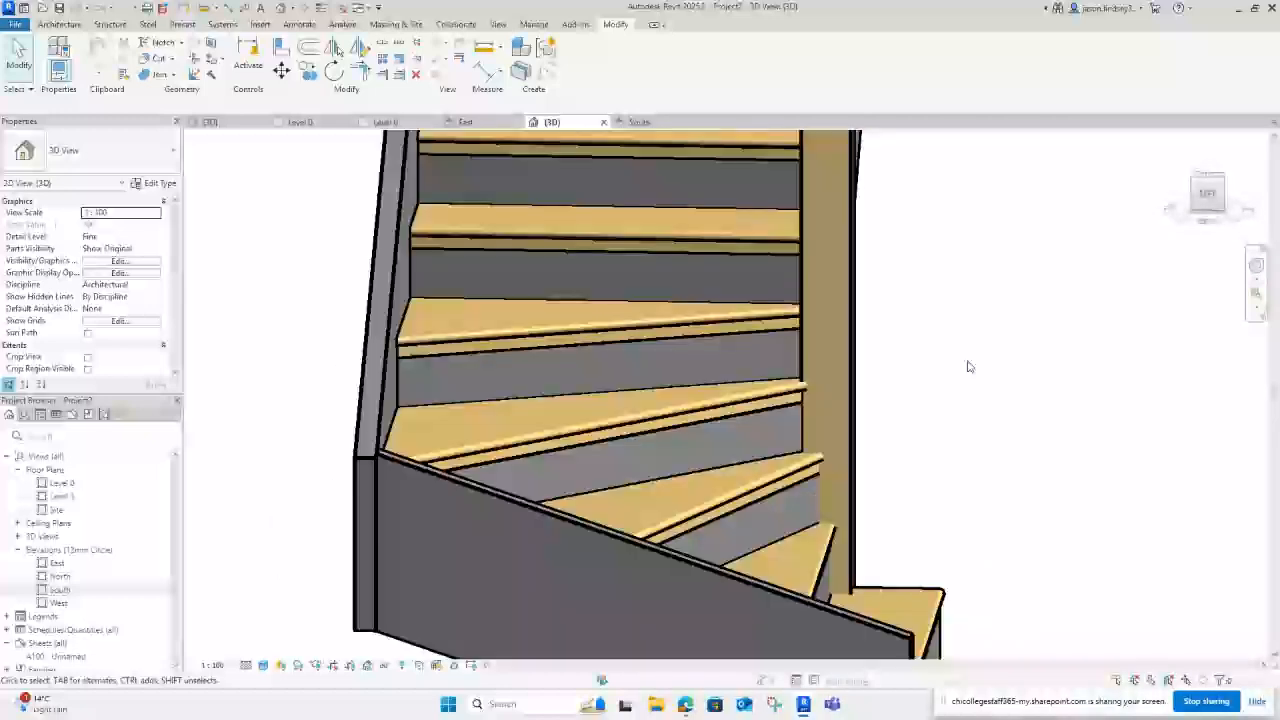
pyautogui.keyDown('shift'); pyautogui.moveTo(972, 353); pyautogui.dragTo(836, 399, button='middle'); pyautogui.keyUp('shift')
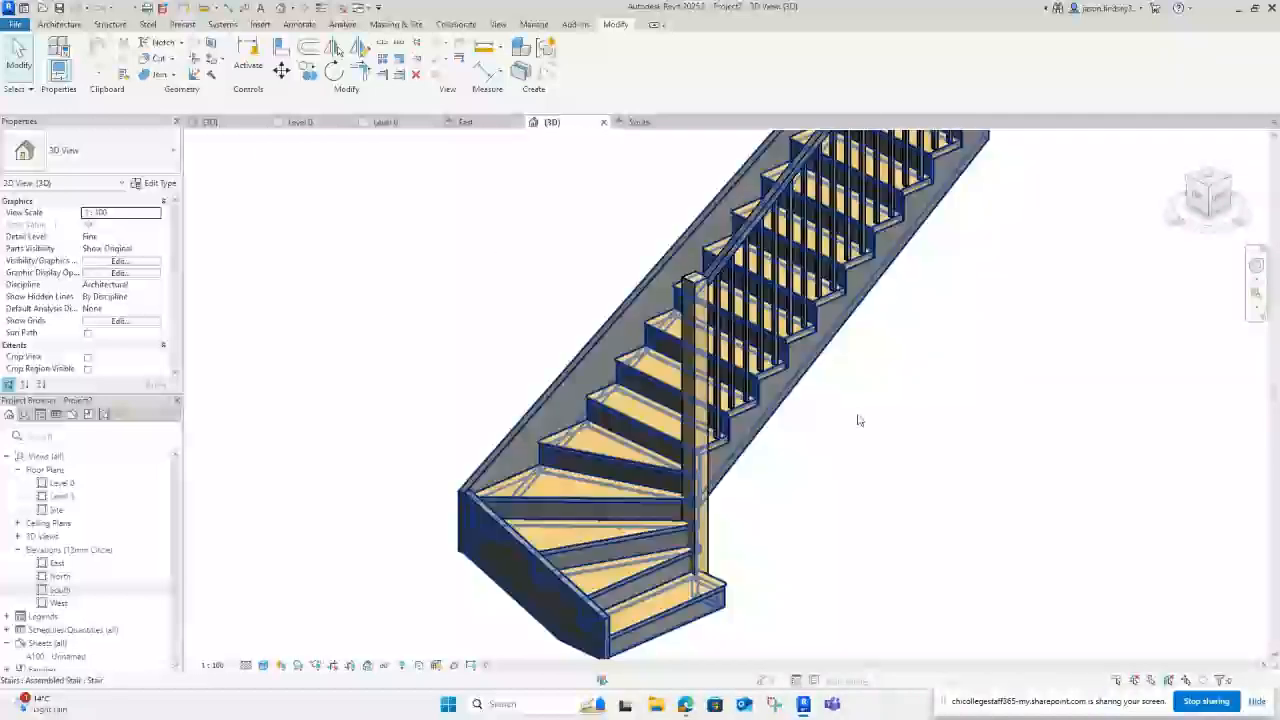